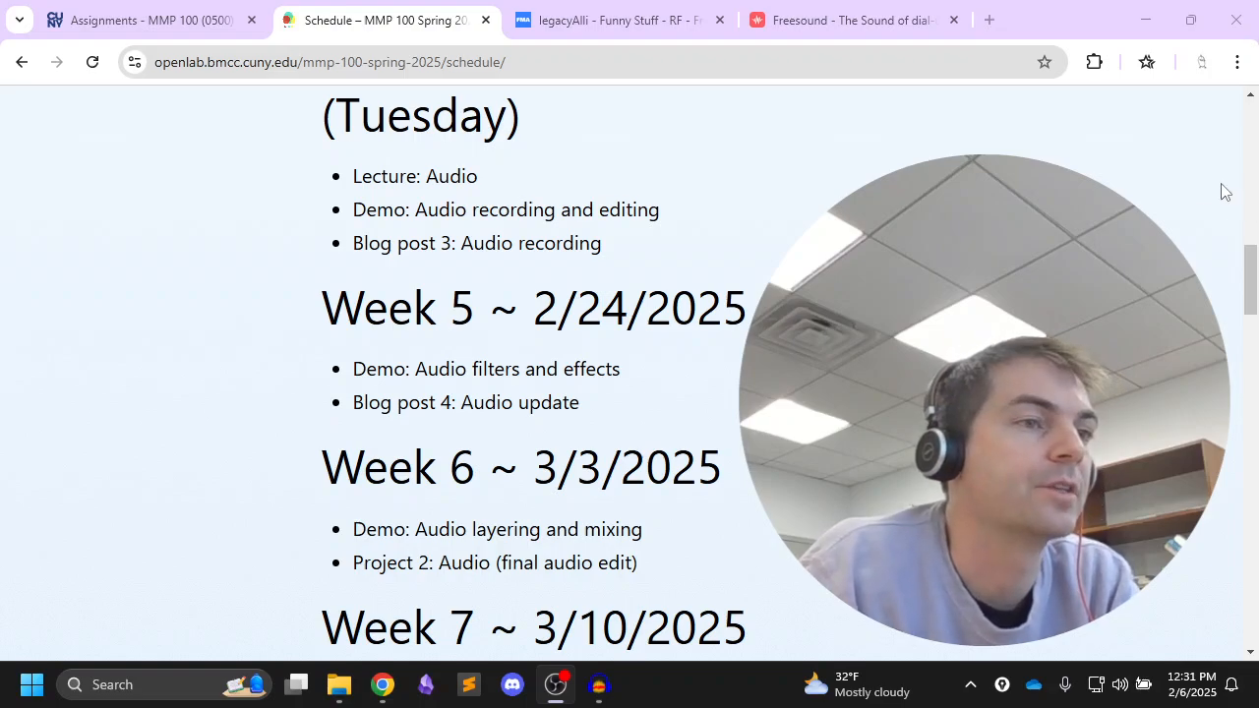
# Open the course site's Audio topic page and find its Submission section
pyautogui.moveTo(1254, 293); pyautogui.dragTo(1255, 123)
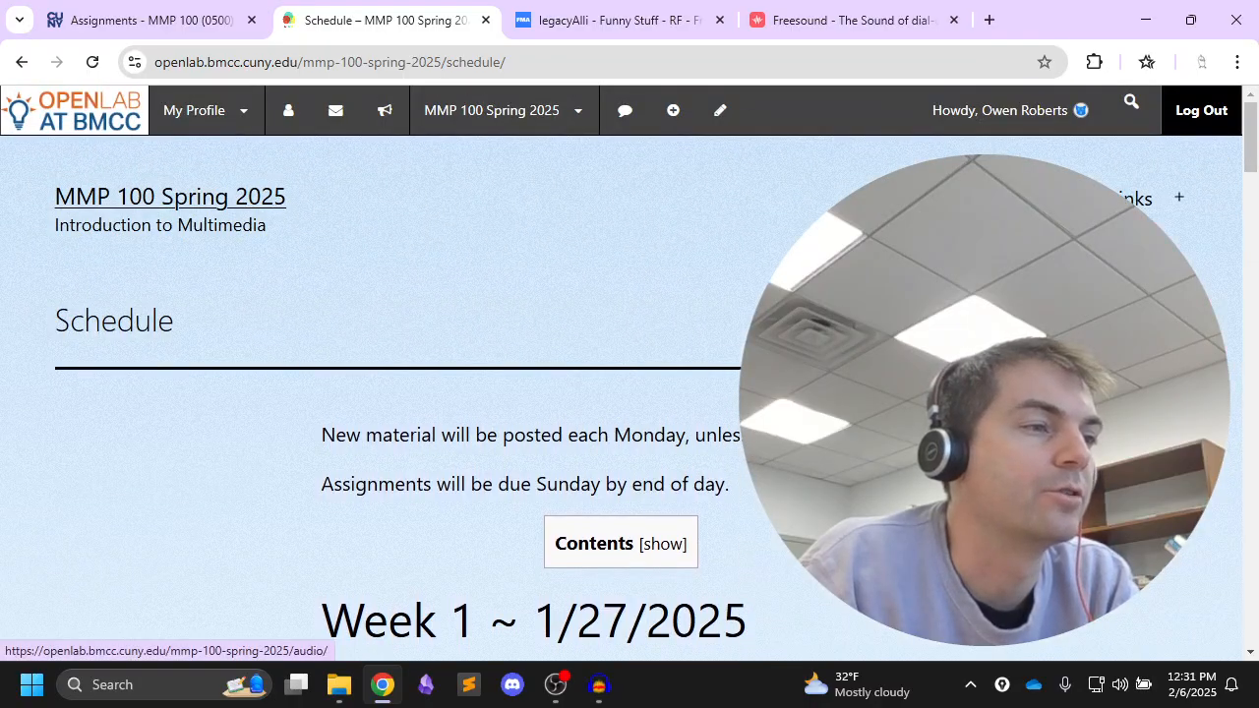
pyautogui.click(1023, 271)
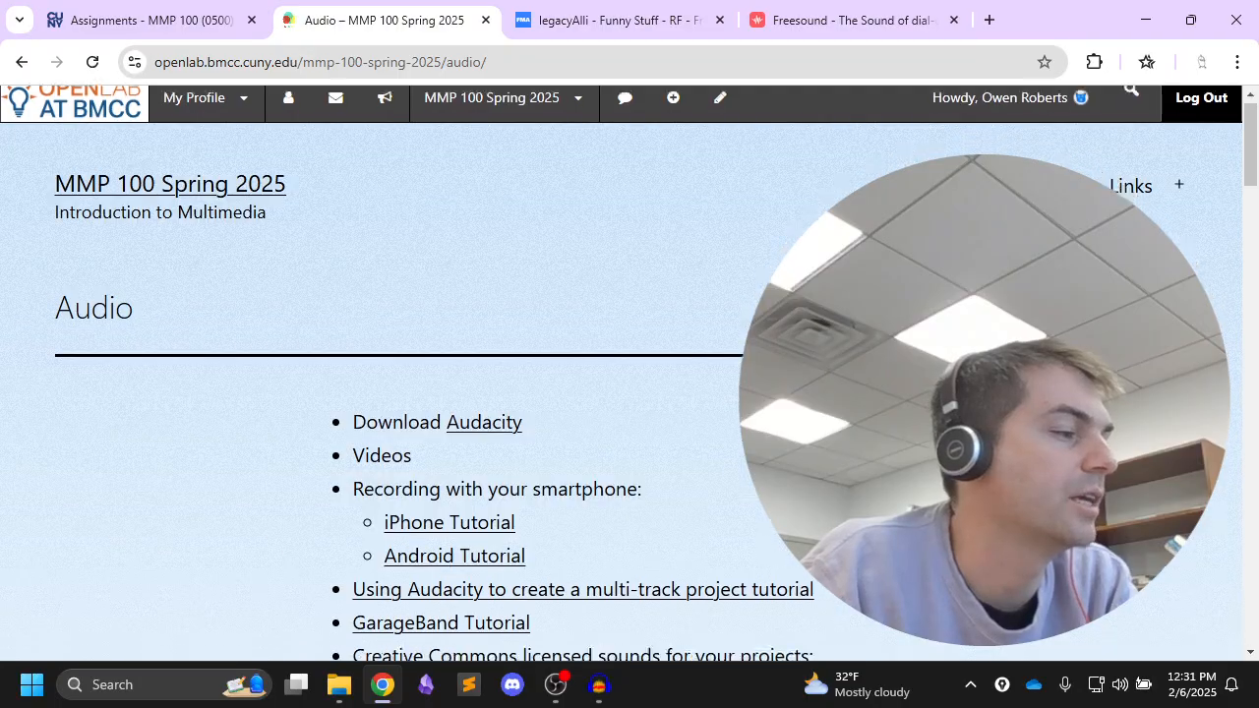
pyautogui.scroll(-12, 1023, 270)
pyautogui.scroll(-8, 1023, 271)
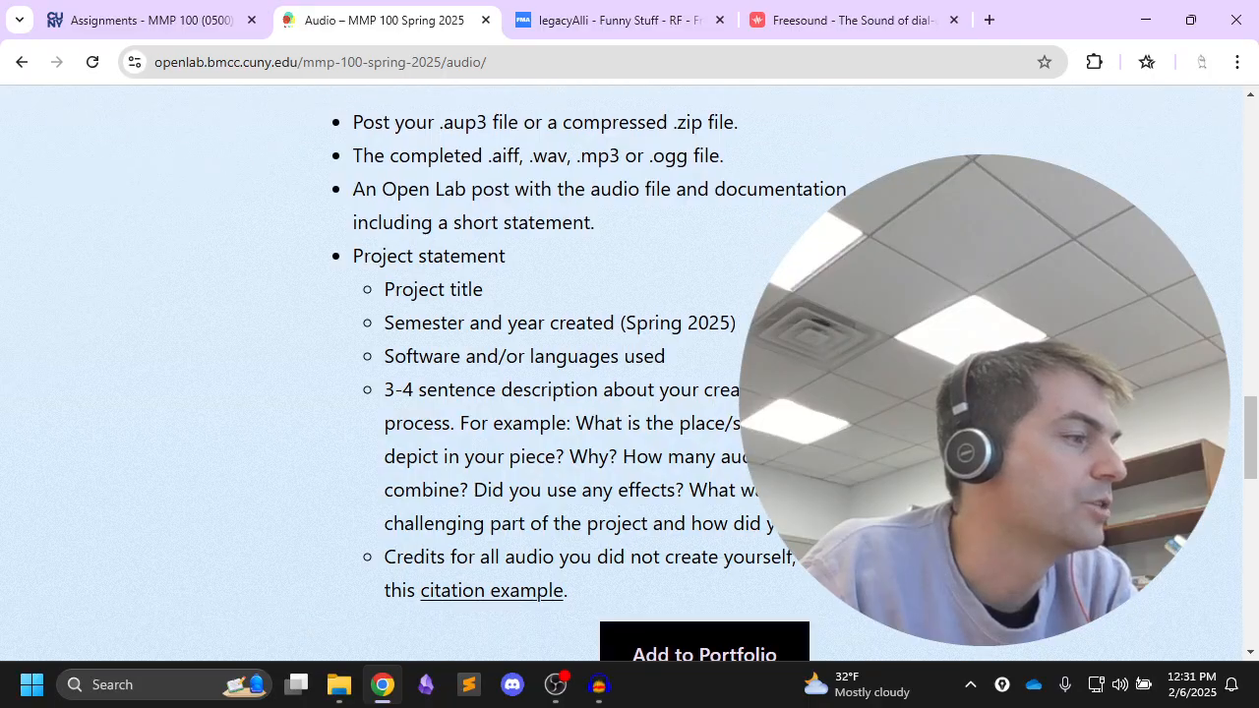
pyautogui.scroll(1, 1023, 271)
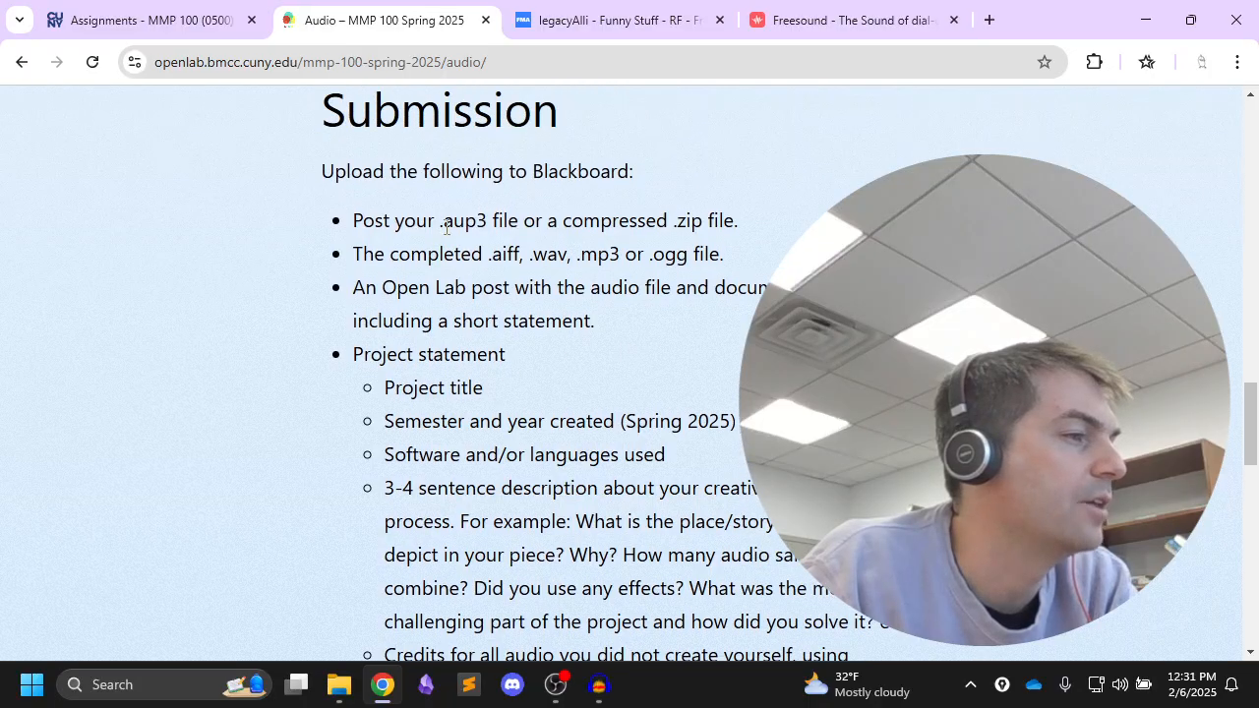
# Review the Submission requirements for the project file, the completed audio file and the Open Lab post
pyautogui.moveTo(443, 223); pyautogui.dragTo(739, 224)
pyautogui.click(740, 226)
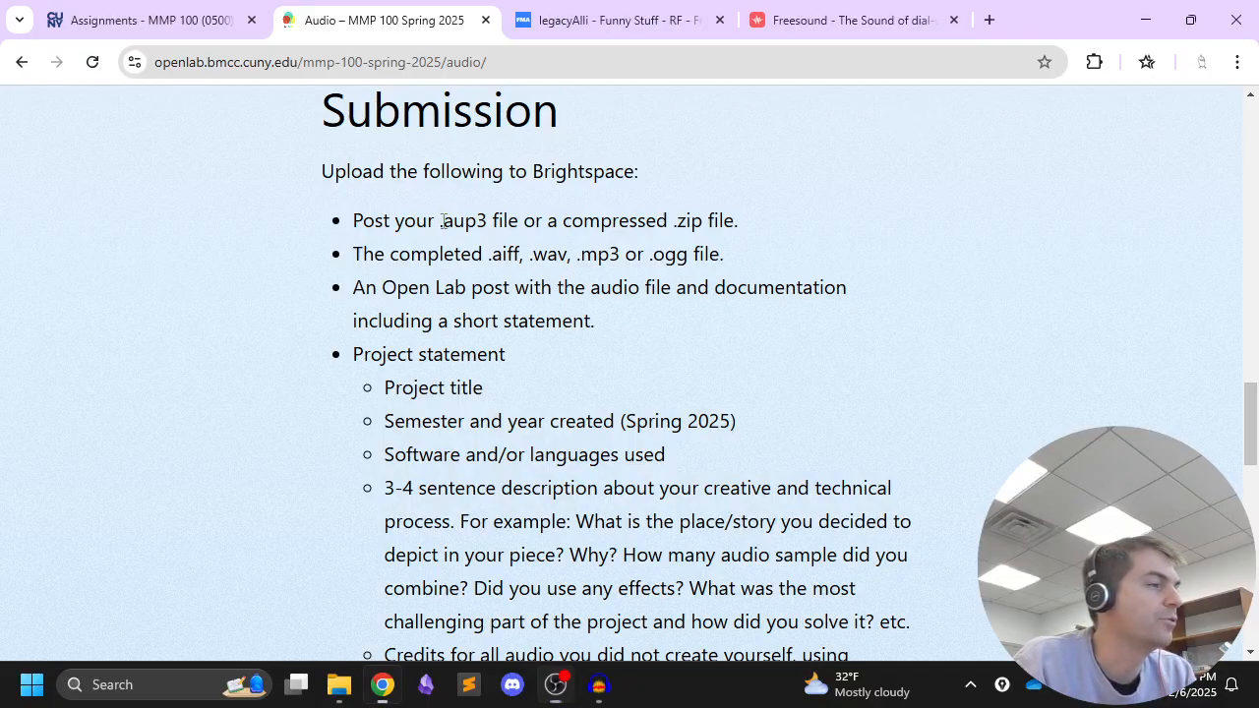
pyautogui.moveTo(440, 221); pyautogui.dragTo(489, 220)
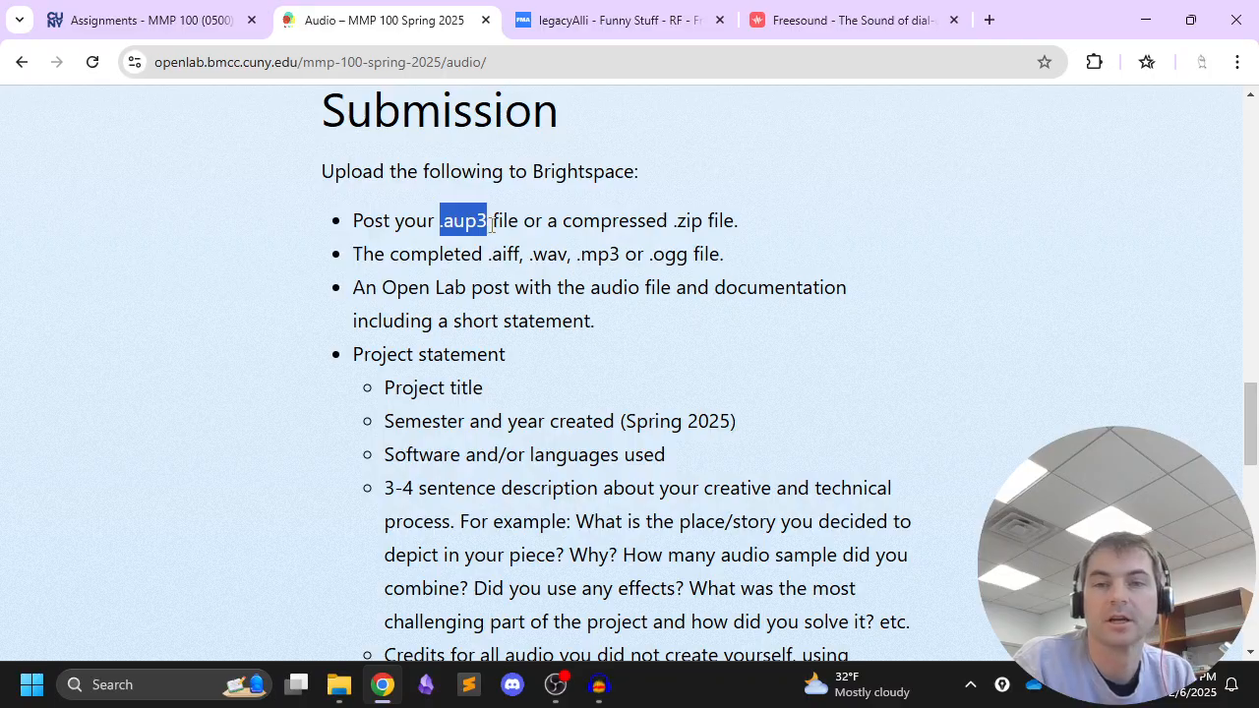
pyautogui.moveTo(671, 221); pyautogui.dragTo(759, 224)
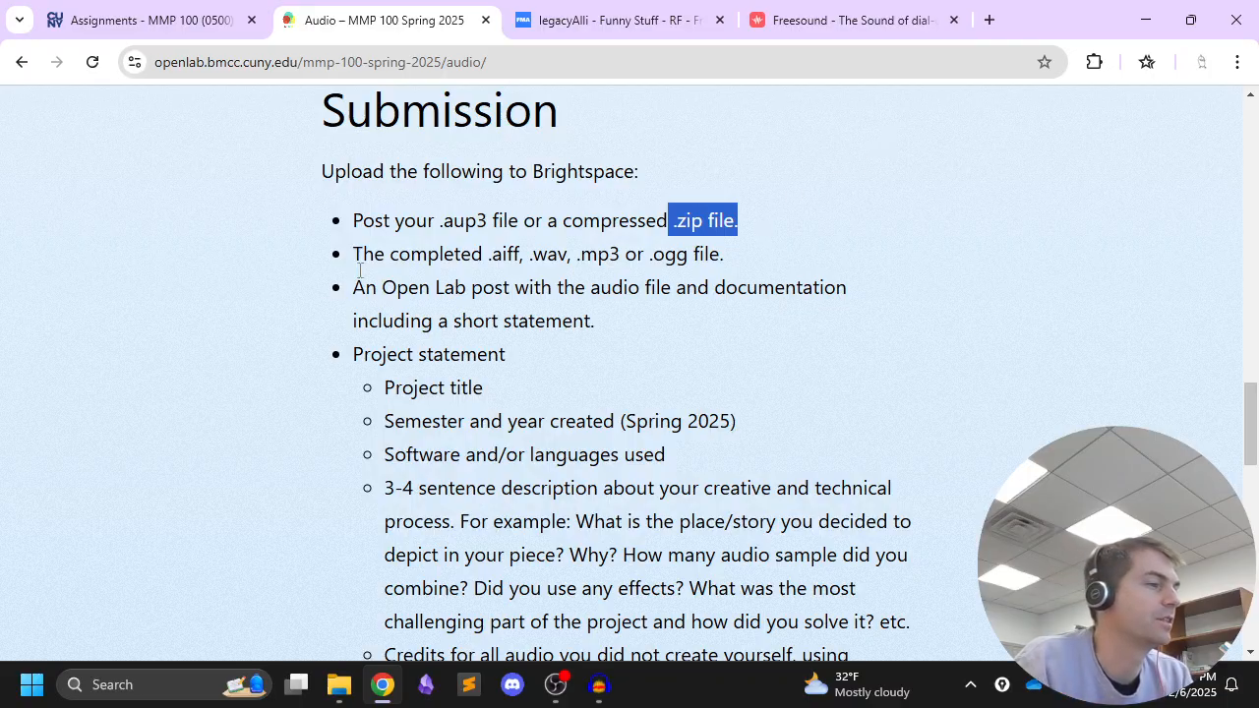
pyautogui.click(620, 225)
pyautogui.moveTo(753, 224); pyautogui.dragTo(352, 224)
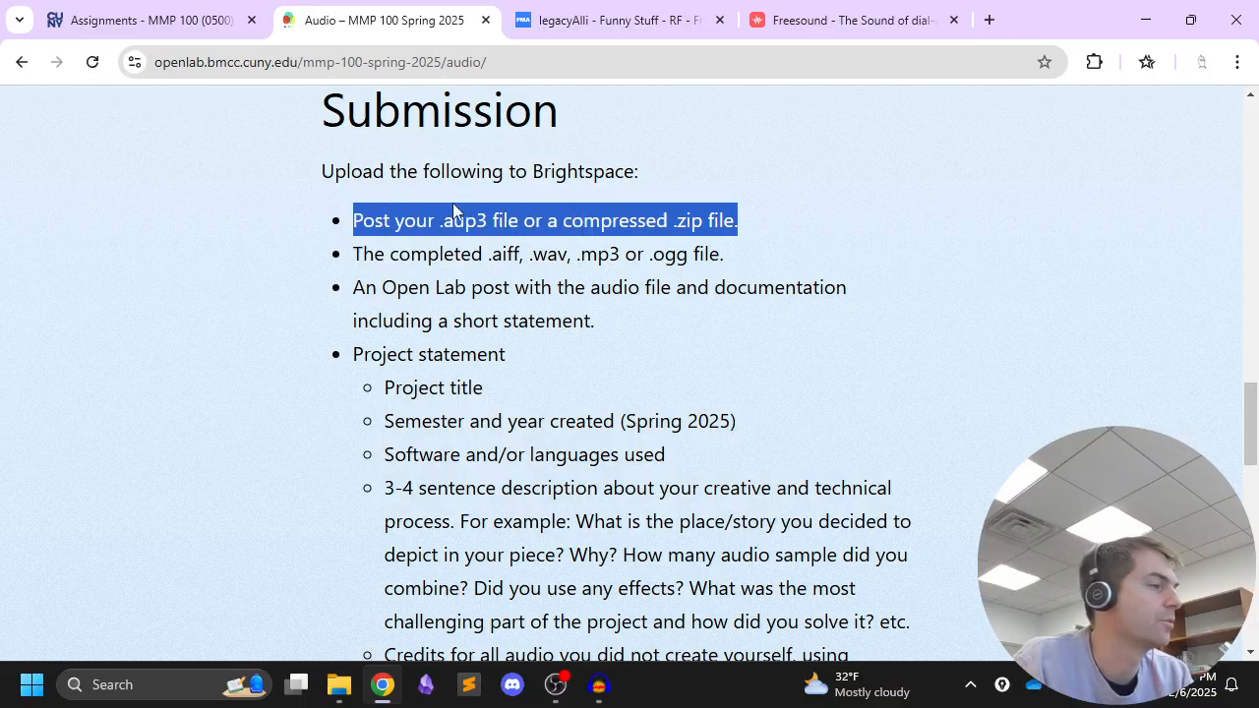
pyautogui.moveTo(356, 255); pyautogui.dragTo(759, 288)
pyautogui.click(500, 259)
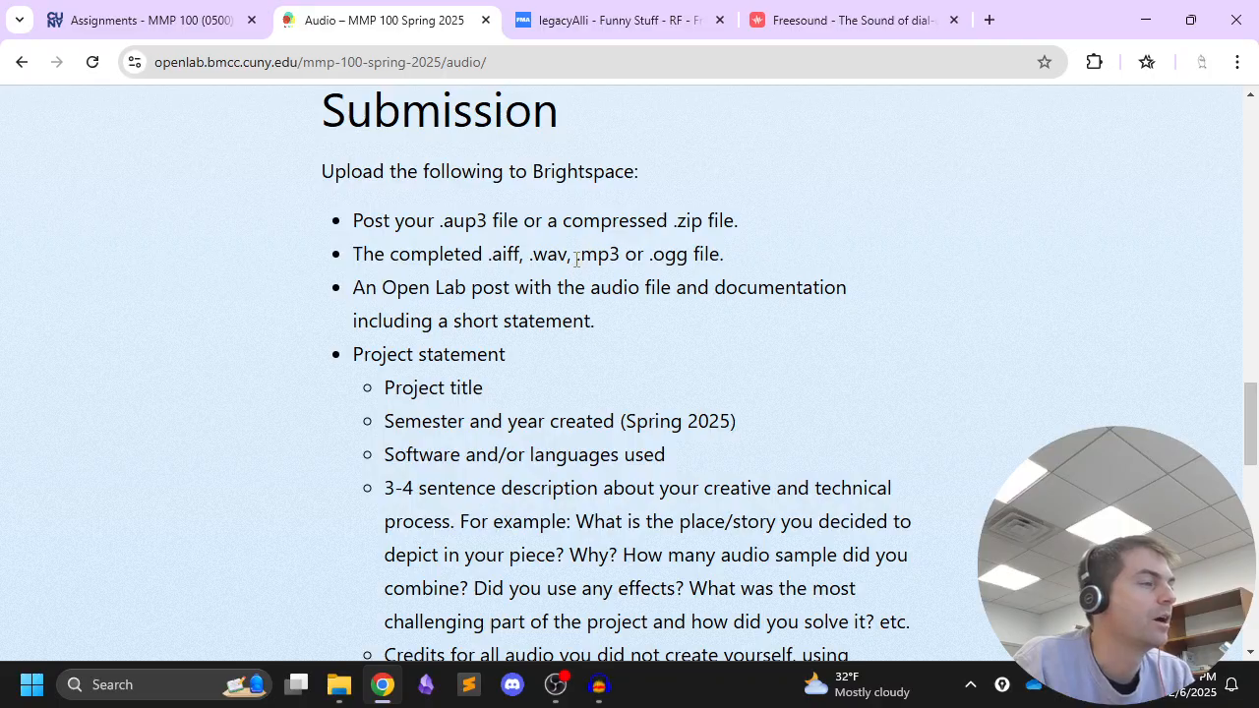
pyautogui.moveTo(578, 259); pyautogui.dragTo(620, 260)
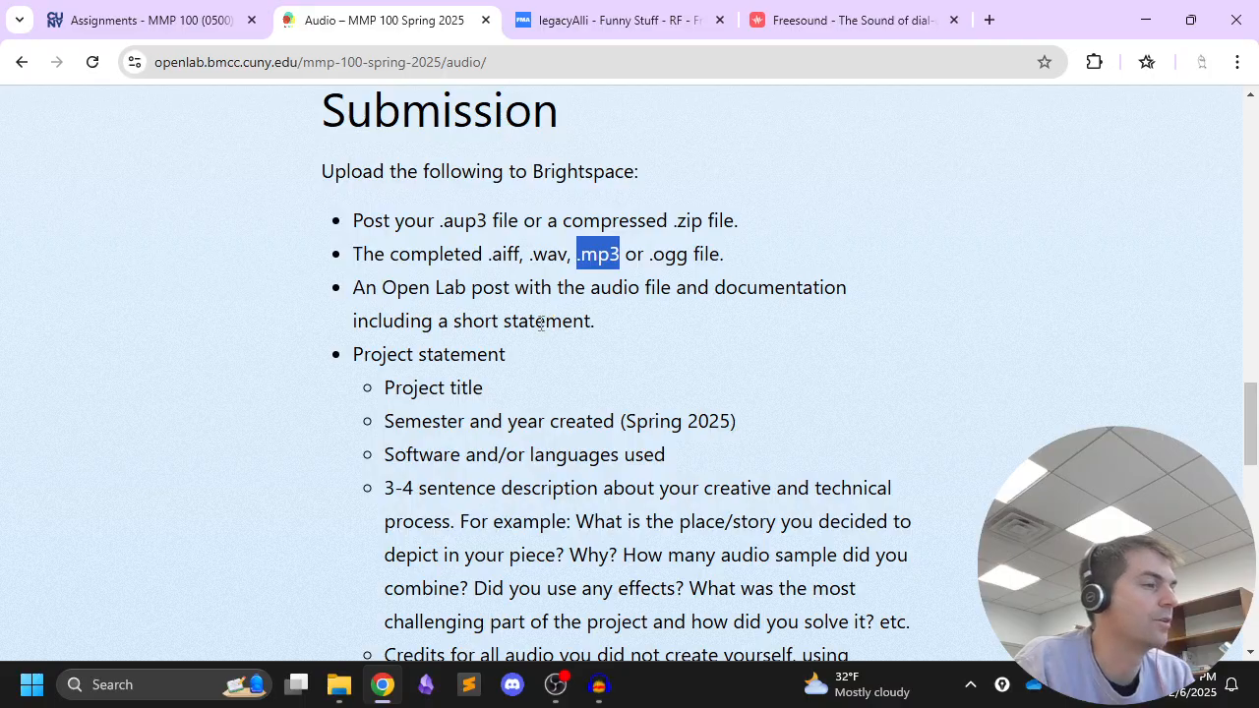
pyautogui.moveTo(359, 288); pyautogui.dragTo(626, 317)
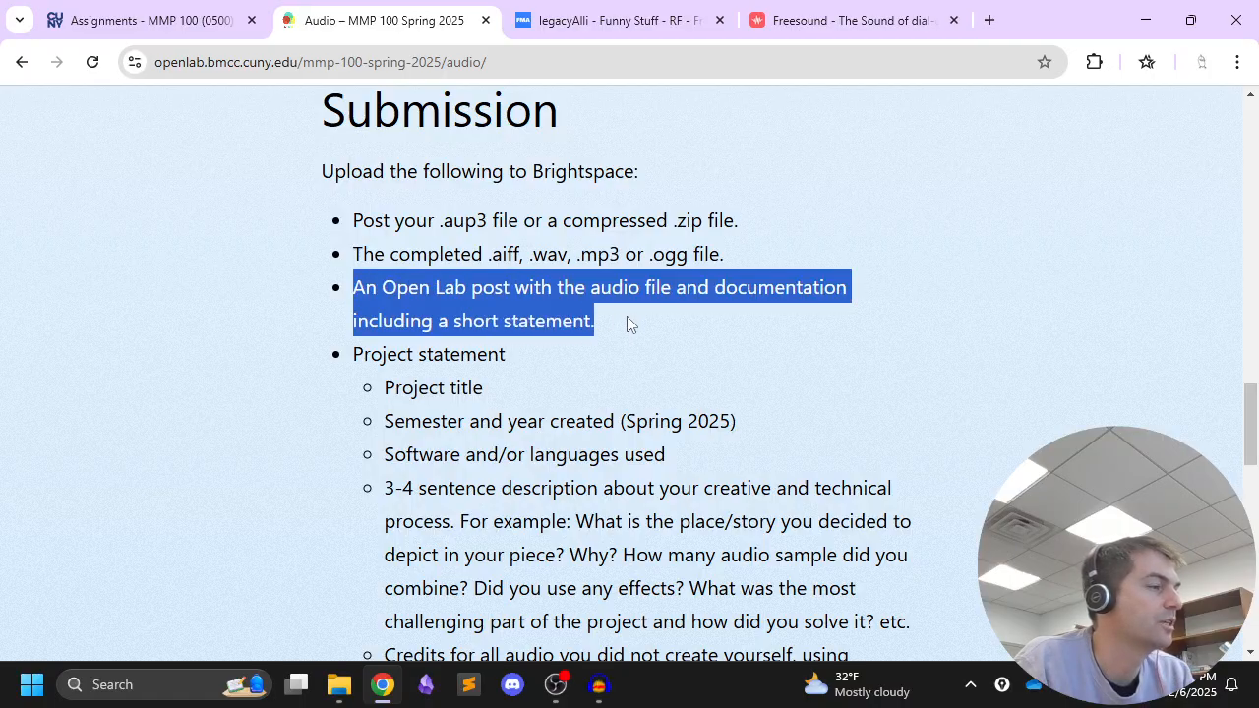
# Review the project statement requirements, including project title, semester and year, and software or languages used
pyautogui.scroll(-2, 481, 255)
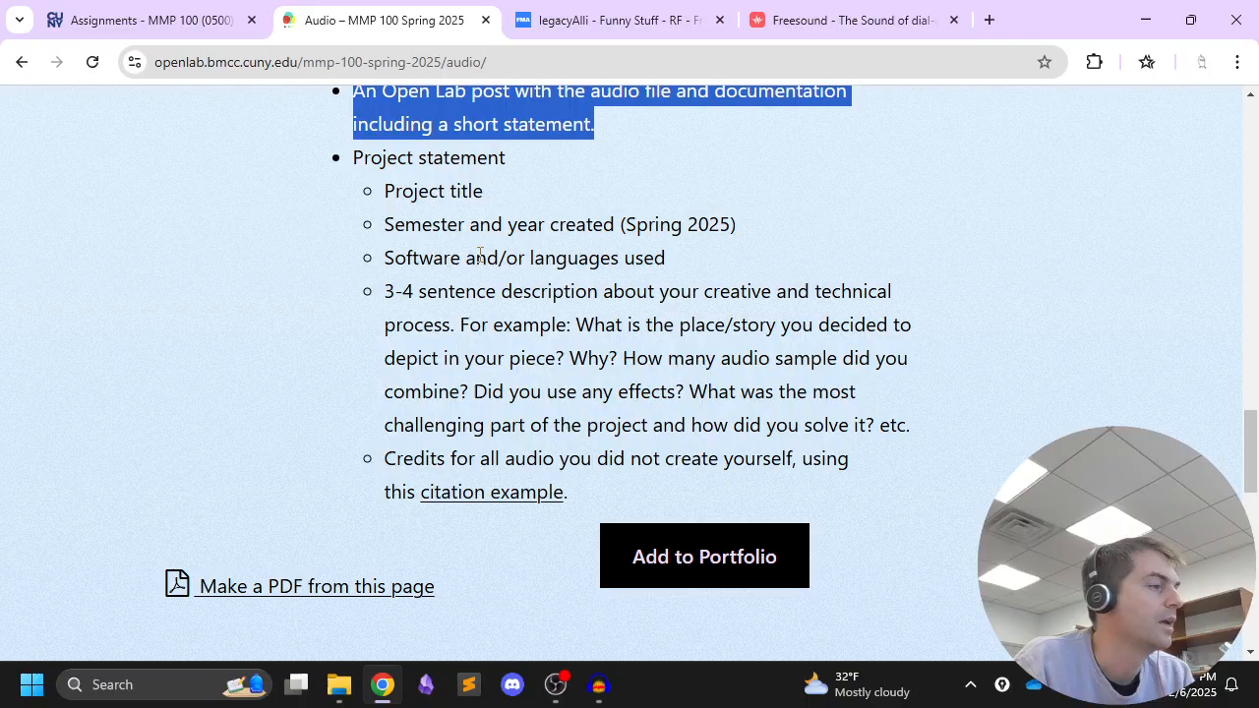
pyautogui.click(432, 194)
pyautogui.moveTo(368, 205); pyautogui.dragTo(487, 191)
pyautogui.click(483, 193)
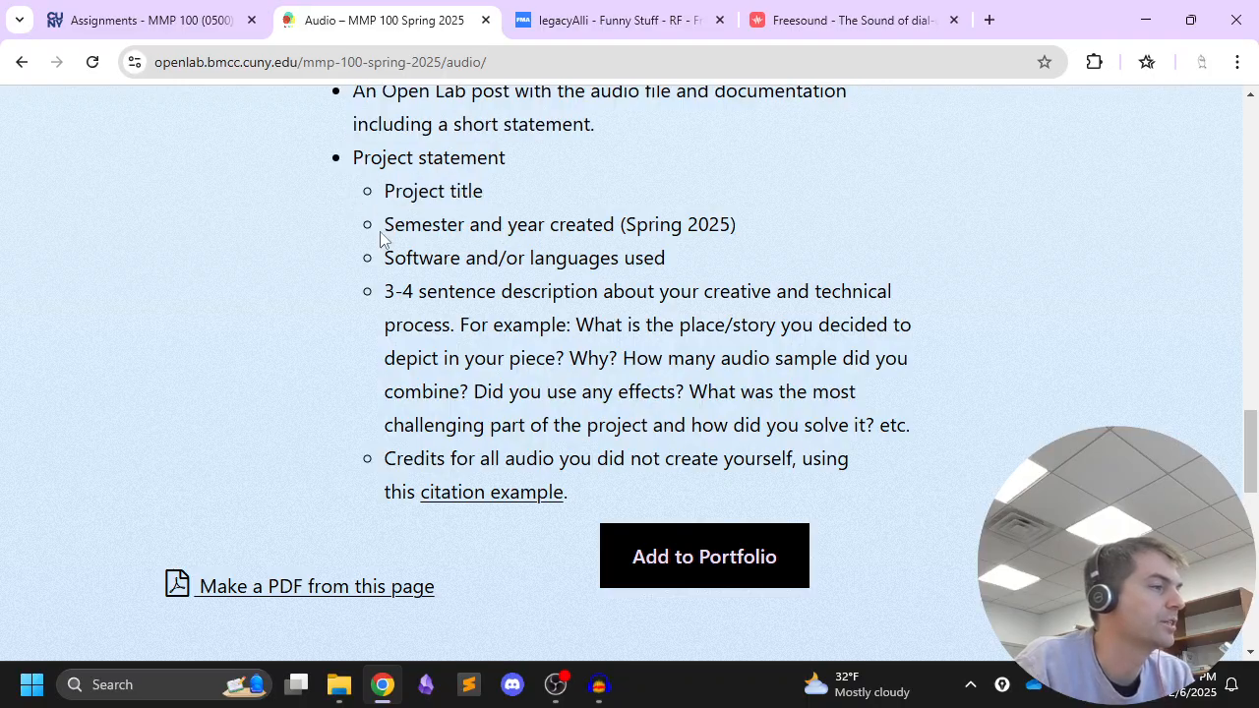
pyautogui.moveTo(382, 239); pyautogui.dragTo(626, 228)
pyautogui.click(763, 229)
pyautogui.click(382, 260)
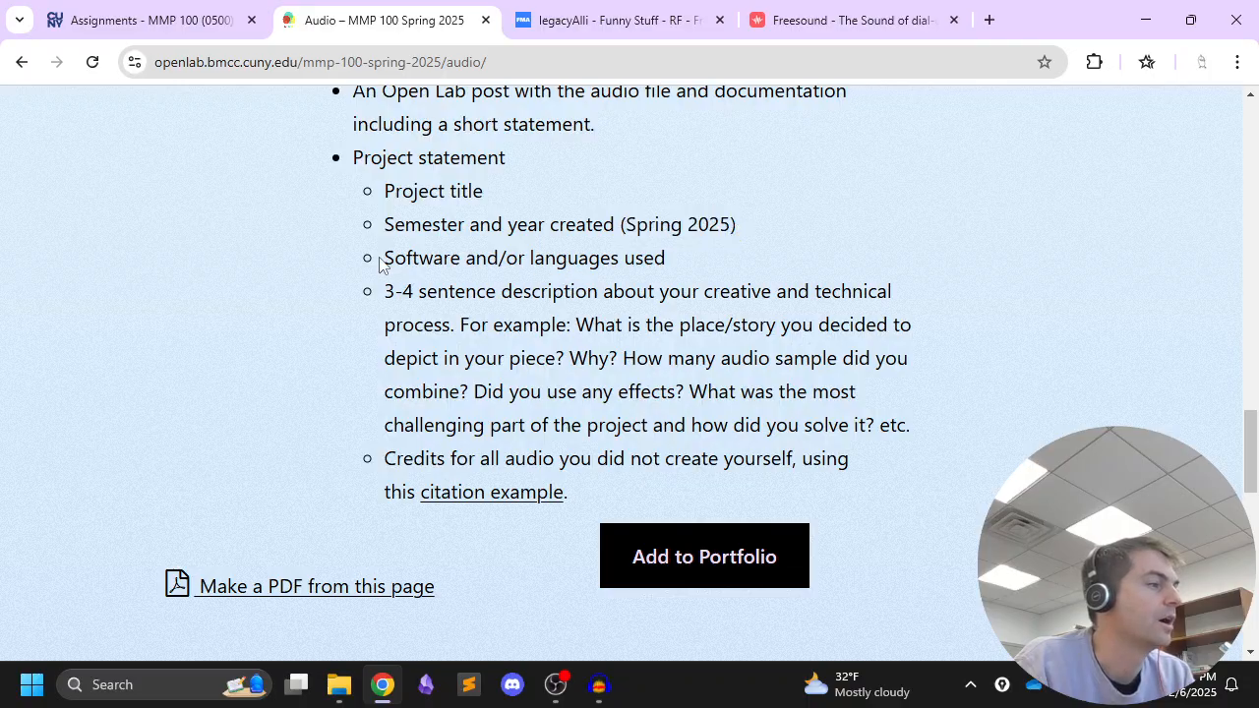
pyautogui.moveTo(382, 263); pyautogui.dragTo(667, 259)
pyautogui.click(665, 258)
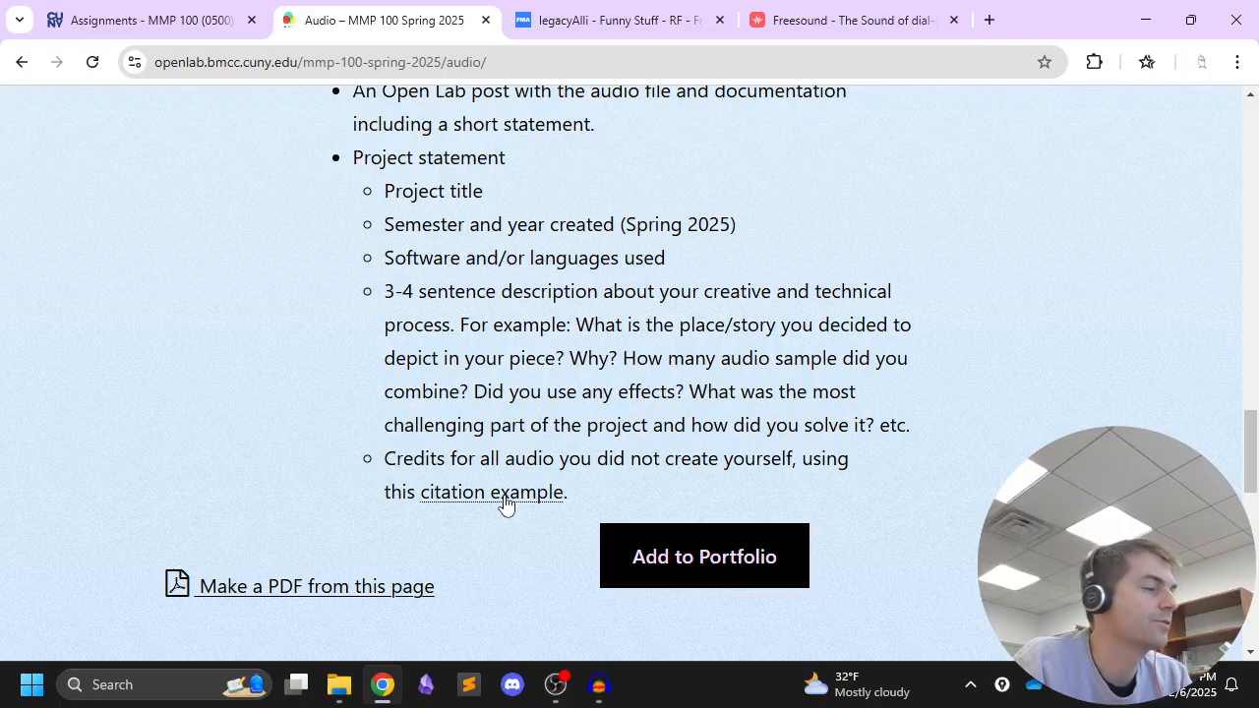
pyautogui.scroll(-1, 530, 395)
pyautogui.click(529, 395)
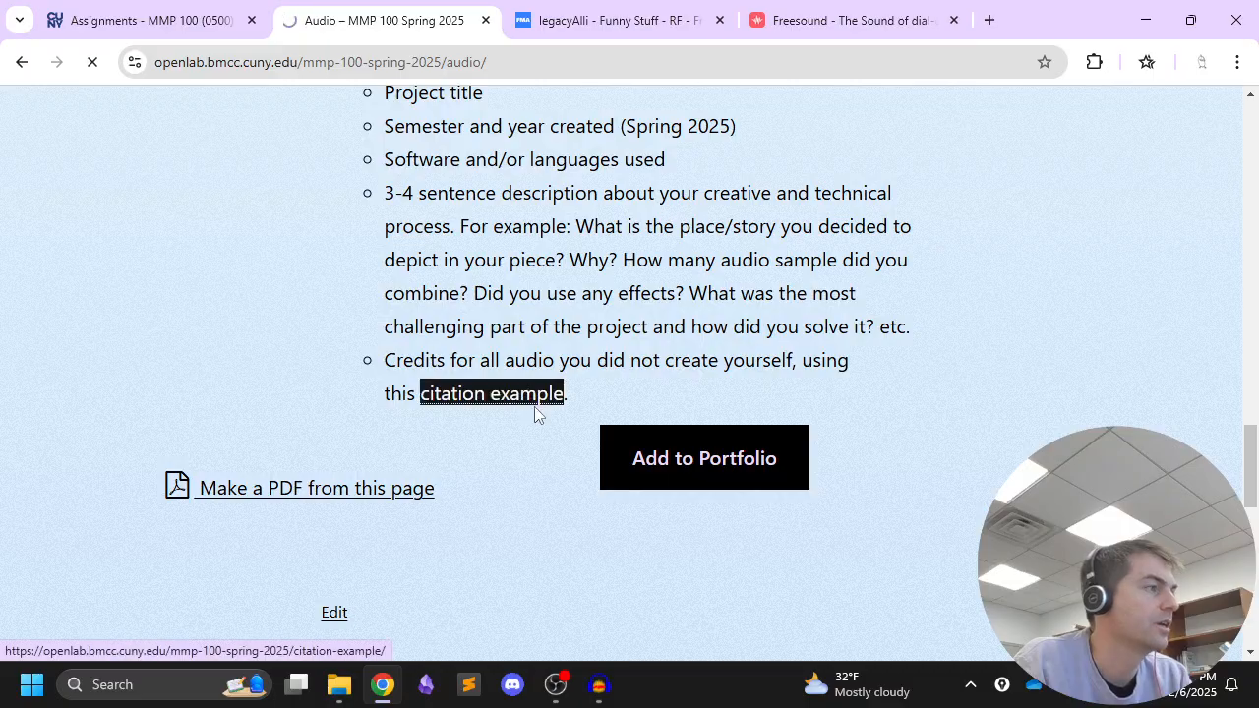
pyautogui.scroll(-6, 477, 339)
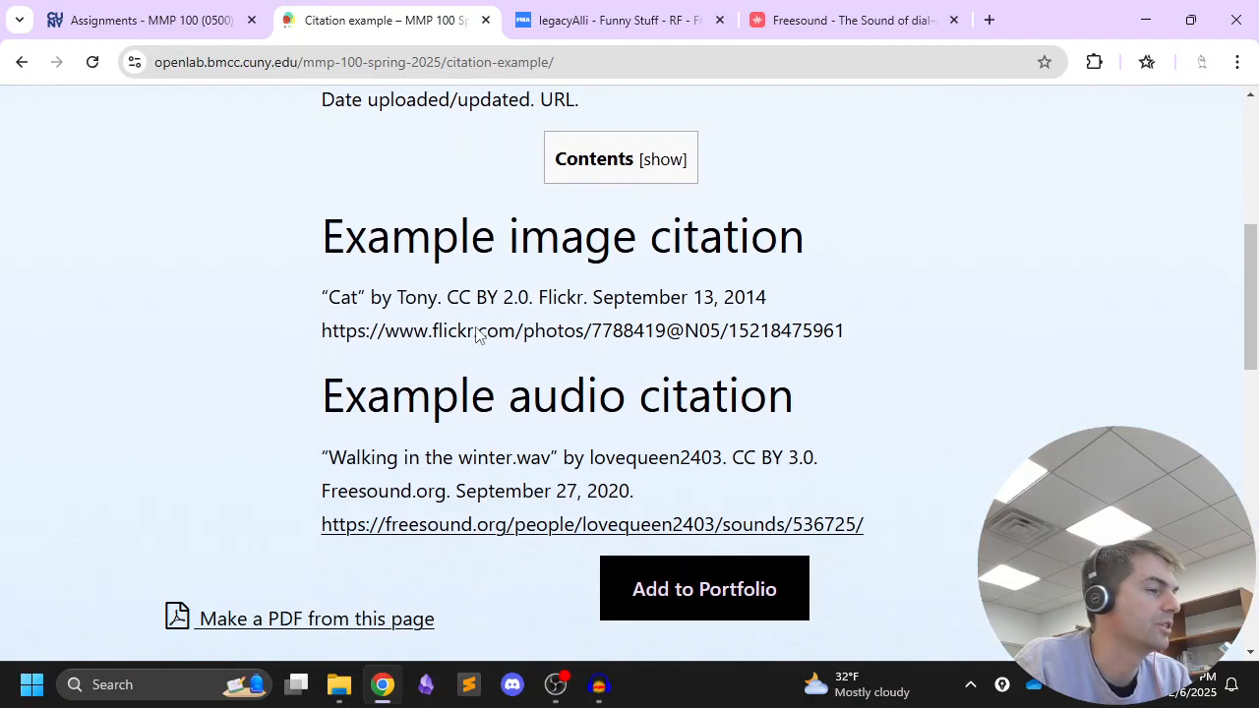
pyautogui.click(21, 61)
# Open the citation example page in a new browser tab placed directly after the Audio page's tab
pyautogui.middleClick(499, 393)
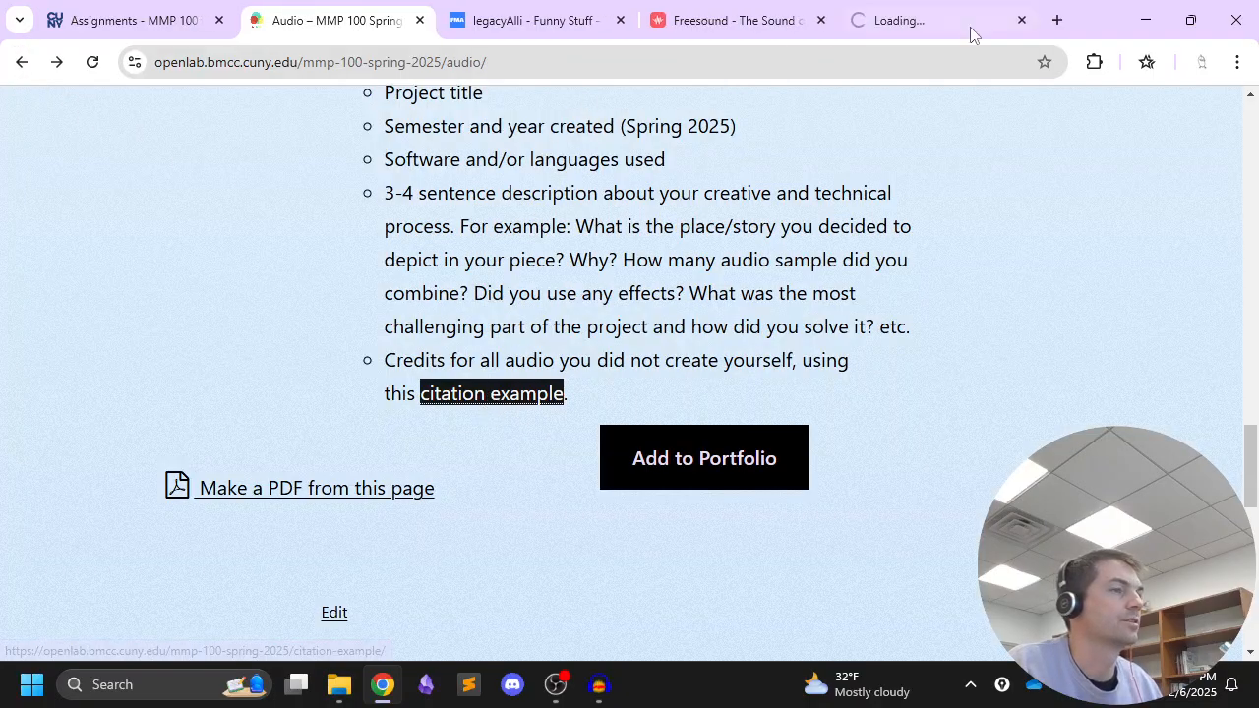
pyautogui.moveTo(969, 21); pyautogui.dragTo(591, 30)
pyautogui.scroll(-6, 541, 305)
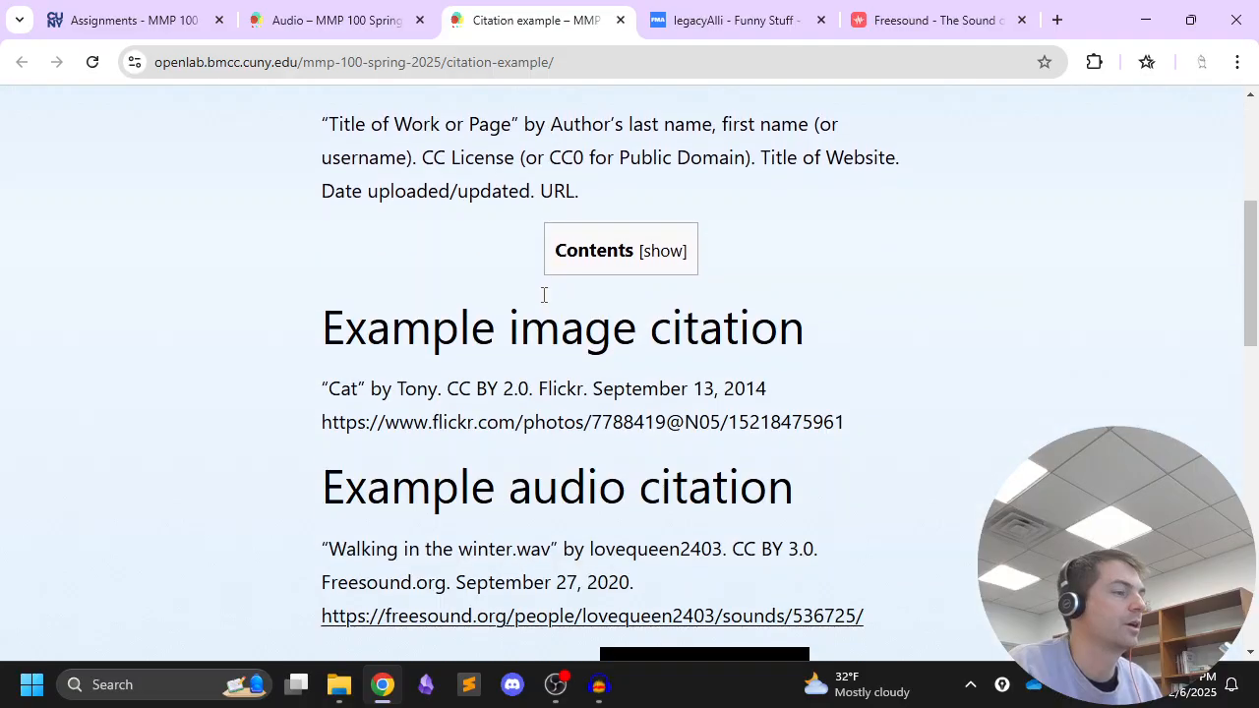
# Look over the "Funny Stuff - RF" track page on Free Music Archive and the dial-up Internet sound page on Freesound
pyautogui.click(689, 12)
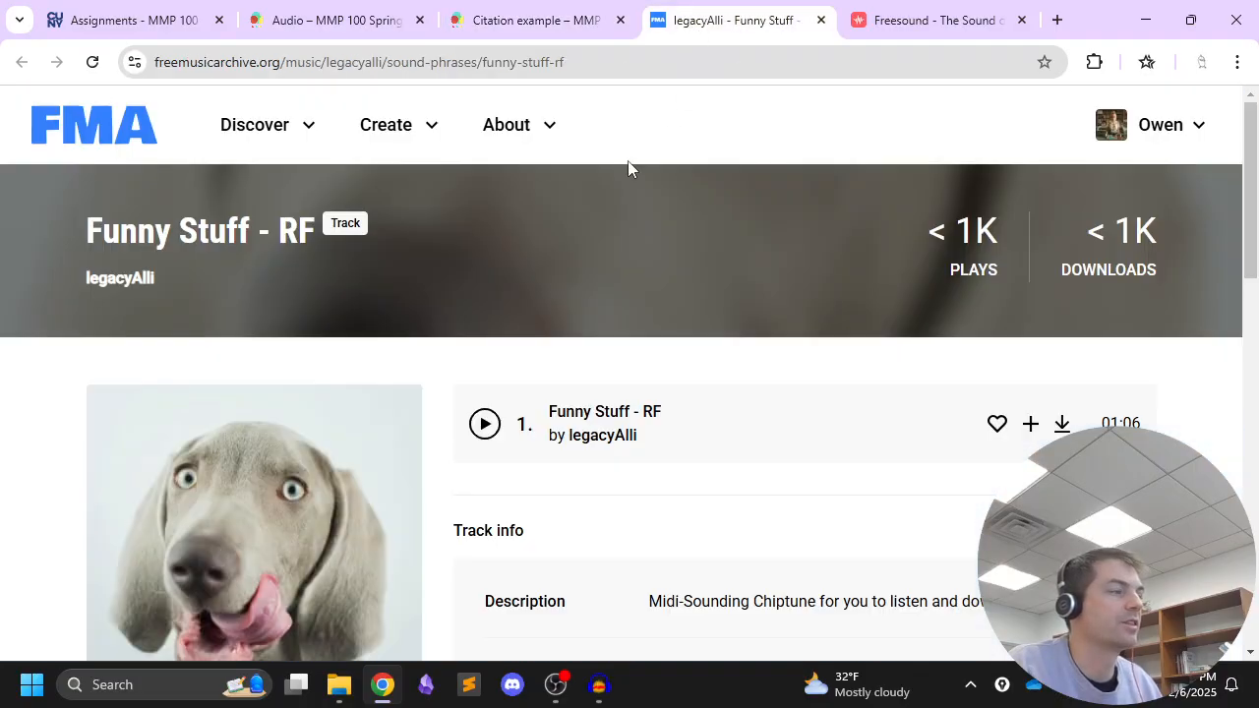
pyautogui.scroll(-4, 451, 232)
pyautogui.scroll(4, 449, 239)
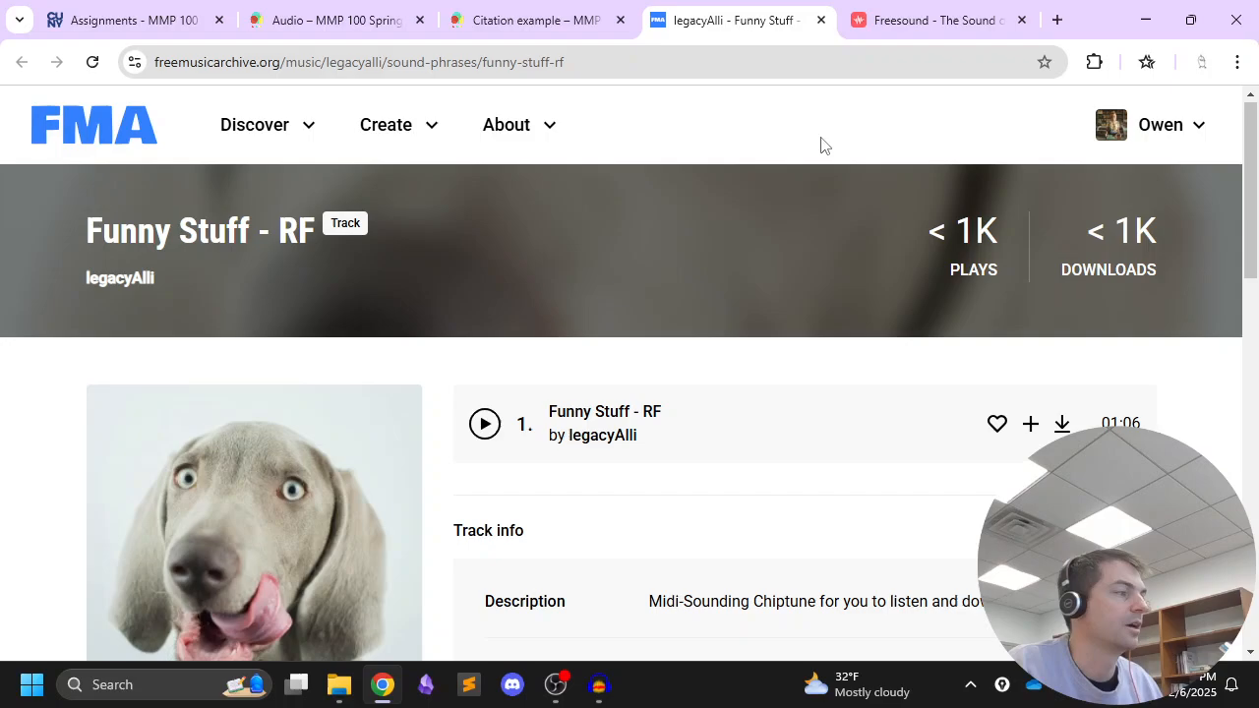
pyautogui.click(919, 22)
pyautogui.scroll(-3, 806, 200)
pyautogui.scroll(3, 809, 205)
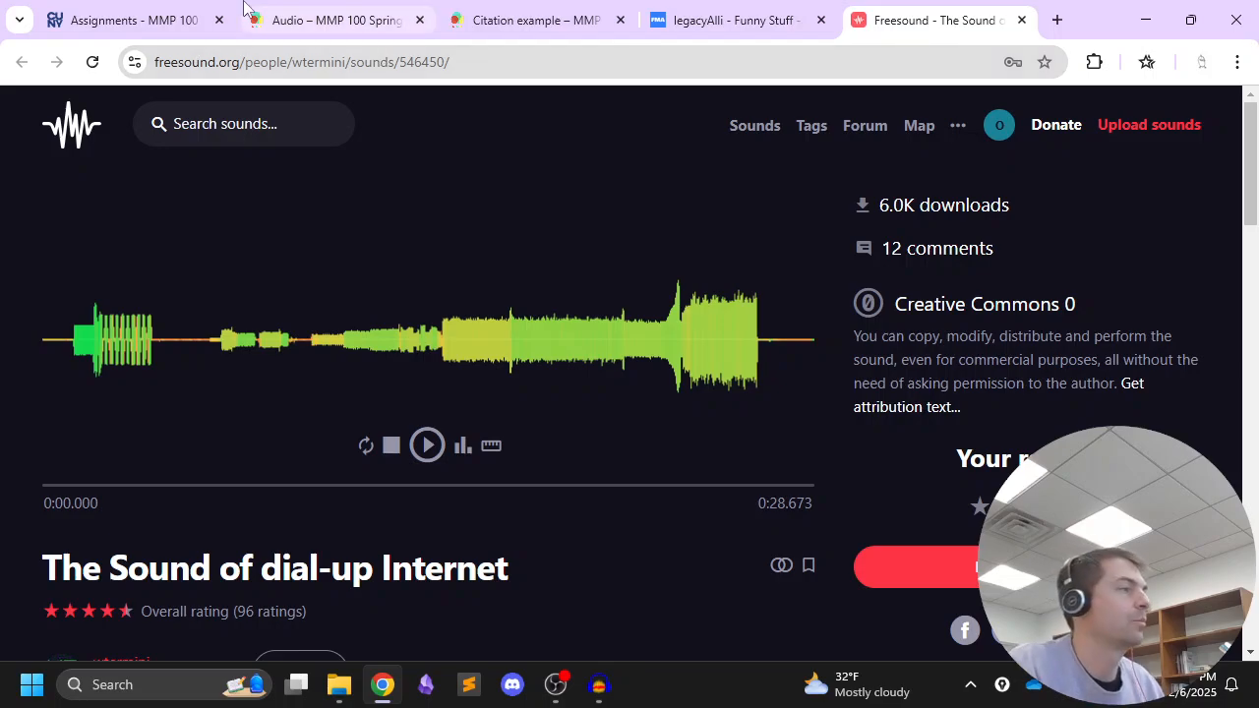
# From the course site's Audio page, start a new post in a separate browser tab placed after the citation example tab
pyautogui.click(354, 22)
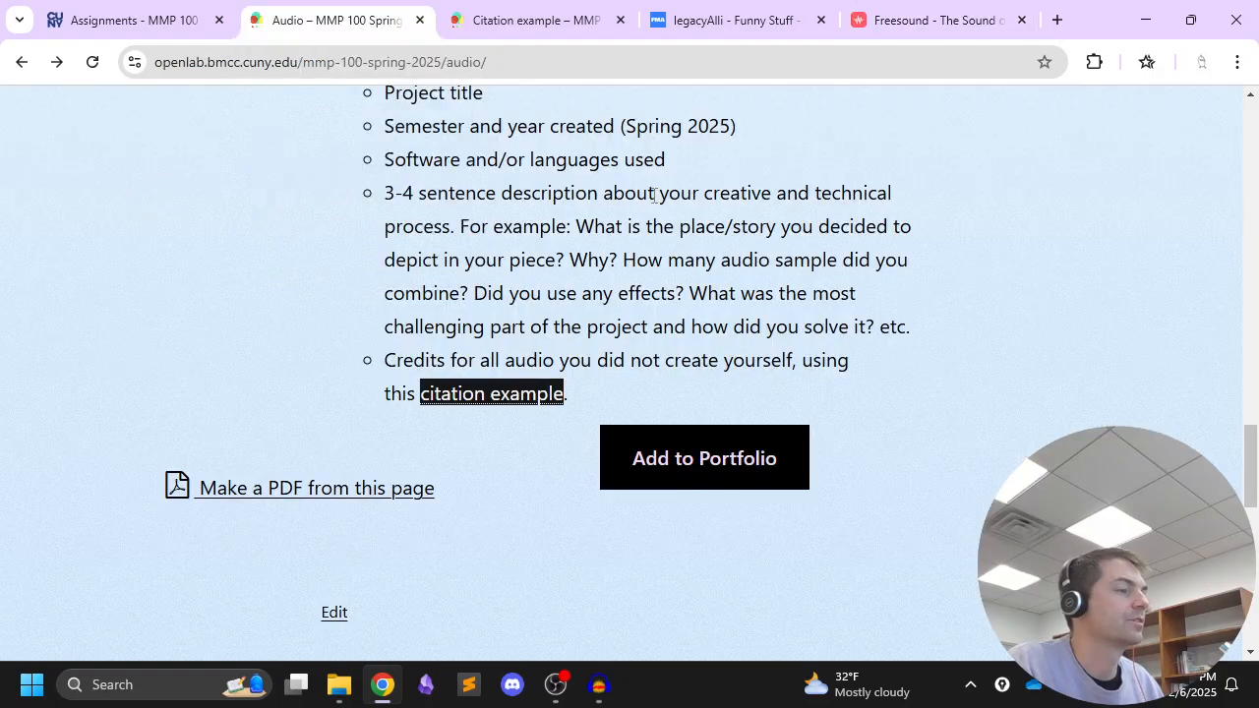
pyautogui.scroll(15, 653, 191)
pyautogui.scroll(10, 653, 190)
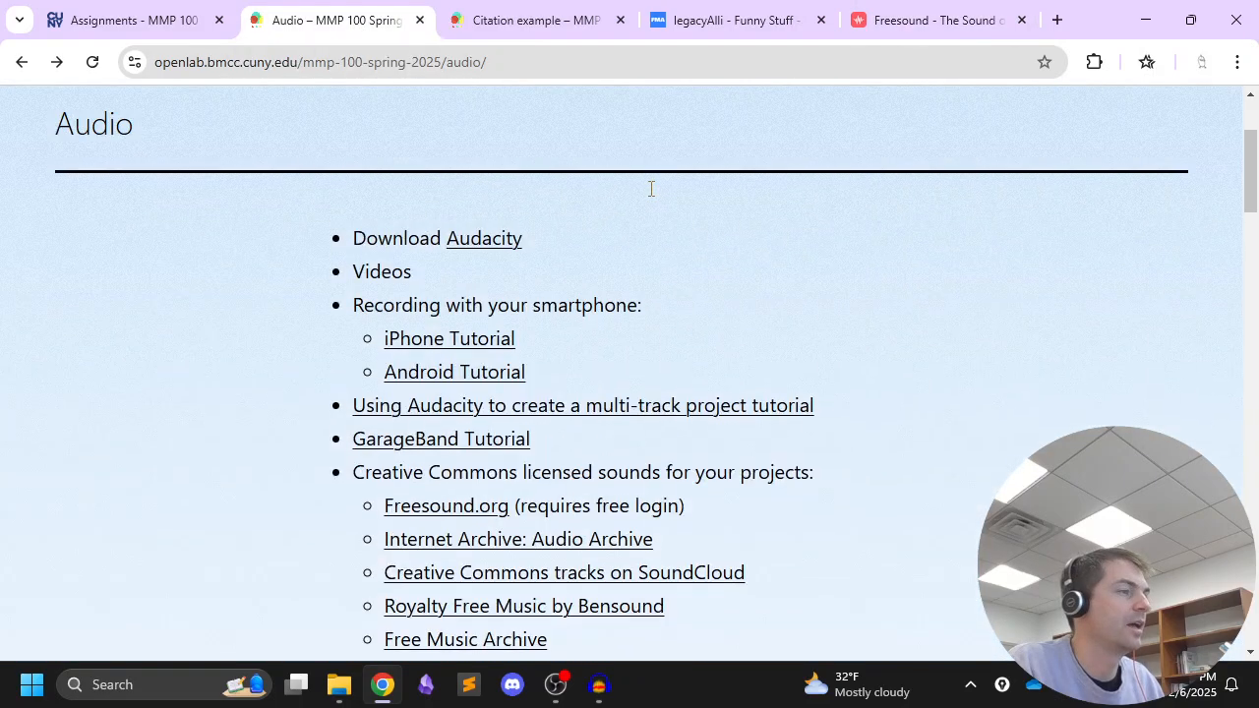
pyautogui.moveTo(671, 124)
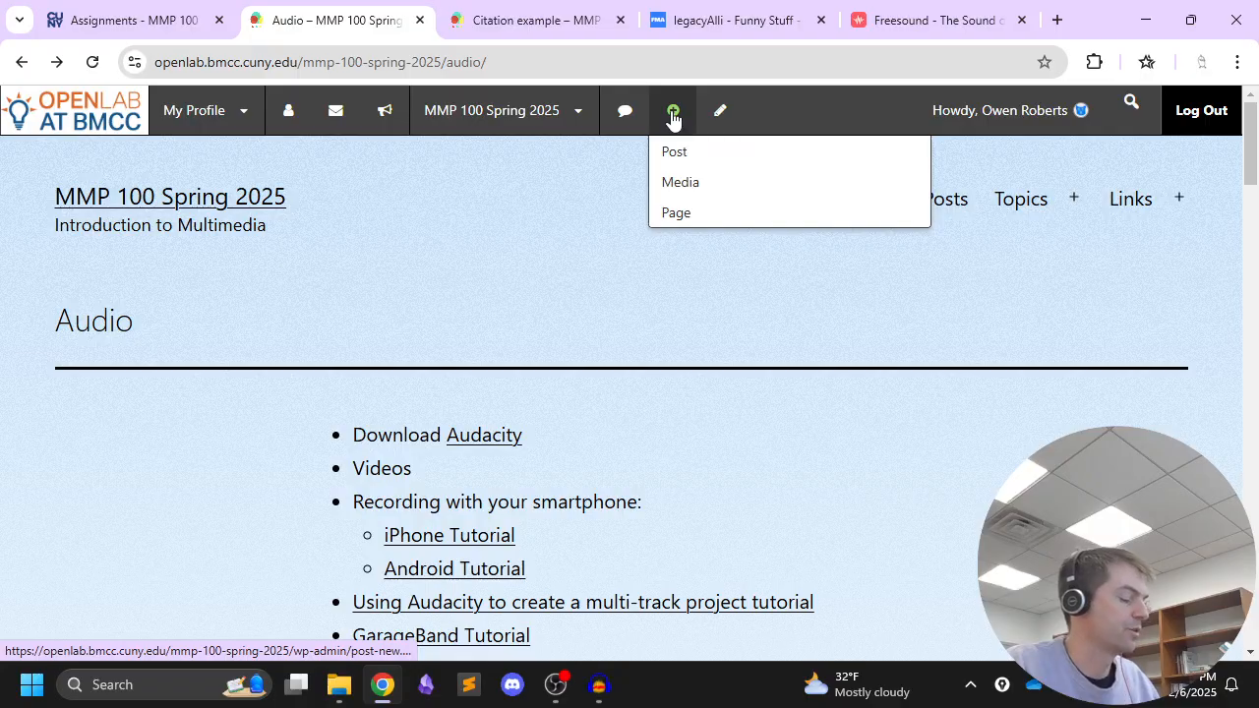
pyautogui.middleClick(674, 116)
pyautogui.moveTo(922, 21); pyautogui.dragTo(600, 22)
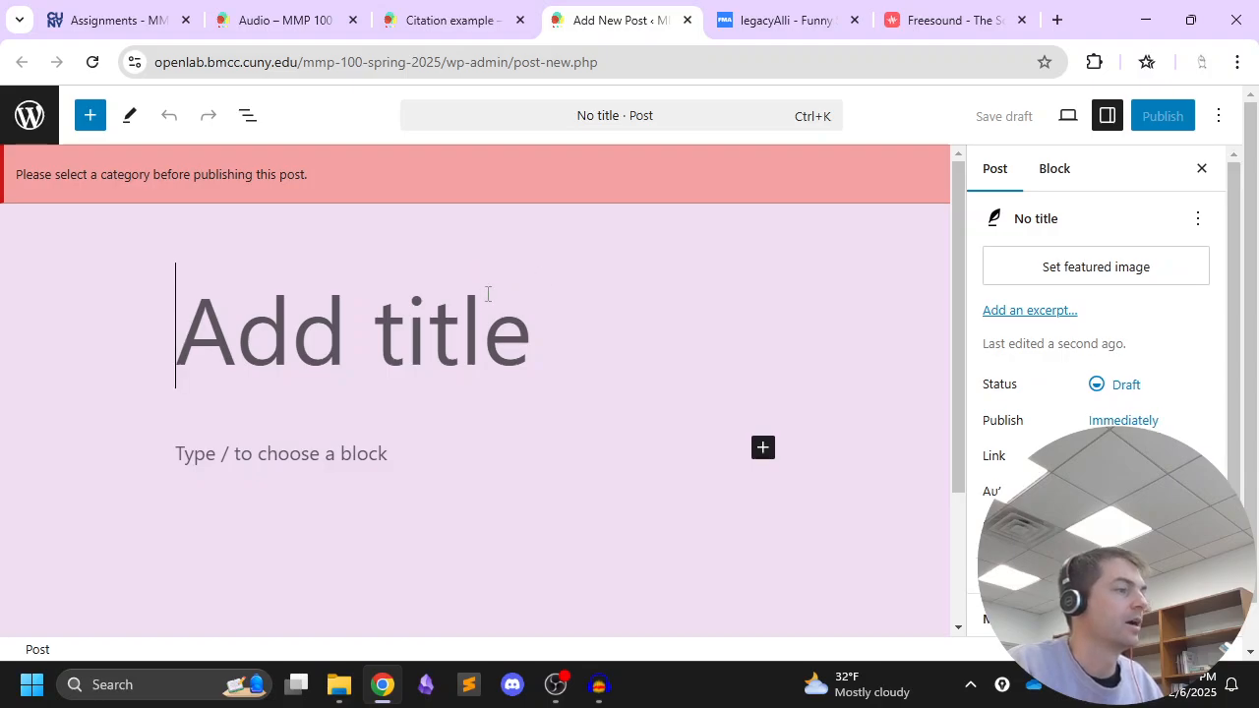
# Assign the Audio category to the new post and collapse the category list
pyautogui.scroll(-2, 1069, 410)
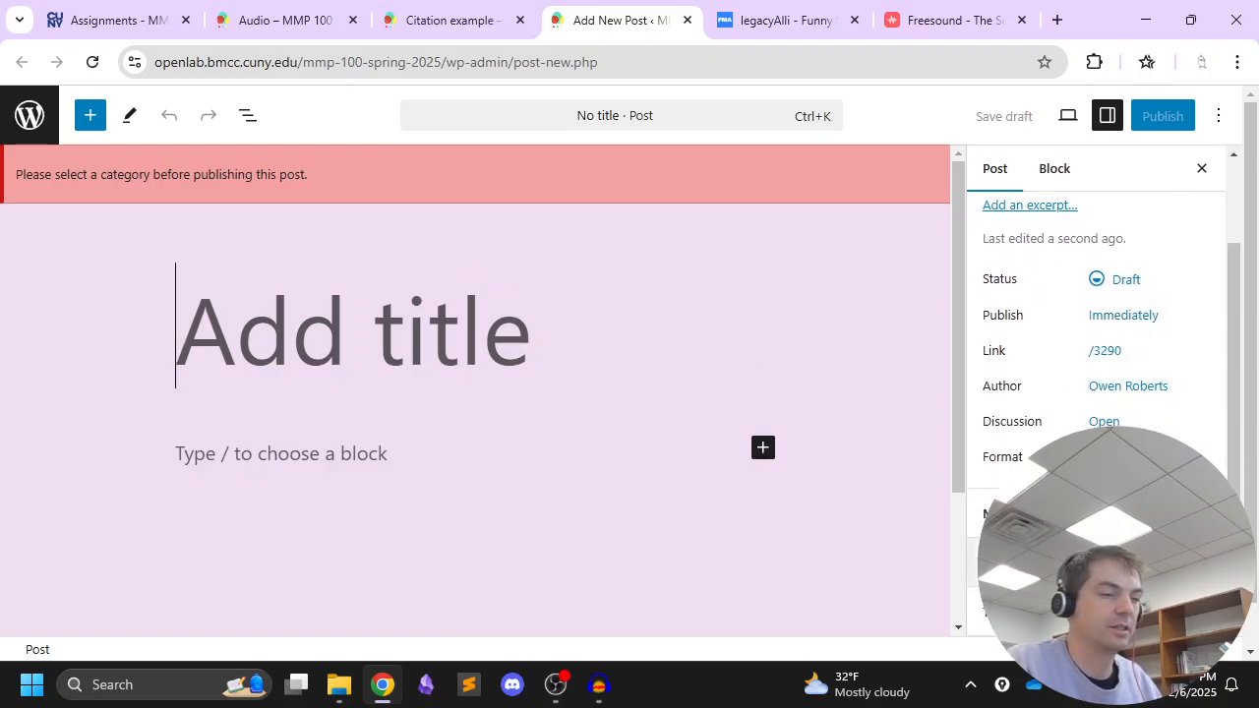
pyautogui.scroll(-3, 1113, 394)
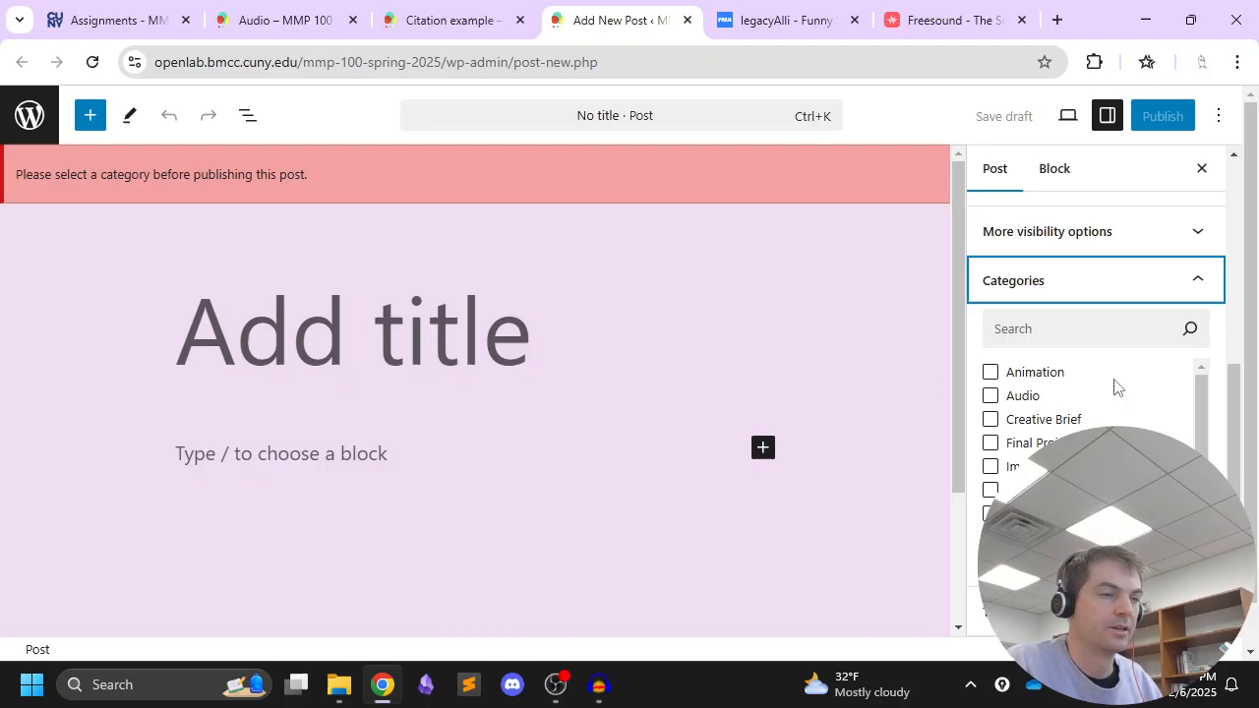
pyautogui.click(1020, 399)
pyautogui.scroll(-1, 1112, 413)
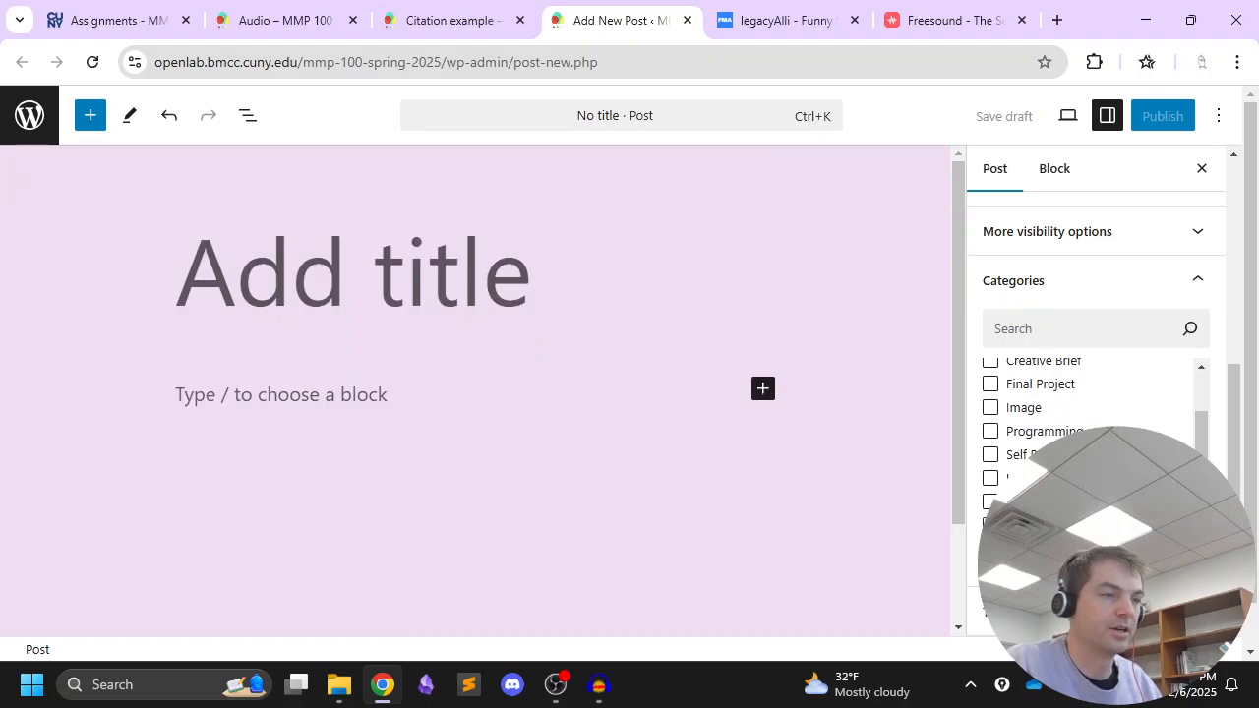
pyautogui.scroll(2, 1043, 423)
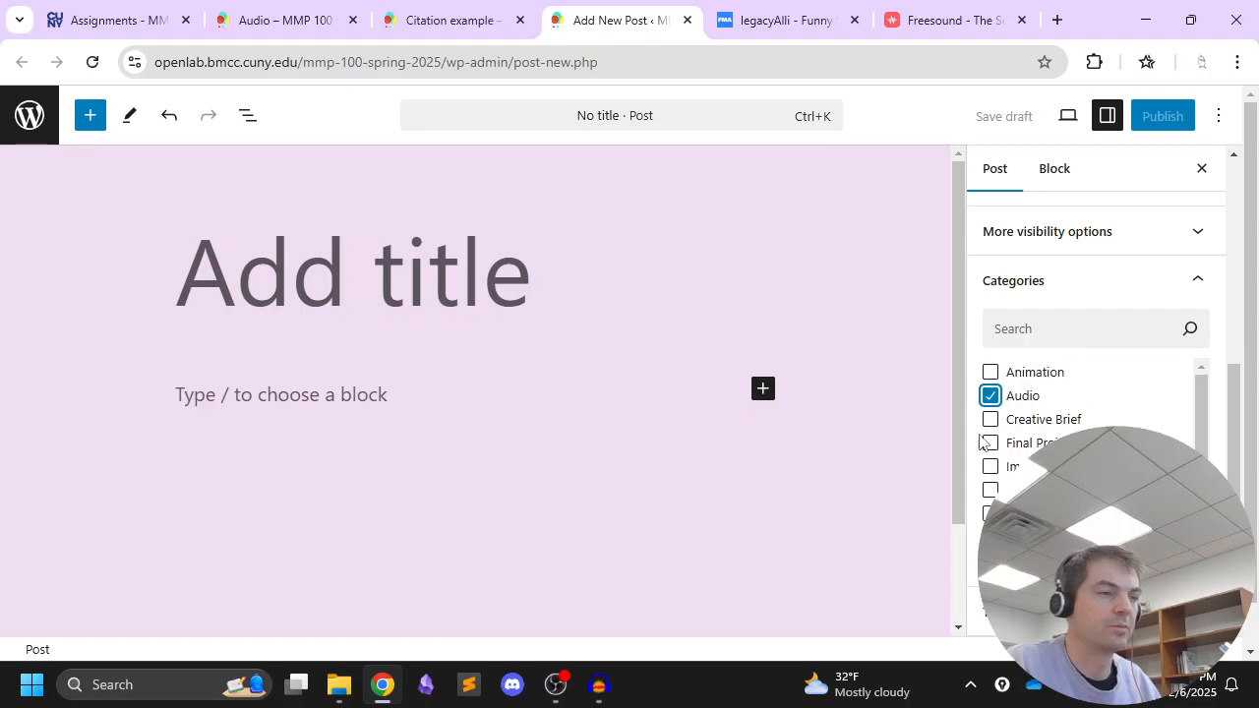
pyautogui.click(1043, 284)
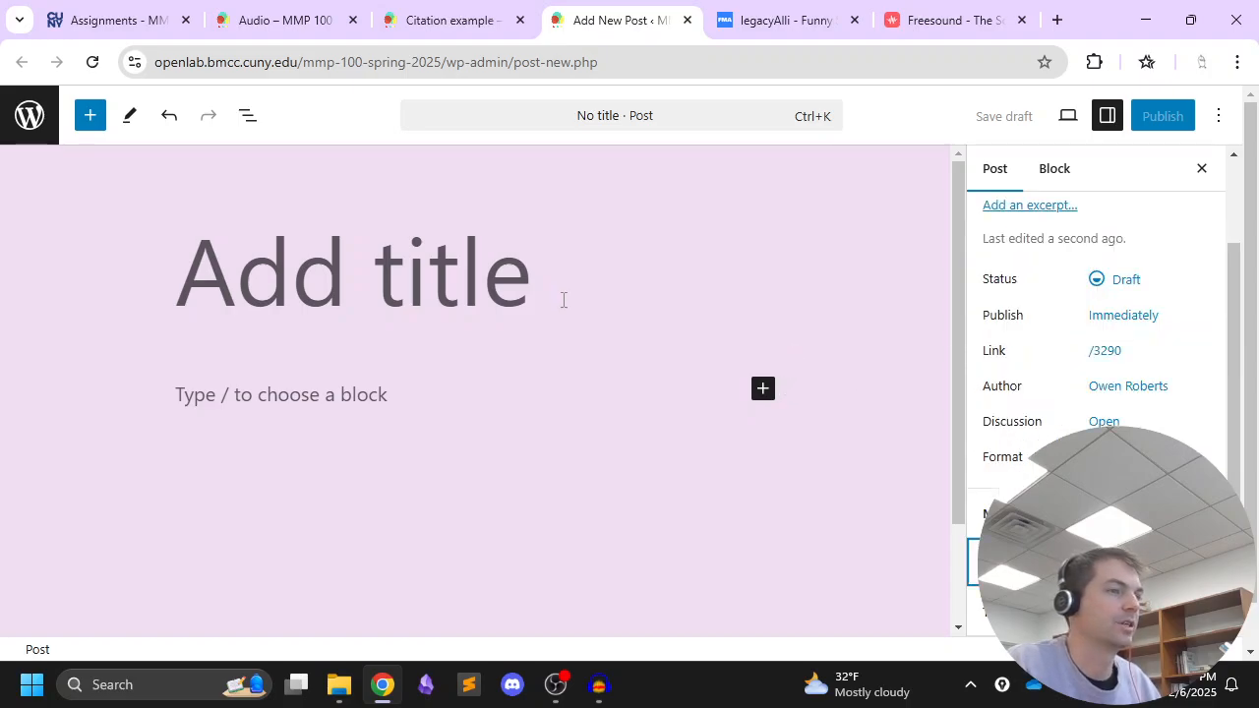
pyautogui.scroll(2, 1118, 399)
# Title the new post "My audio final edit"
pyautogui.click(189, 279)
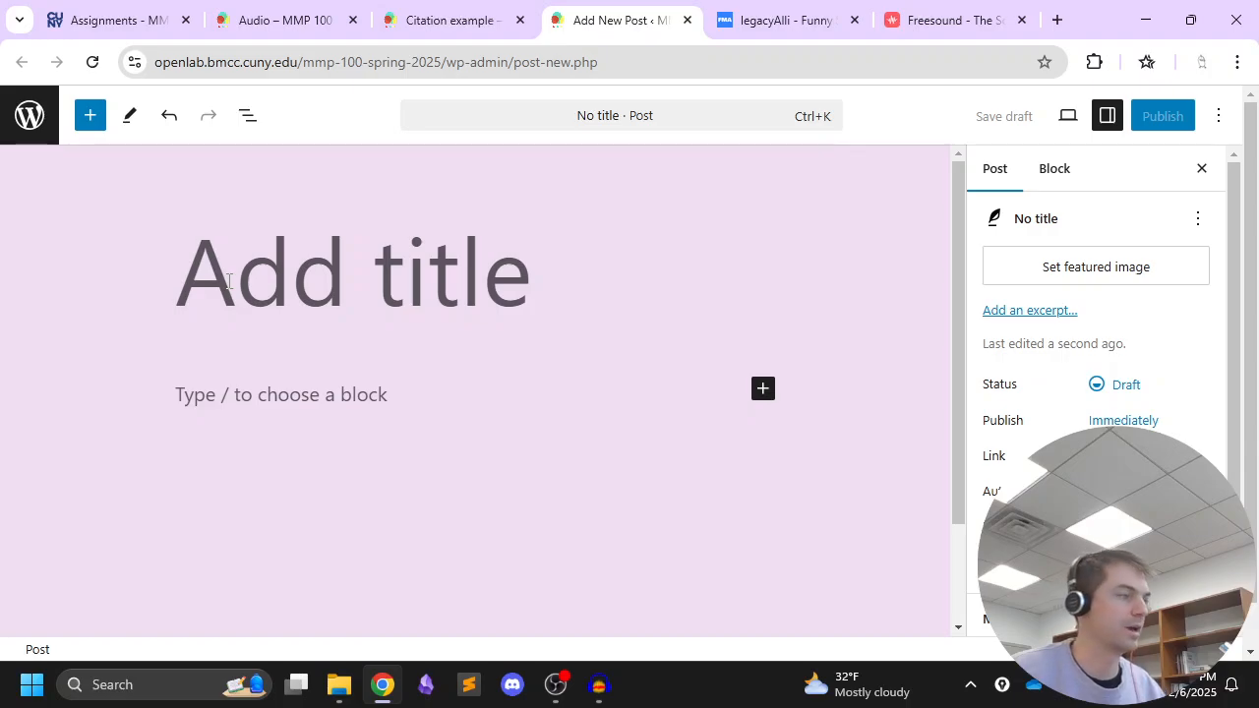
pyautogui.write('My audio final p')
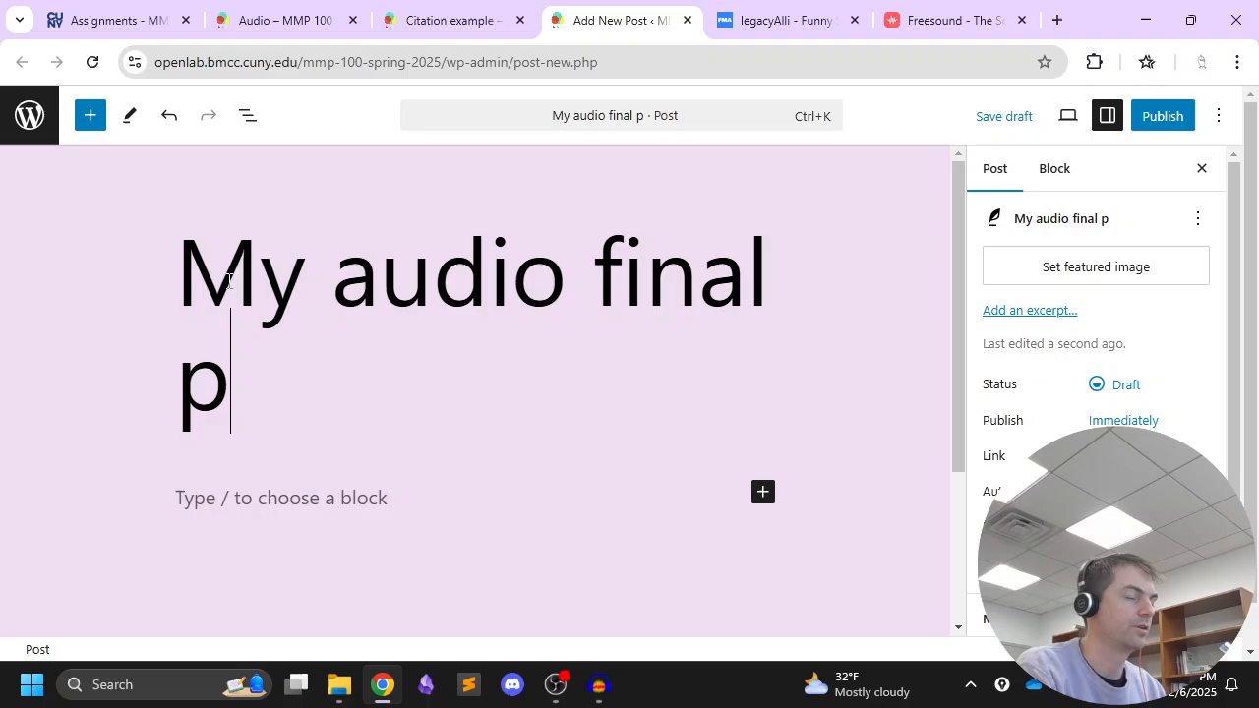
pyautogui.press('BackSpace')
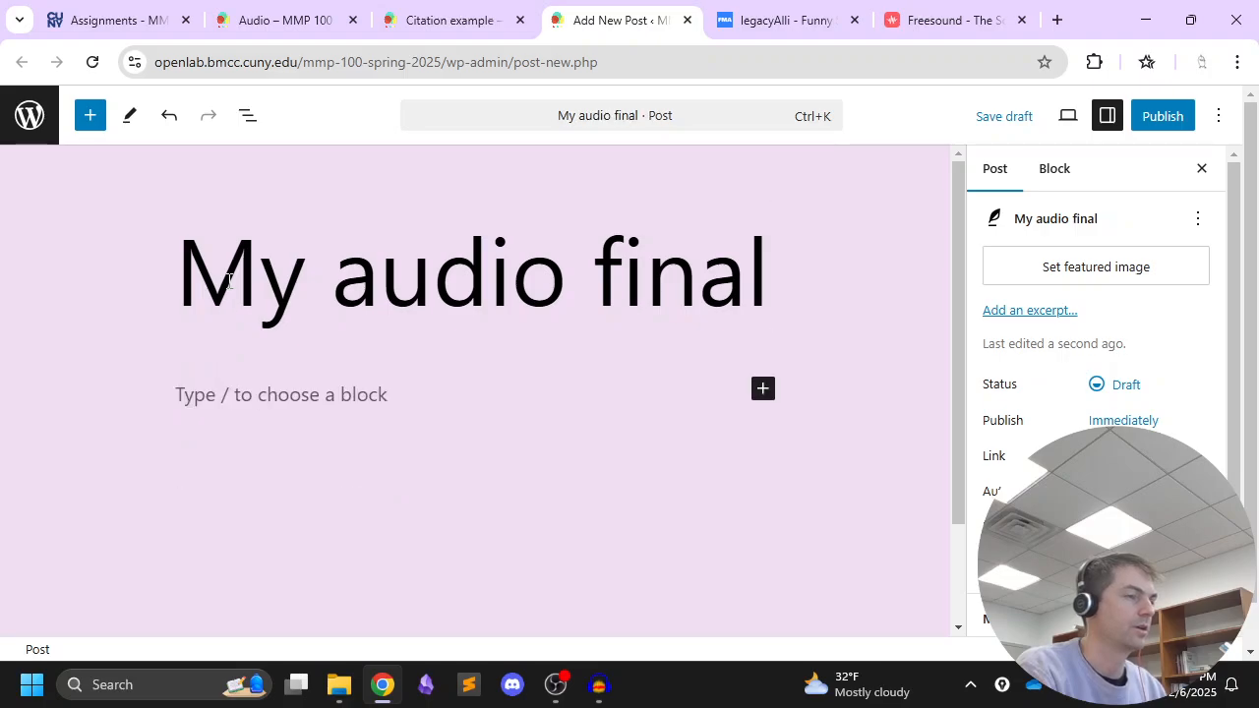
pyautogui.write('edit')
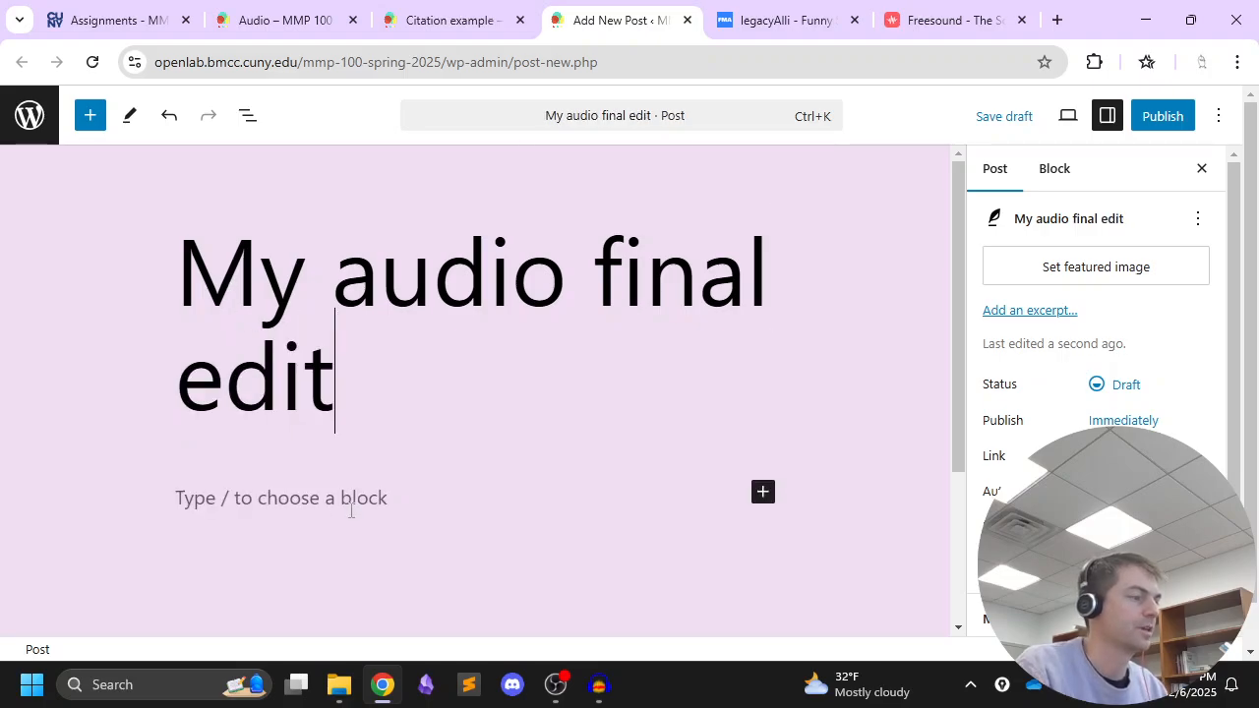
# Embed the file audio_final.mp3 from the Audio folder as an audio player in the post body below the title
pyautogui.click(356, 500)
pyautogui.scroll(-1, 489, 478)
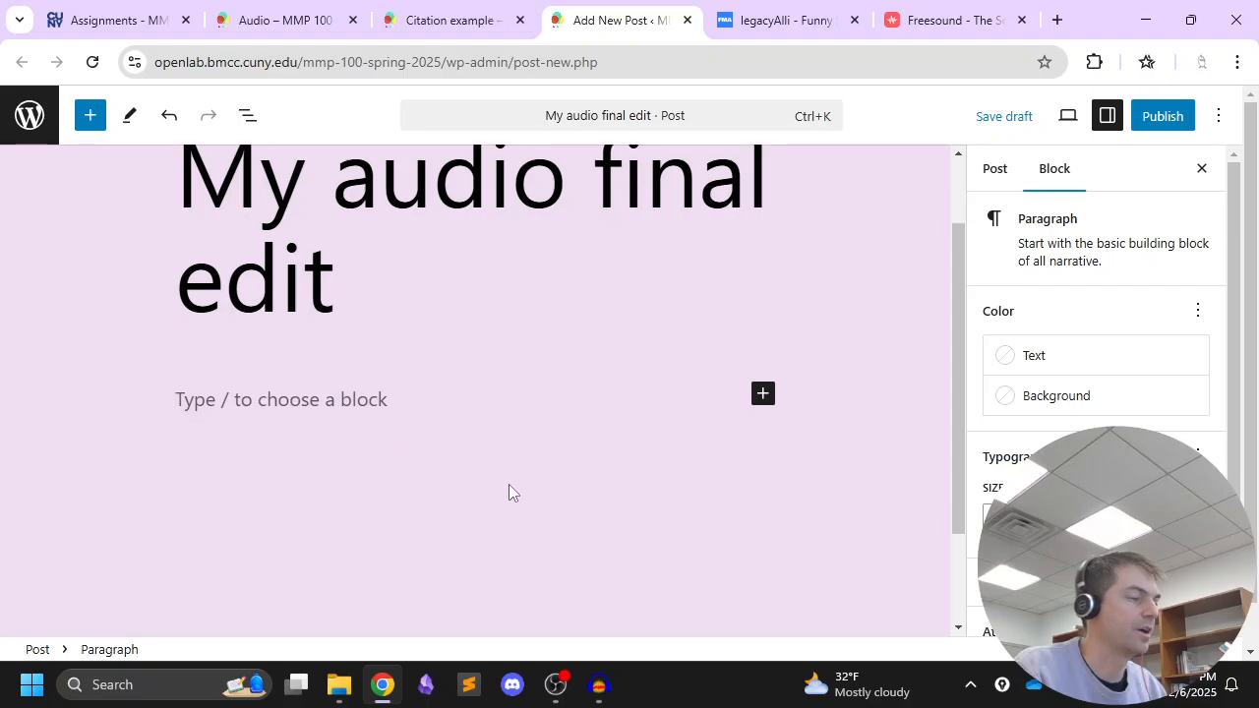
pyautogui.click(338, 685)
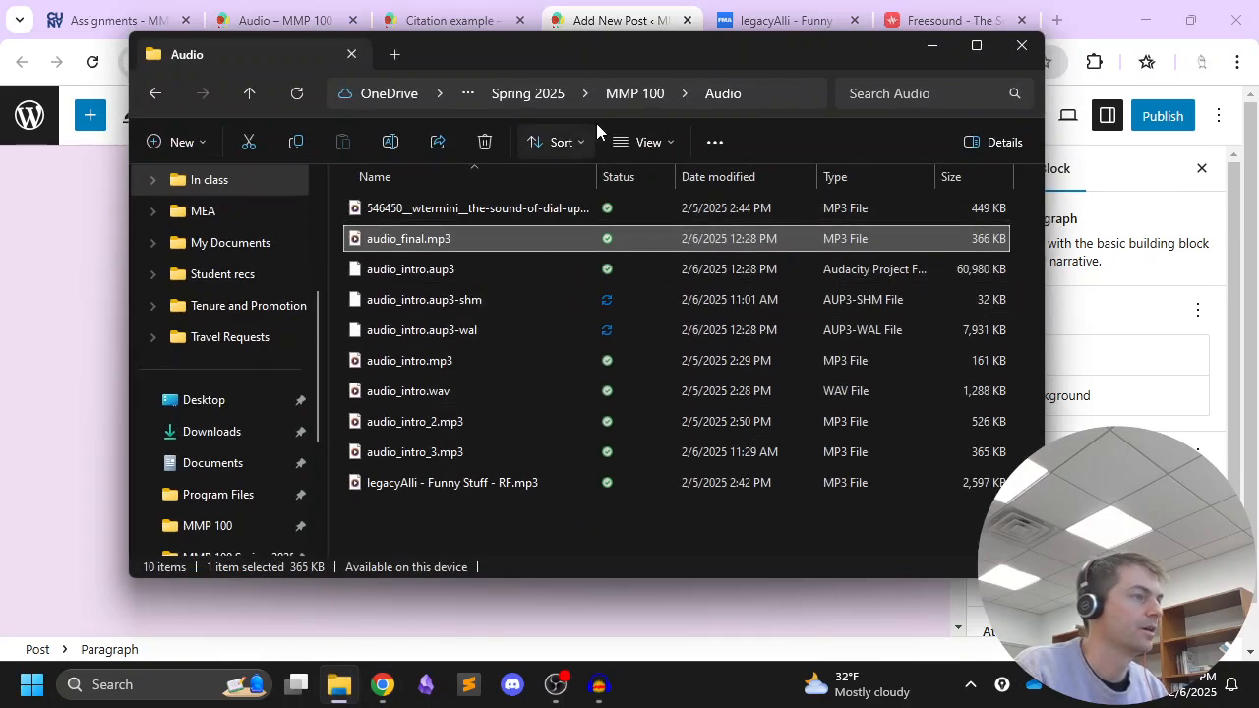
pyautogui.moveTo(1041, 146); pyautogui.dragTo(871, 147)
pyautogui.moveTo(562, 53); pyautogui.dragTo(921, 65)
pyautogui.moveTo(729, 253); pyautogui.dragTo(307, 405)
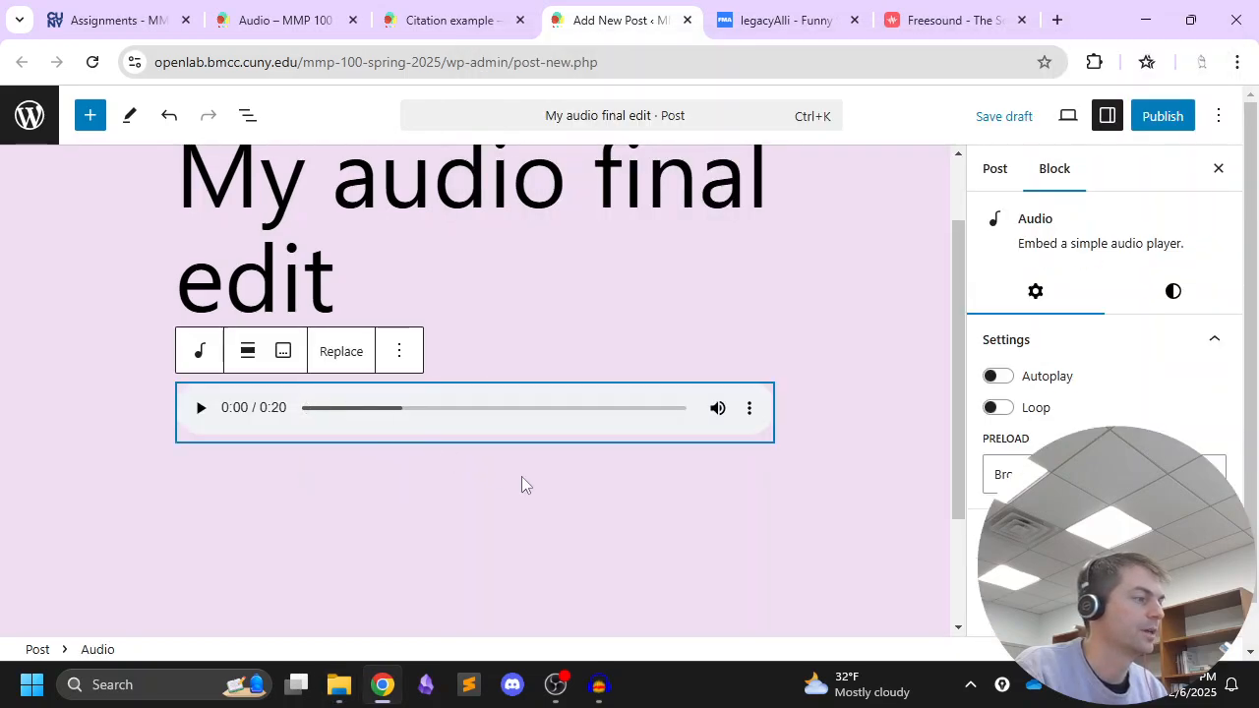
# Add the paragraph "The MMP 100 Podcast Intro" below the audio player
pyautogui.click(551, 482)
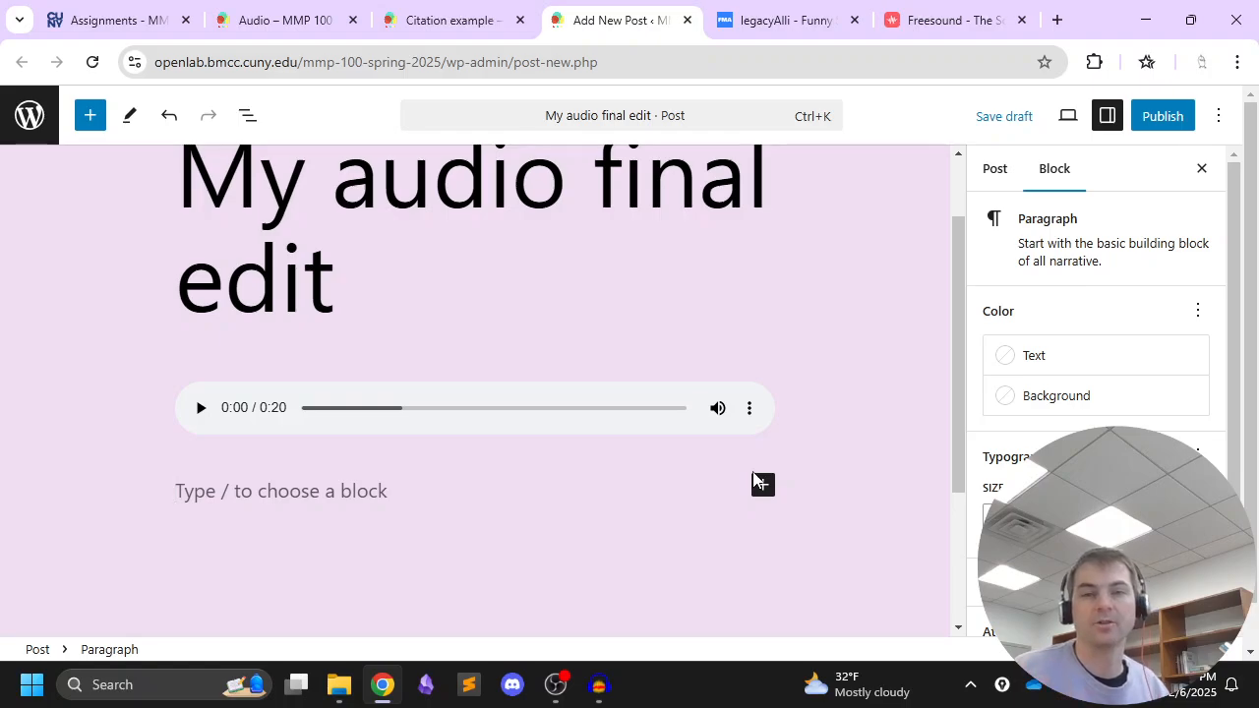
pyautogui.scroll(-1, 727, 378)
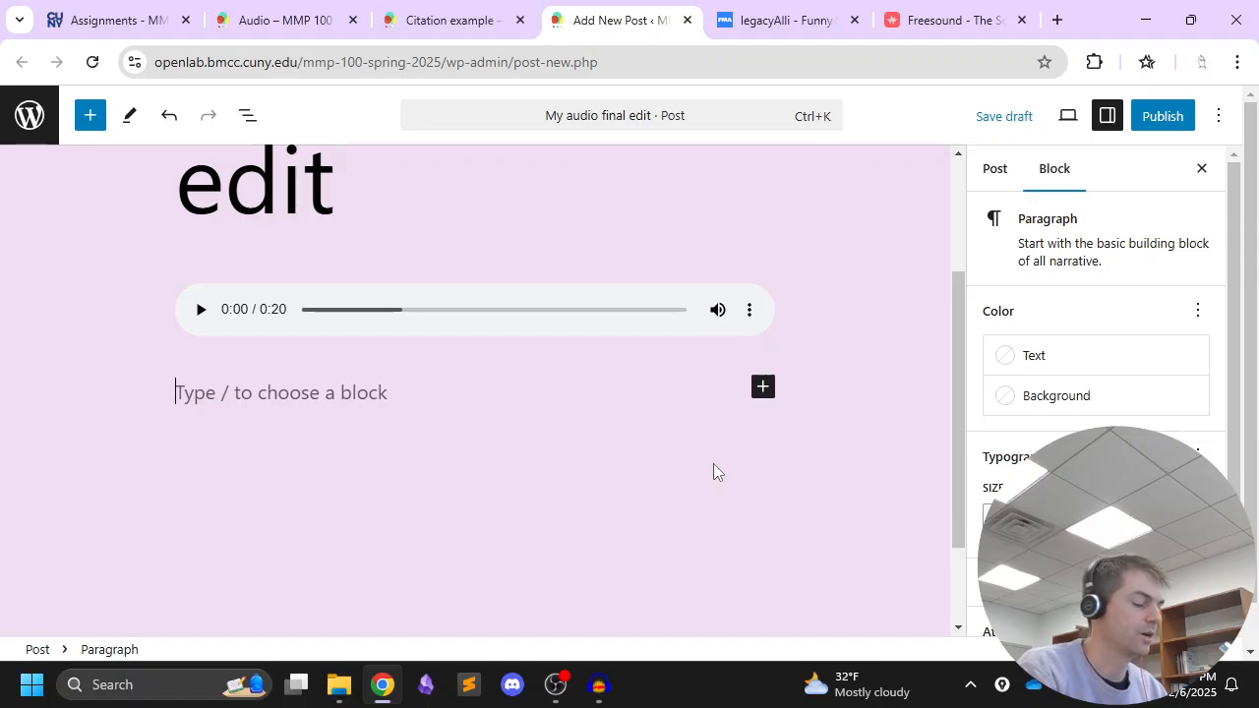
pyautogui.write('The MMP 1')
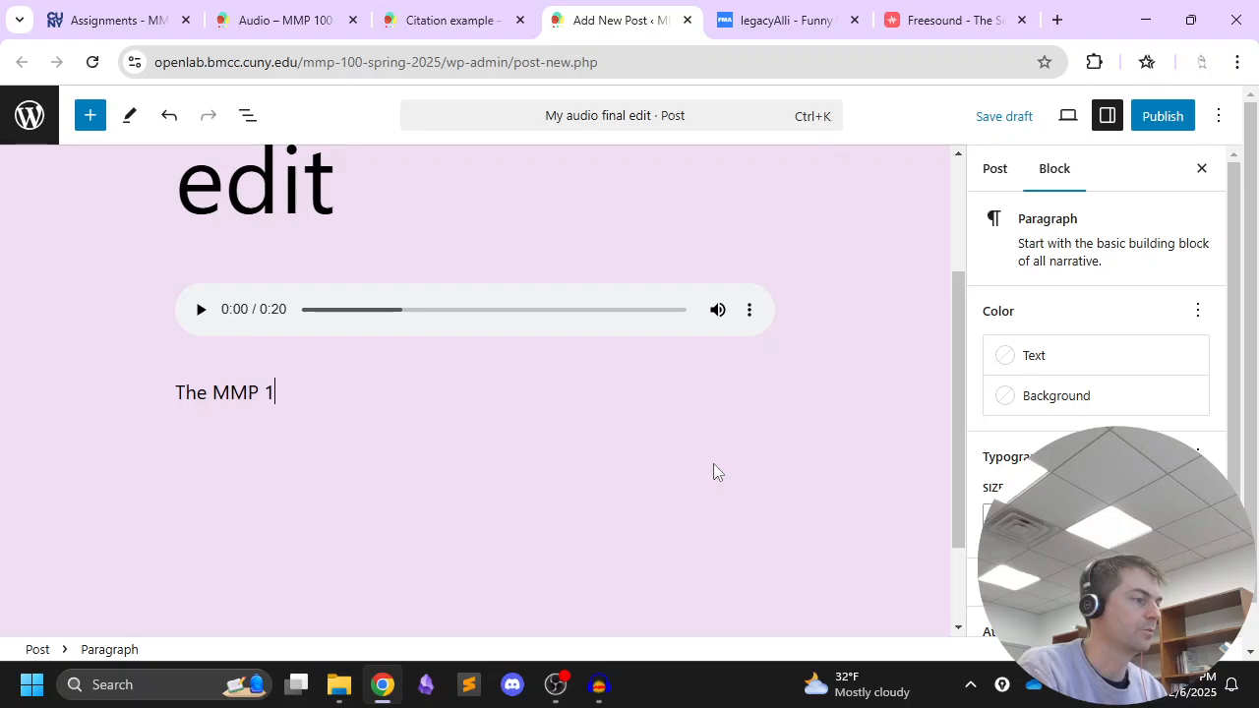
pyautogui.write('00 Podcast')
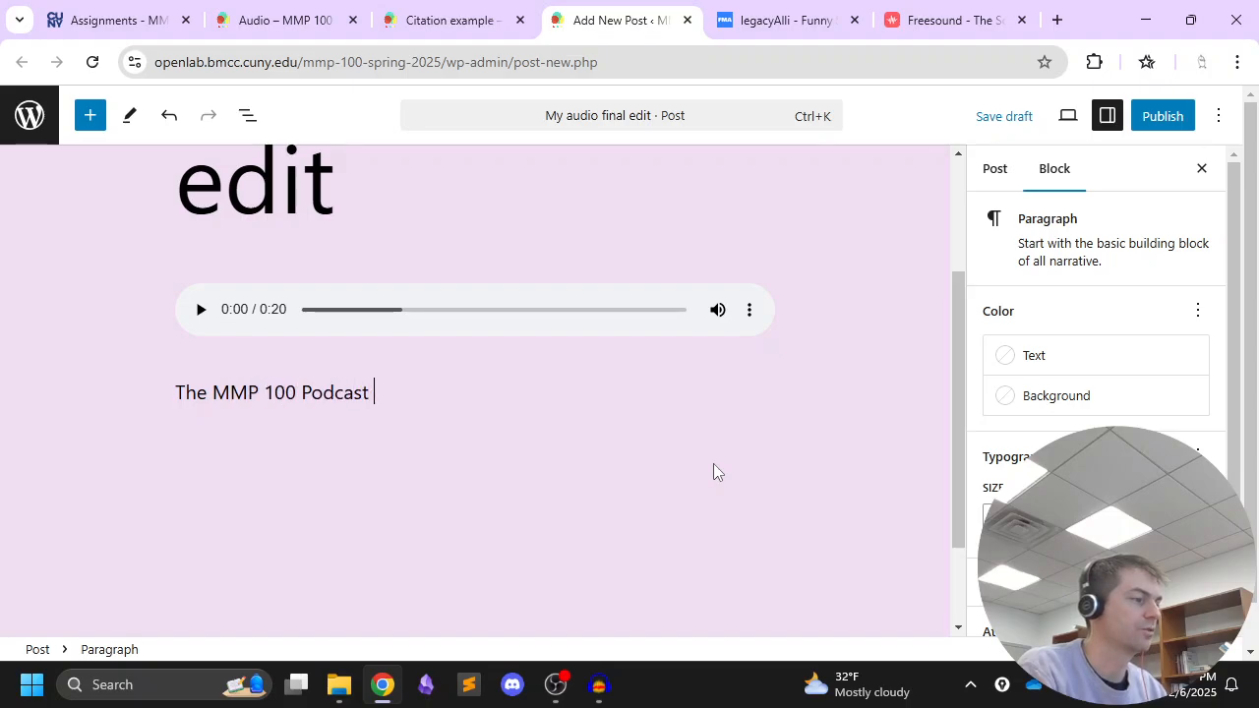
pyautogui.write(' Intro')
pyautogui.press('Return')
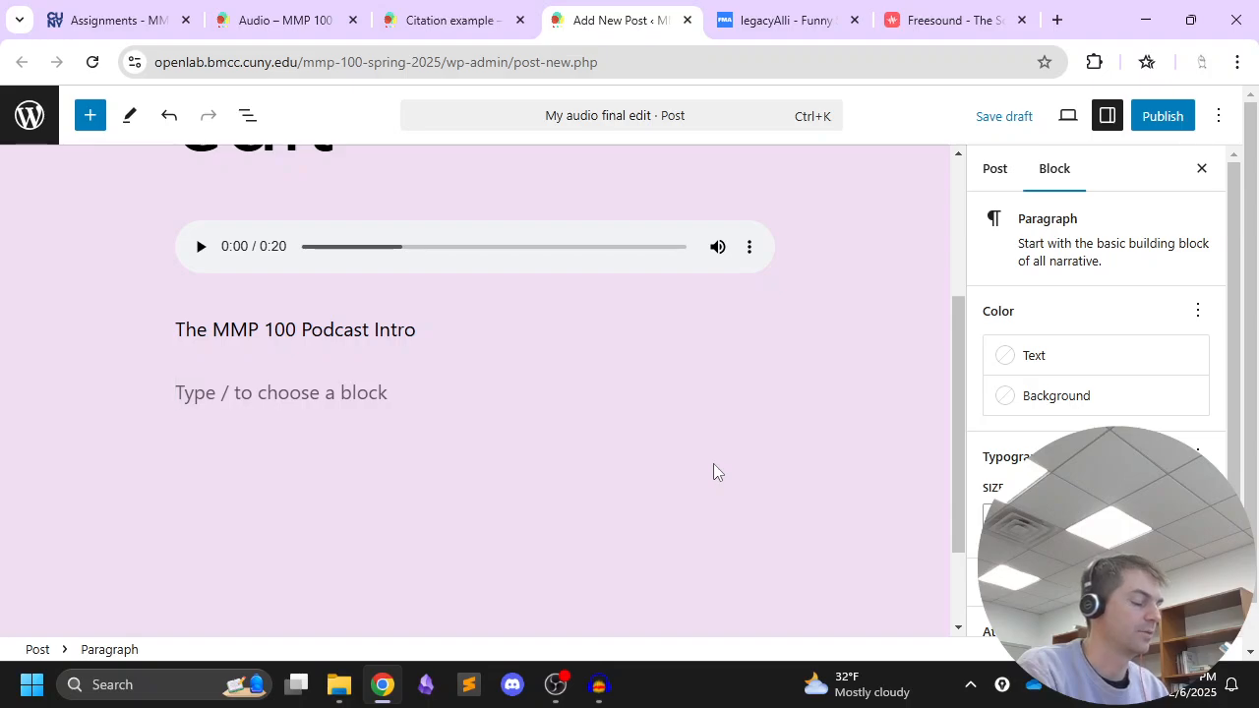
# Add two separate paragraphs below the project title reading "Spring 2025" and "Edited with Audacity"
pyautogui.write('Spring 2025')
pyautogui.press('Return')
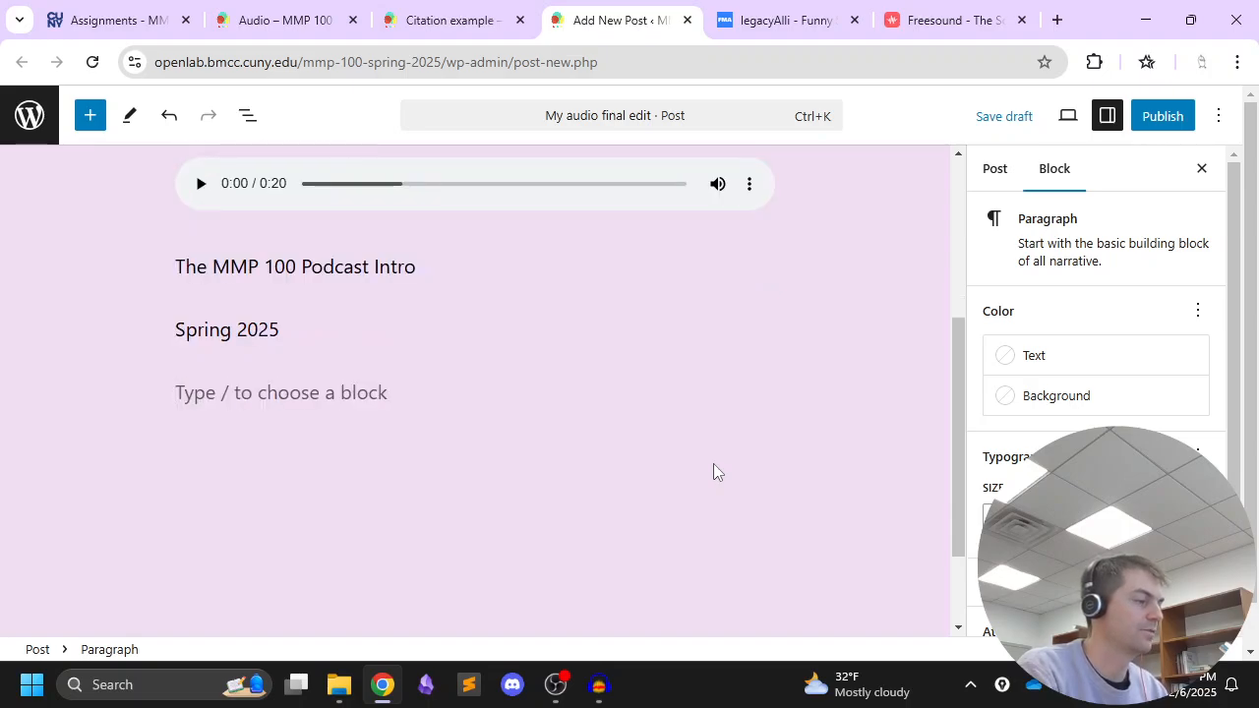
pyautogui.write('Edited with ')
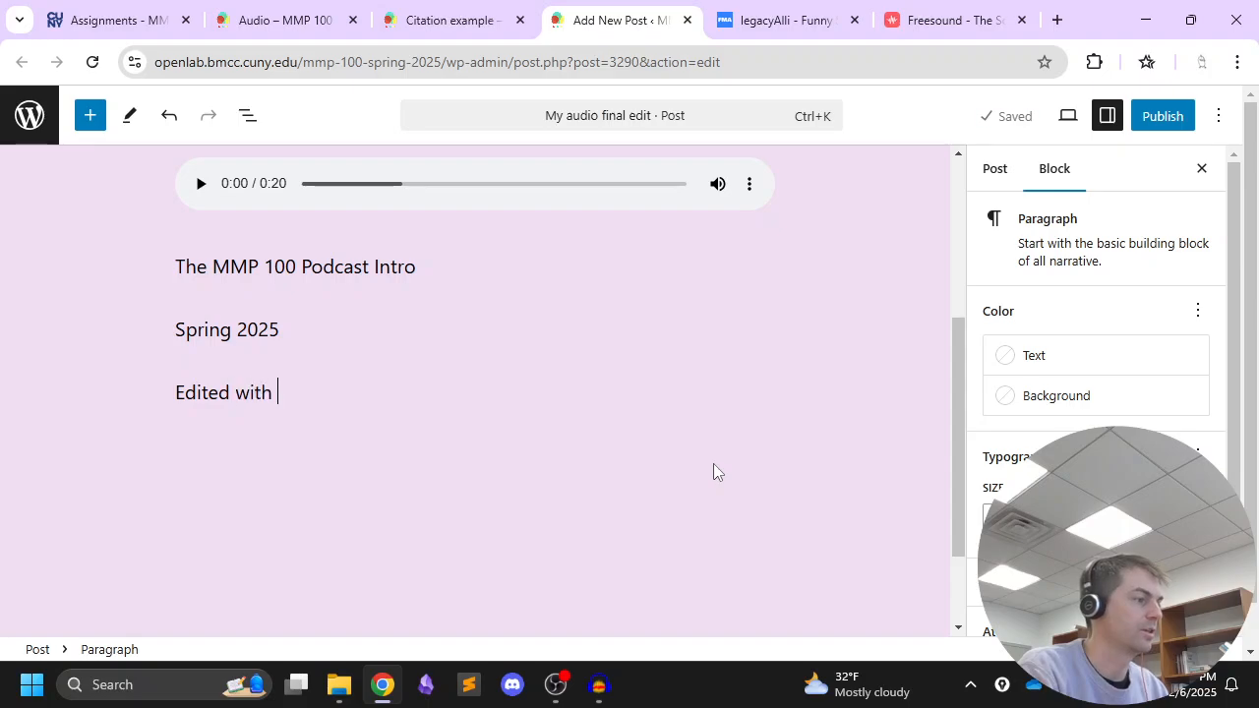
pyautogui.write('Audacity')
pyautogui.press('Return')
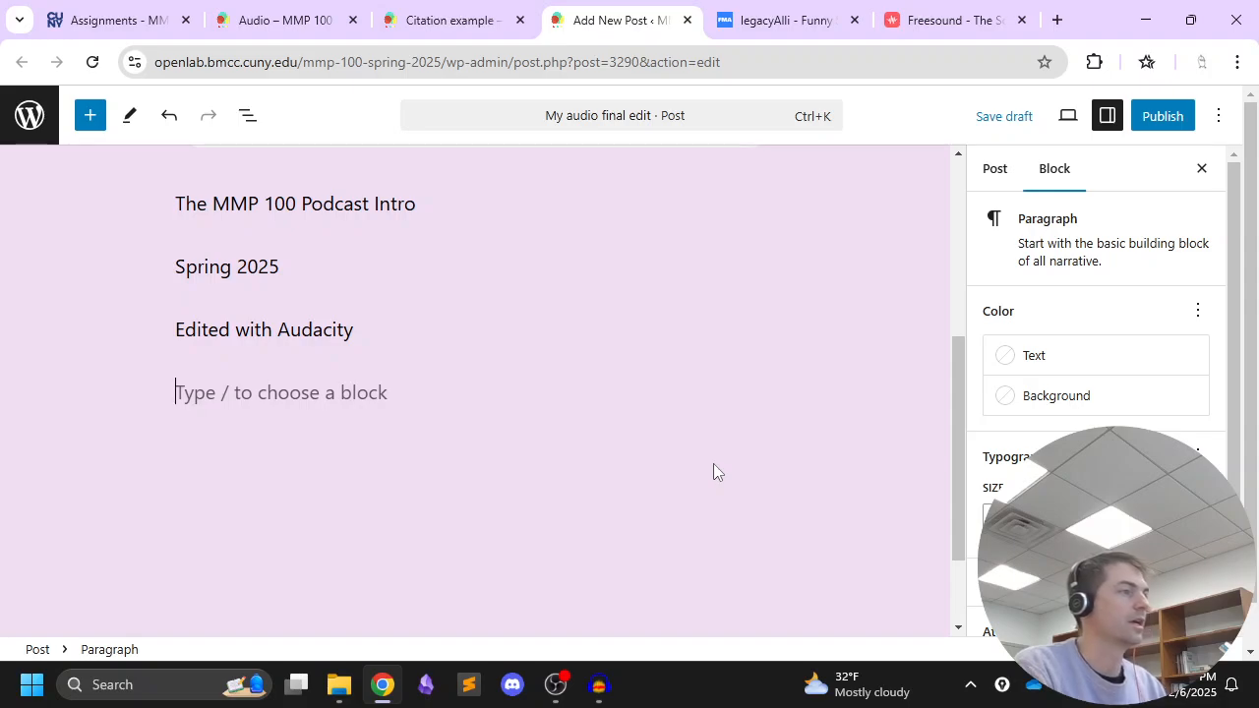
# Begin the project statement in a new paragraph with "I used Audacity to edit a sample intro for my podcast."
pyautogui.write('I used auda')
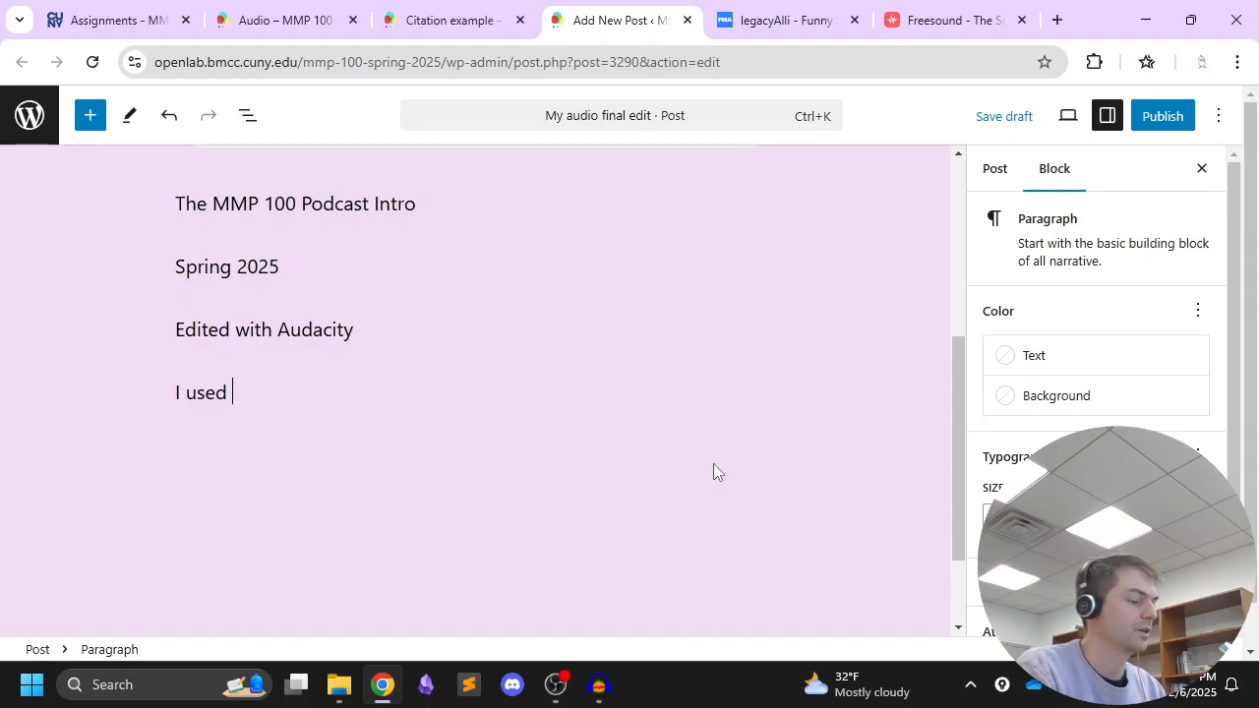
pyautogui.press('BackSpace')
pyautogui.press('BackSpace')
pyautogui.press('BackSpace')
pyautogui.press('BackSpace')
pyautogui.write('Auda')
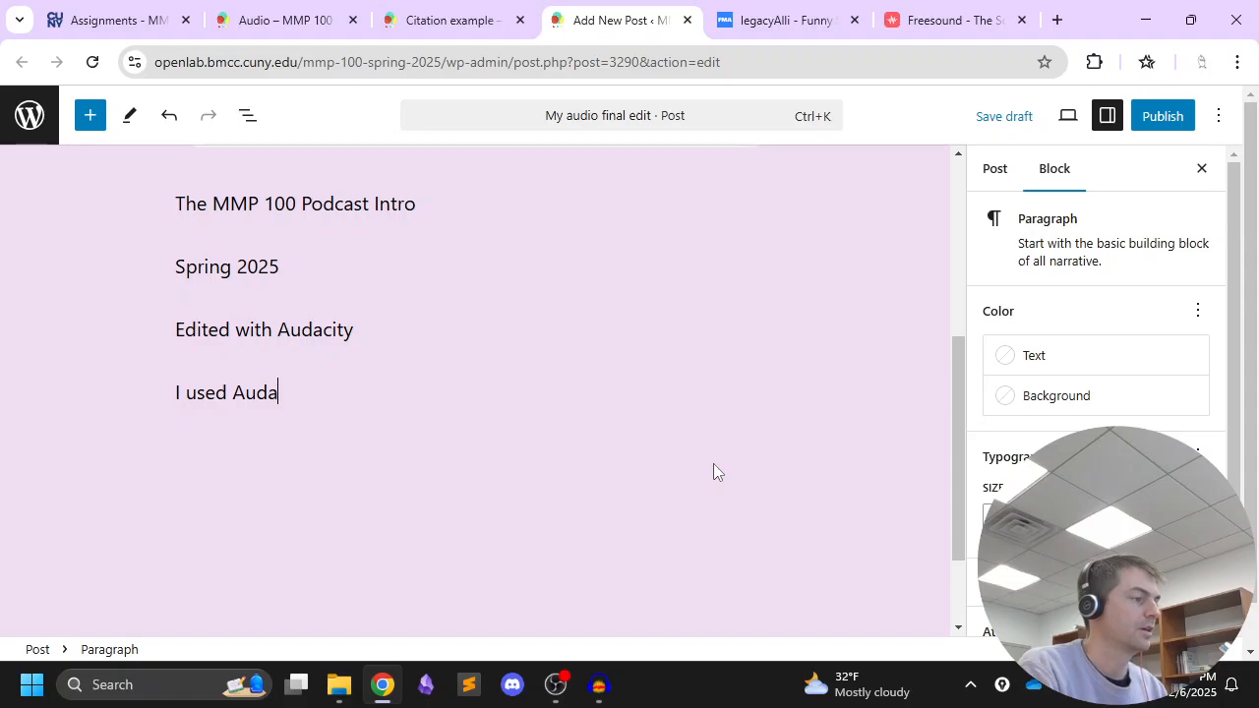
pyautogui.write('city to edit a s')
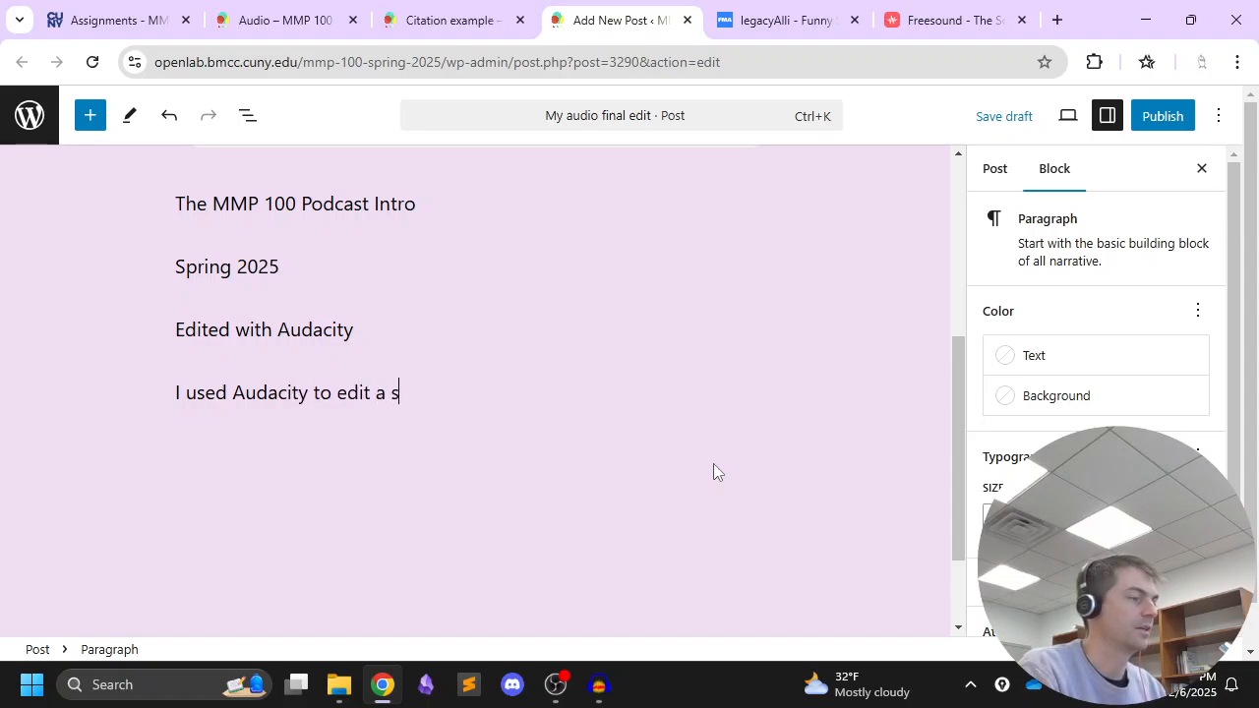
pyautogui.write('map')
pyautogui.press('BackSpace')
pyautogui.press('BackSpace')
pyautogui.press('BackSpace')
pyautogui.write('intr')
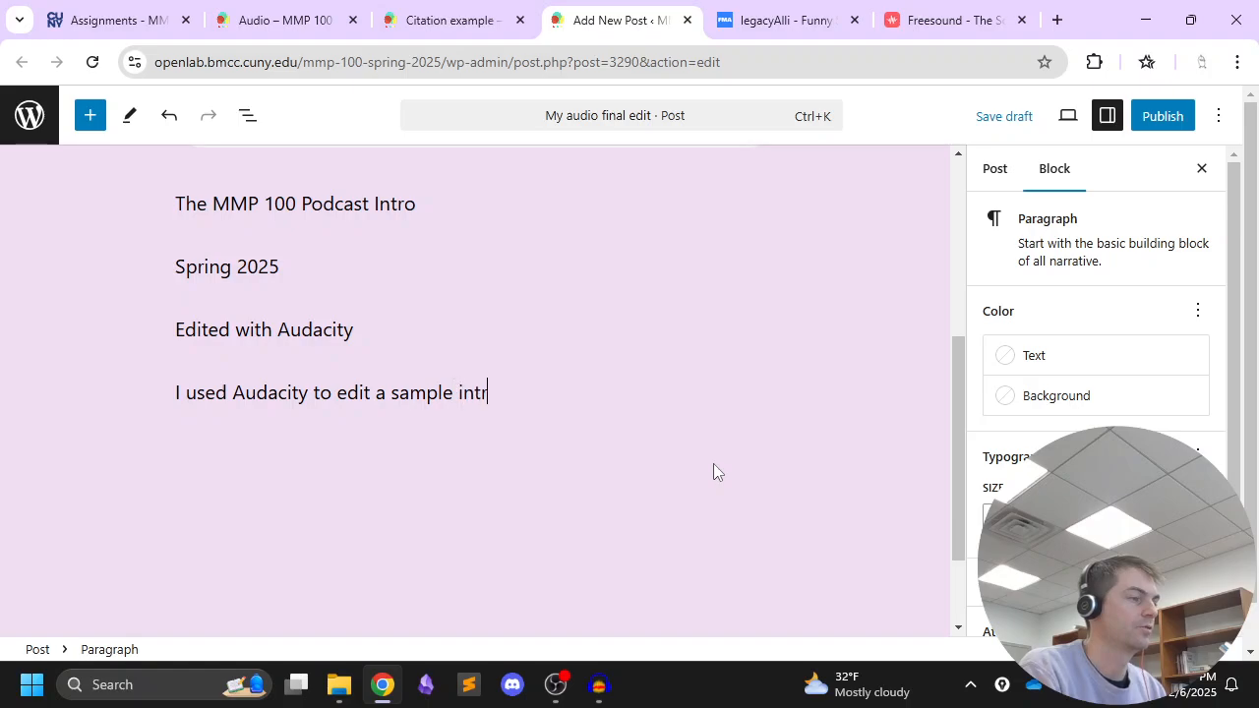
pyautogui.write('o for my podcast. I used ')
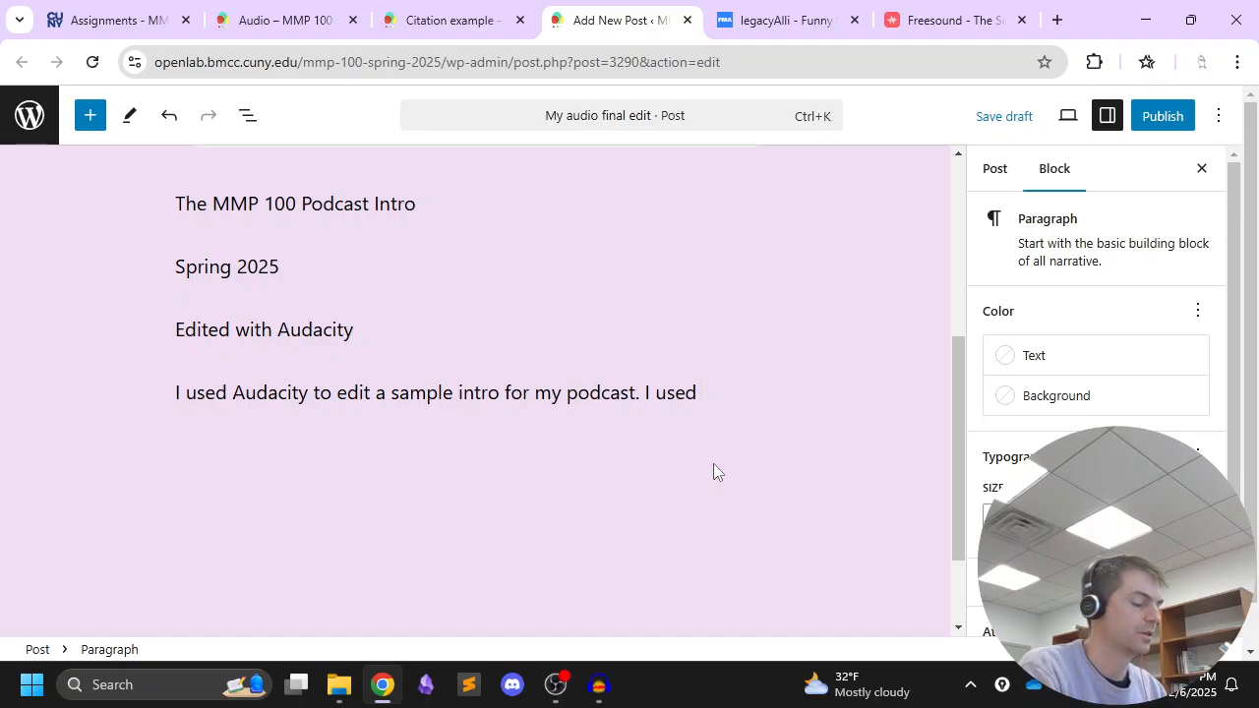
pyautogui.write('the noise ga')
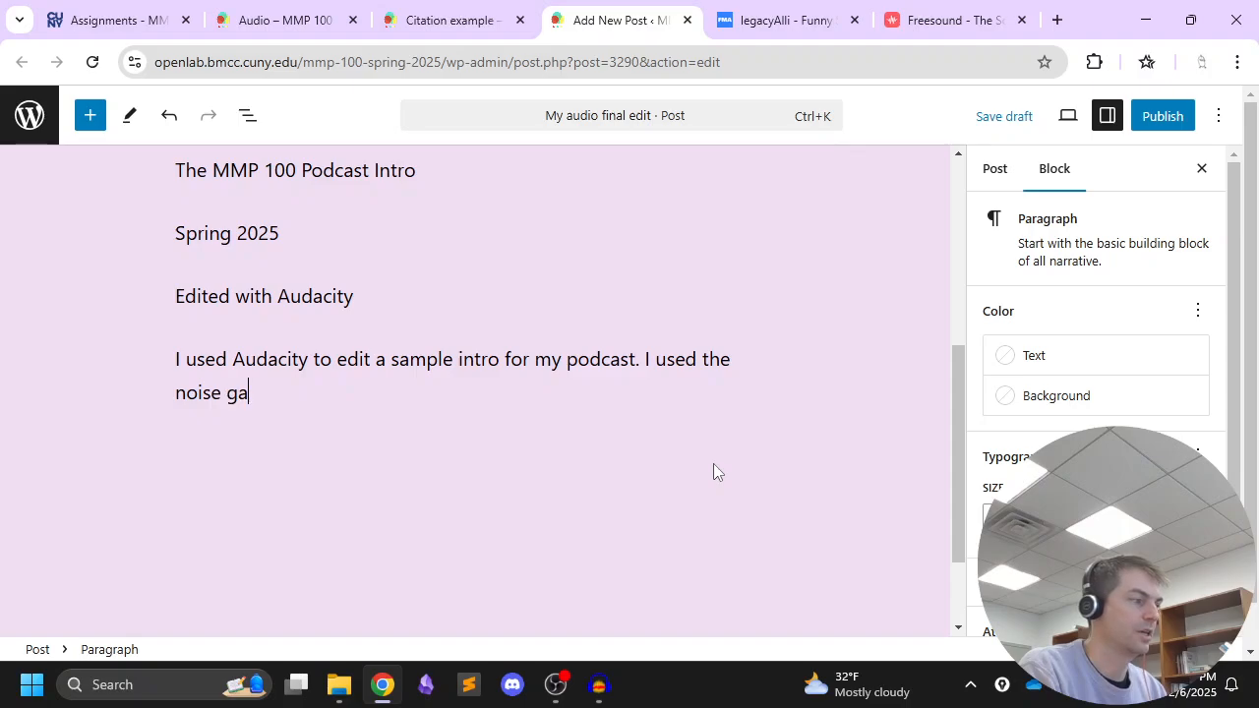
pyautogui.write('te and EQ ')
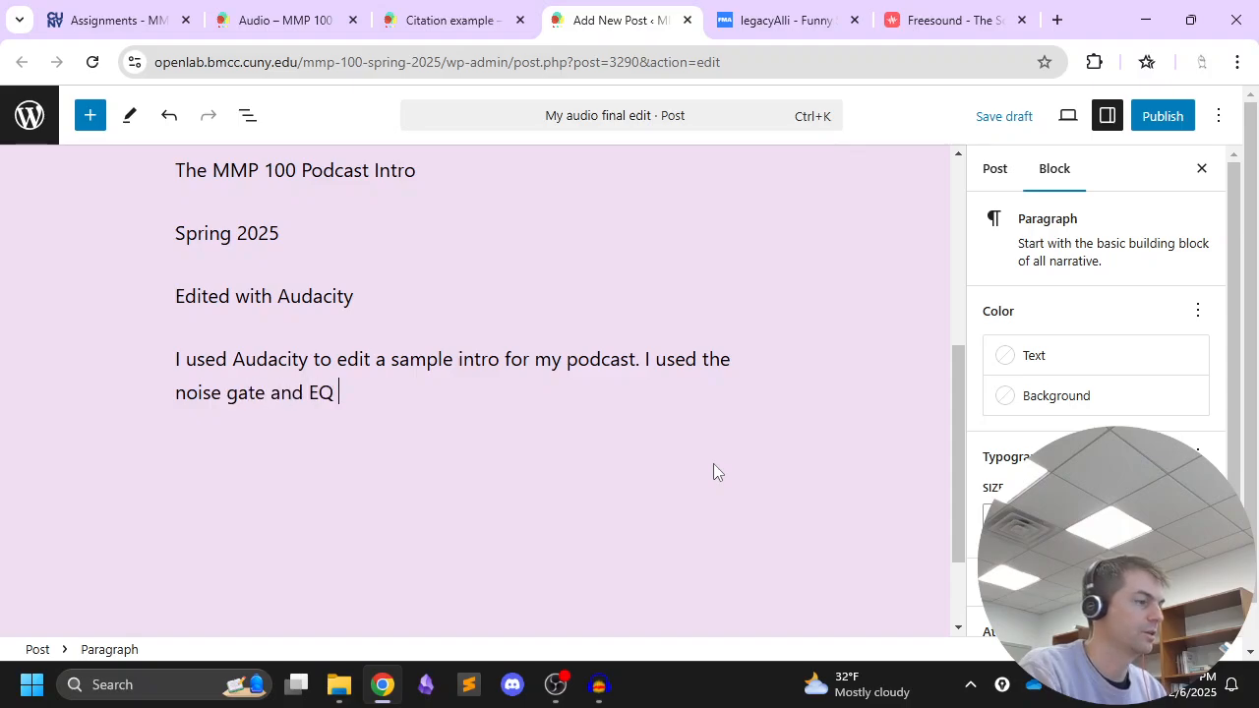
pyautogui.write('to clean up the audi')
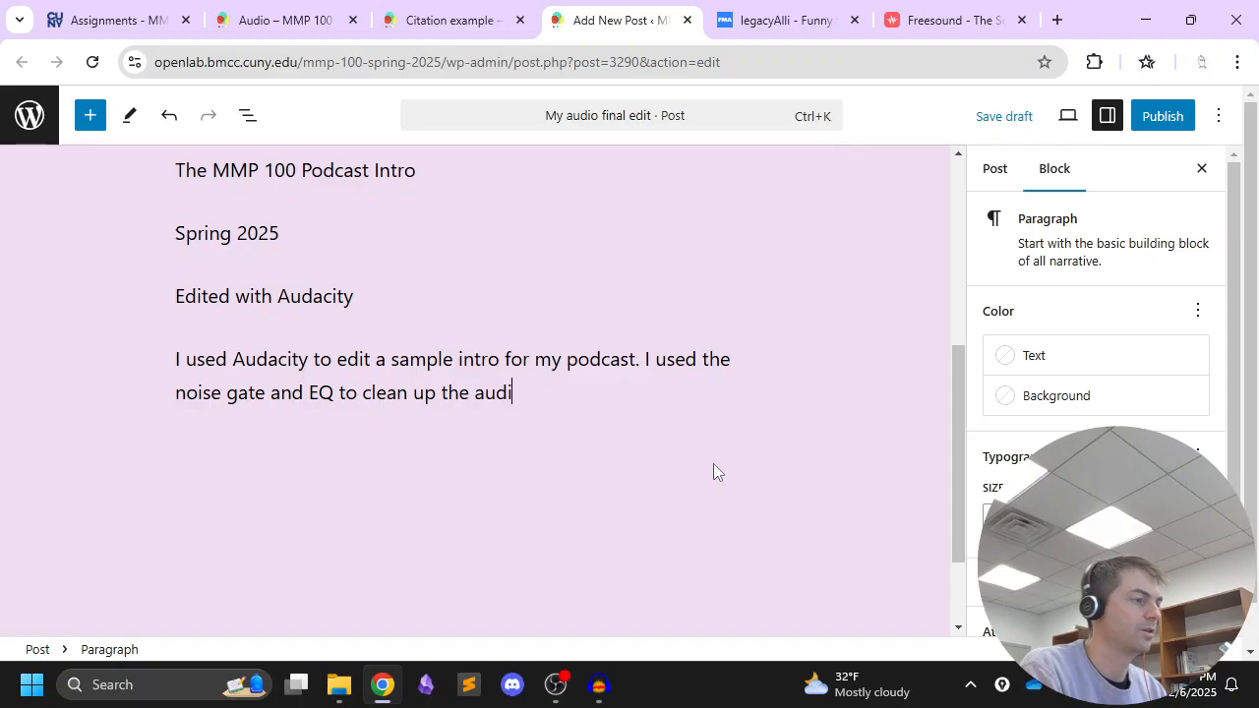
pyautogui.write('o recordi')
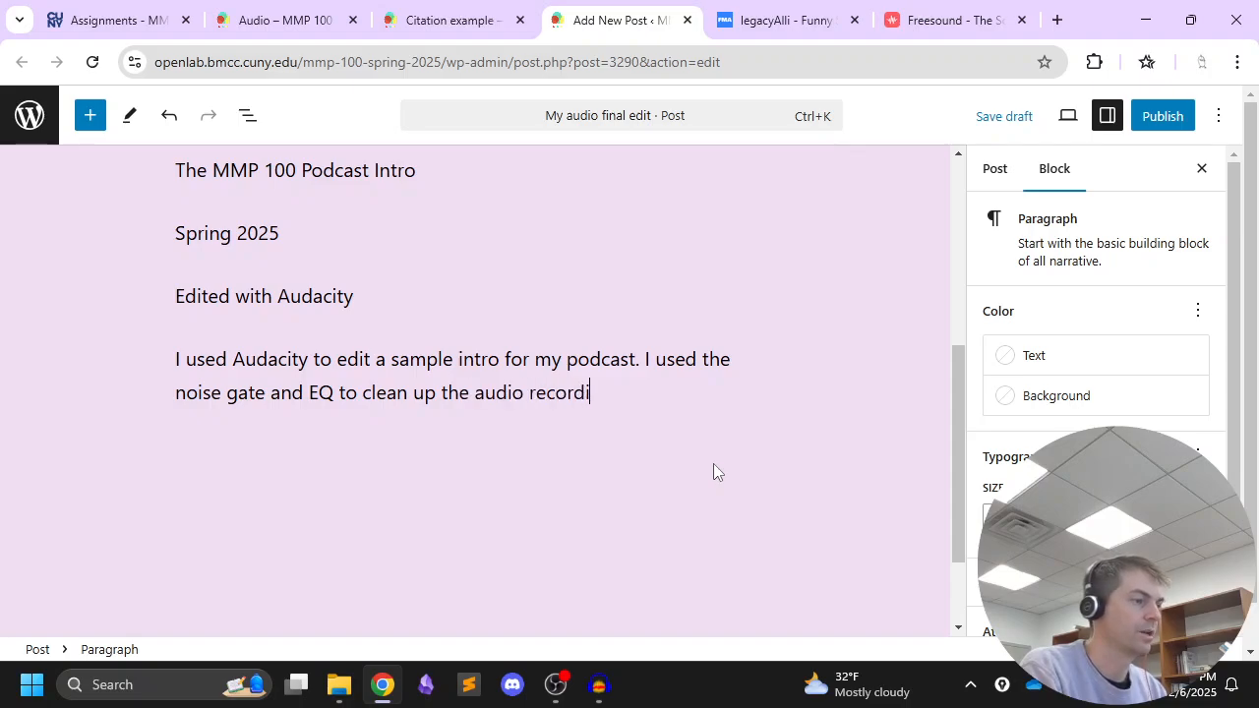
pyautogui.write('ng.')
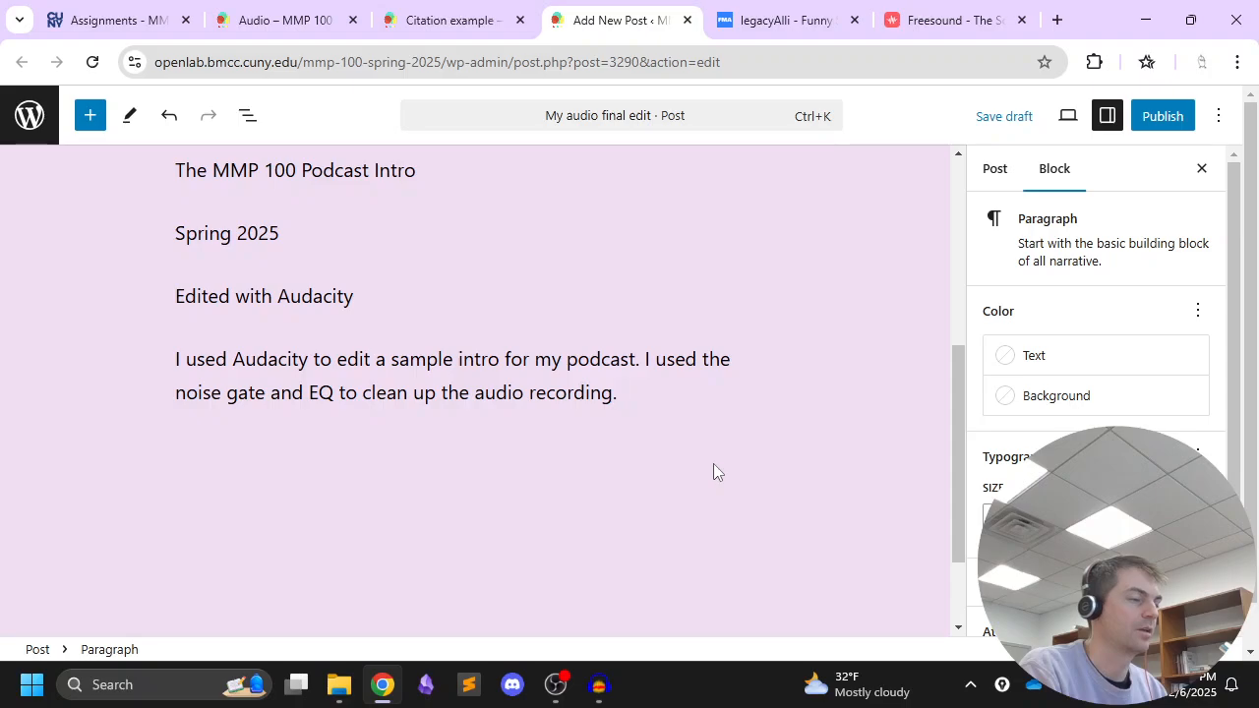
pyautogui.write(' I layered')
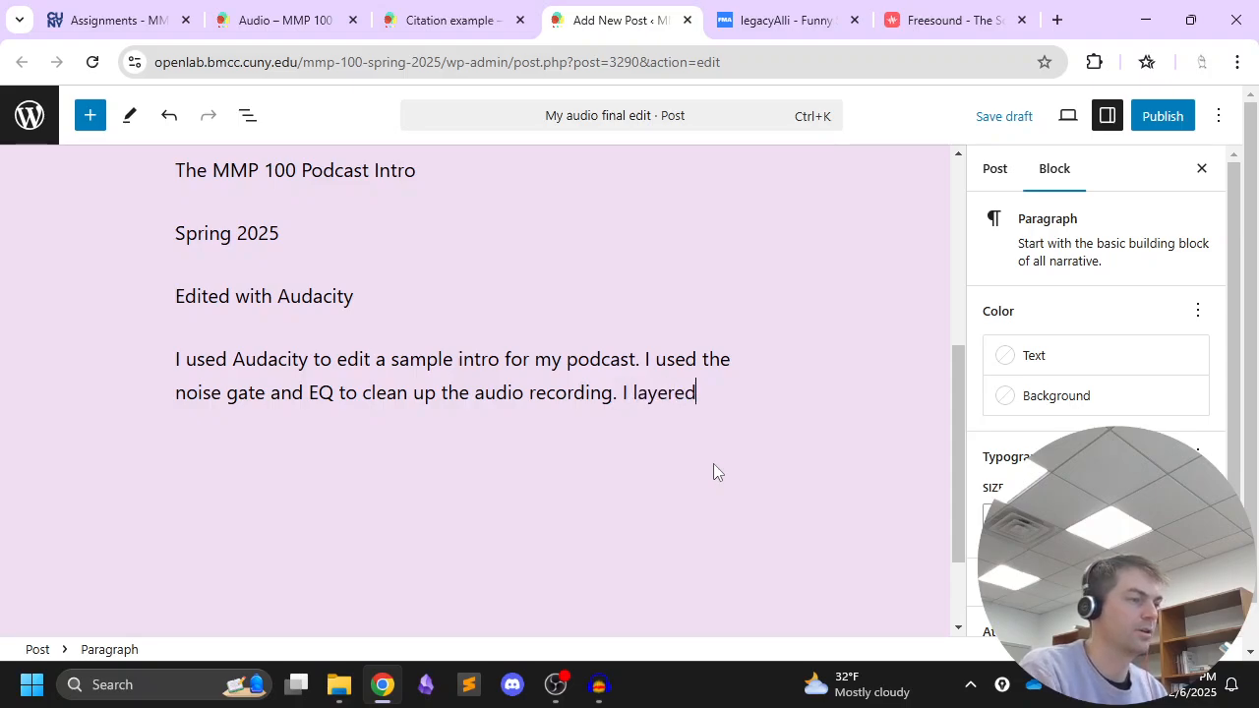
pyautogui.write(' in some backgrou')
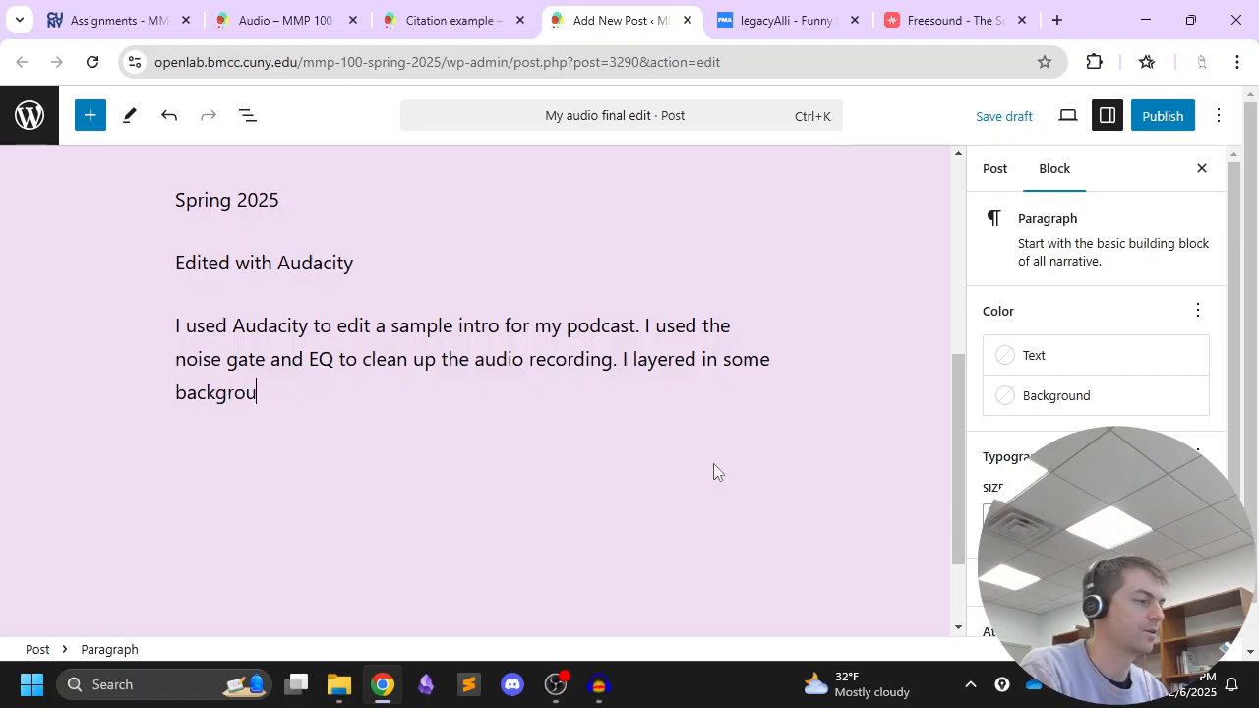
pyautogui.write('nd music and a m')
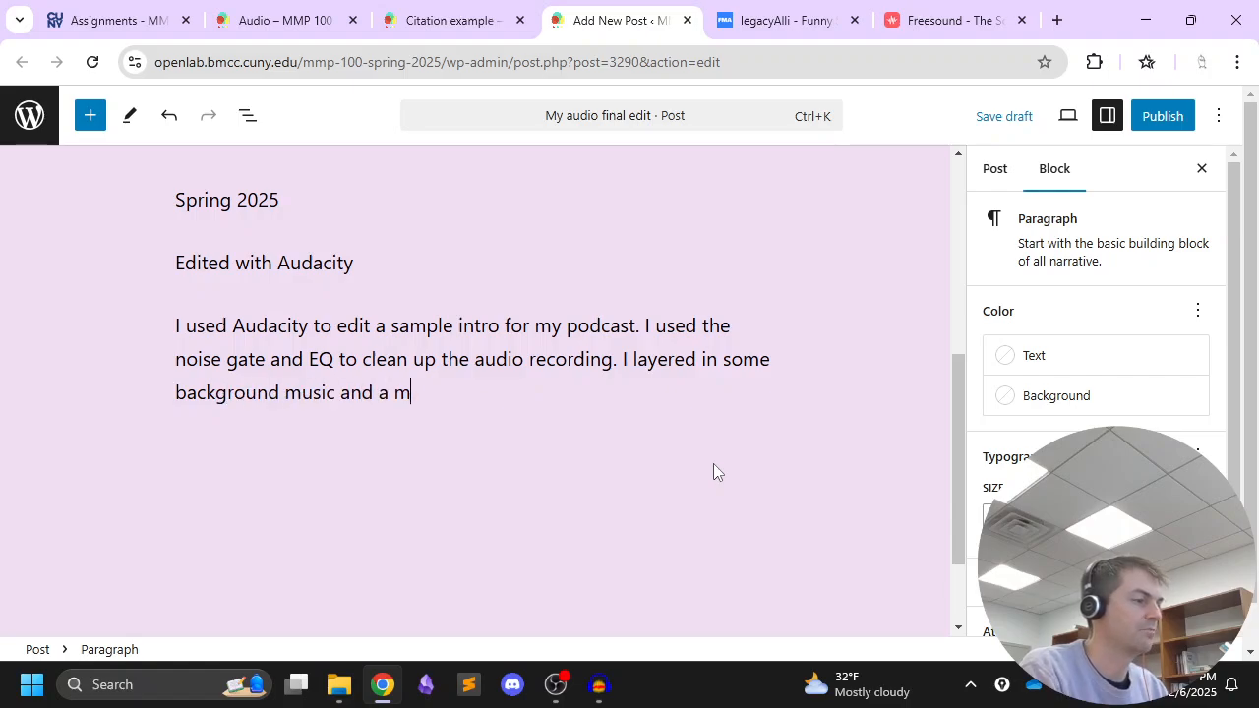
pyautogui.write('odem sound ')
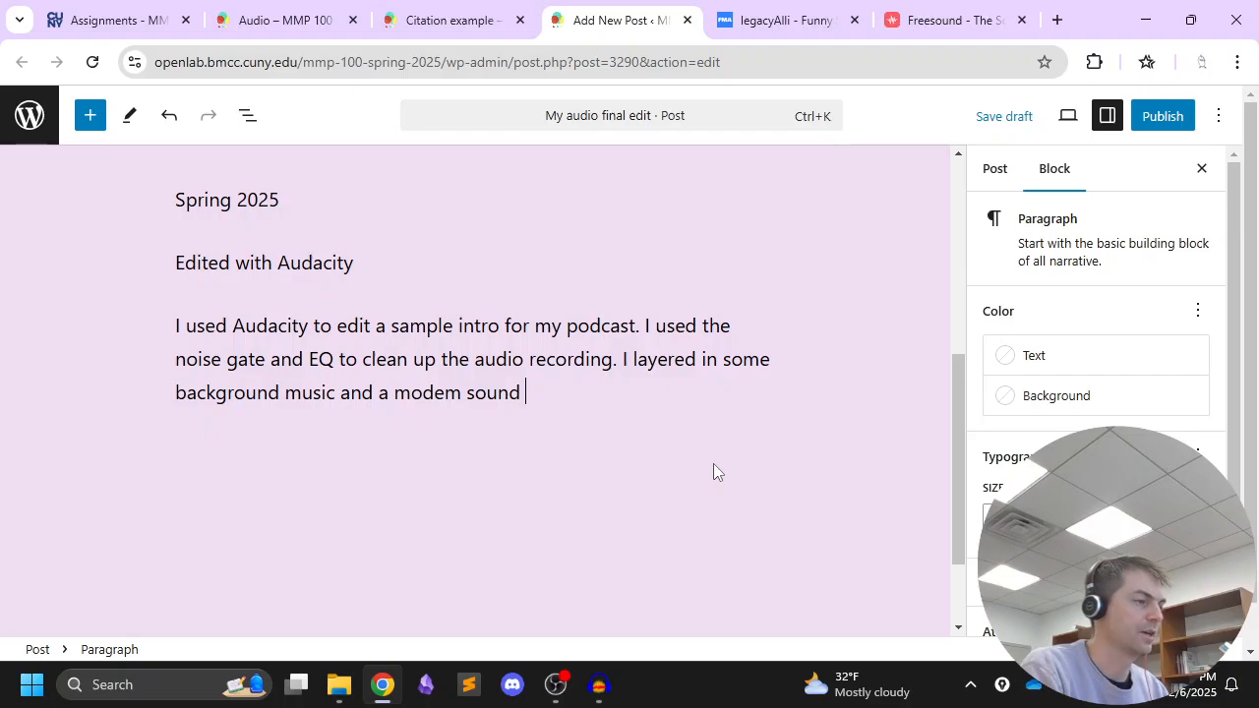
pyautogui.write('di')
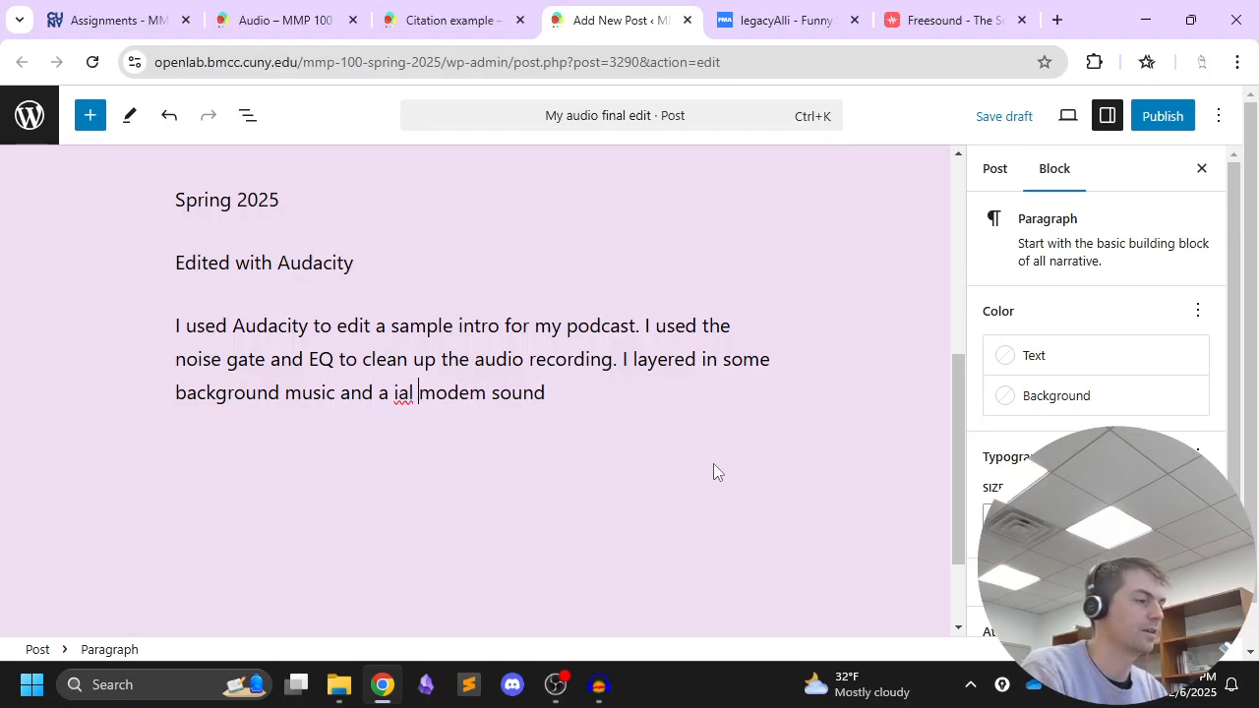
pyautogui.write('al up')
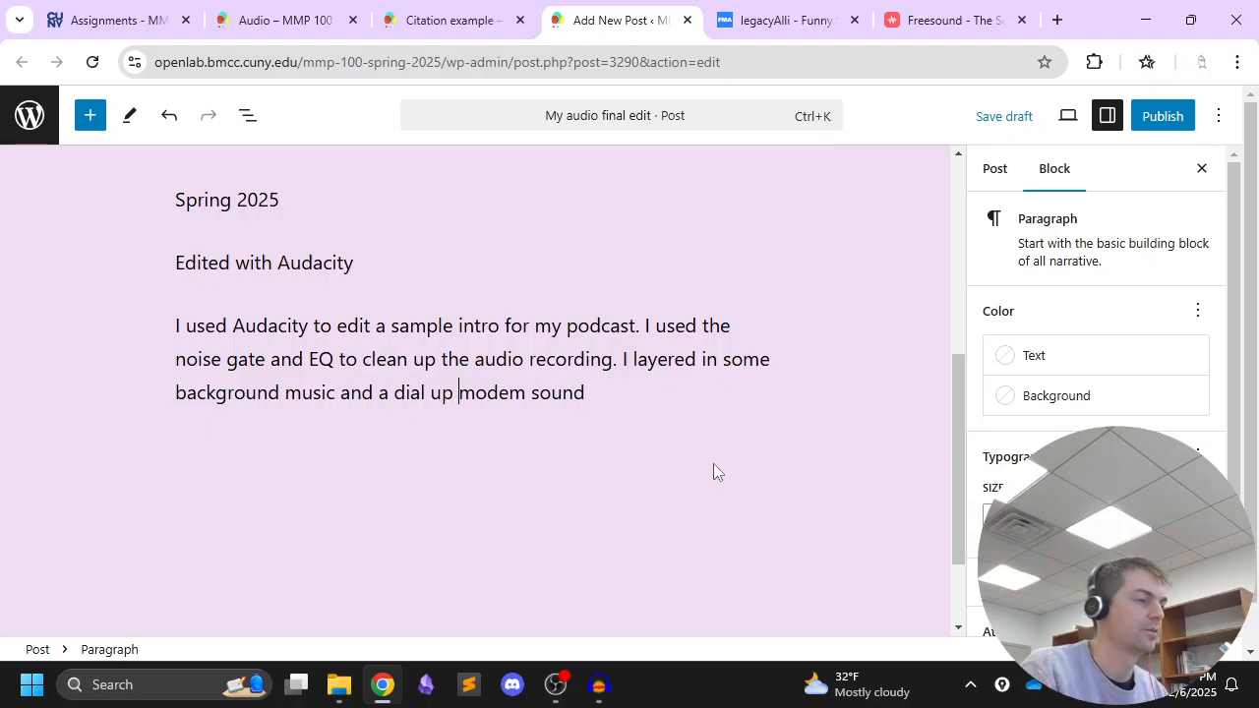
# Finish the statement with "I layered in some background music and a dial up modem sound effect."
pyautogui.press('End')
pyautogui.write('effect.')
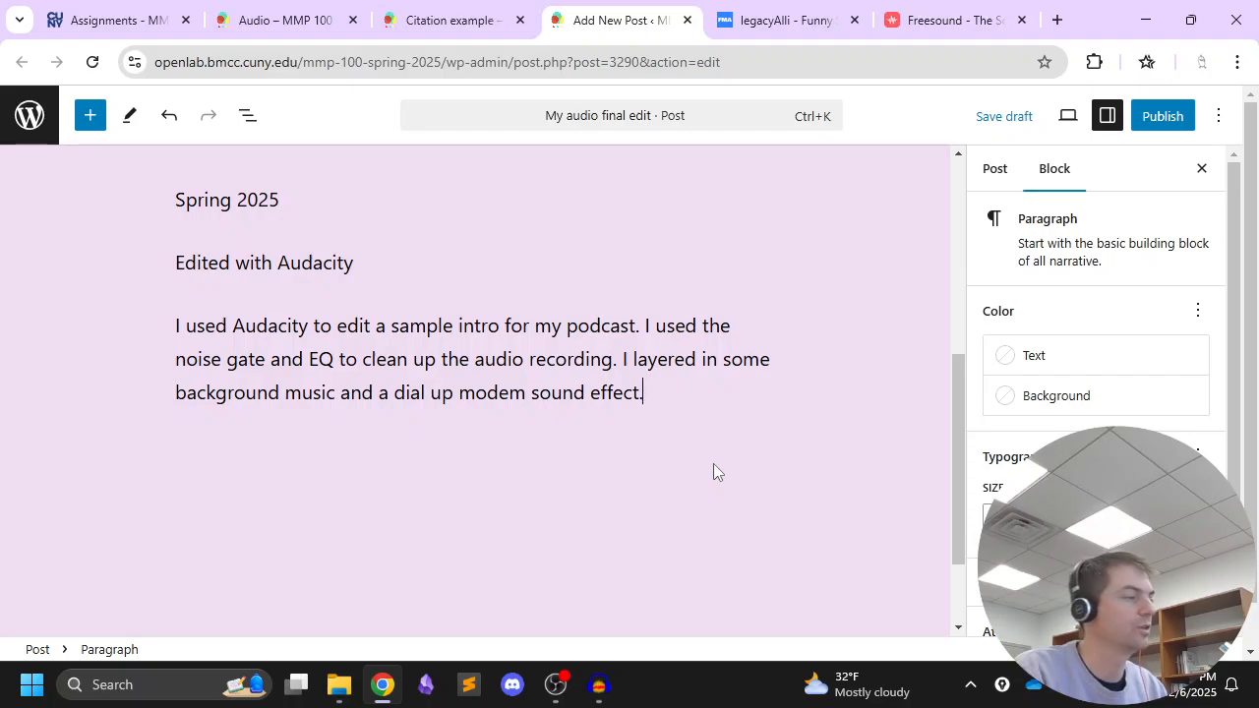
# Add the line "Sounds used:" below the project statement, followed by an empty paragraph
pyautogui.press('Return')
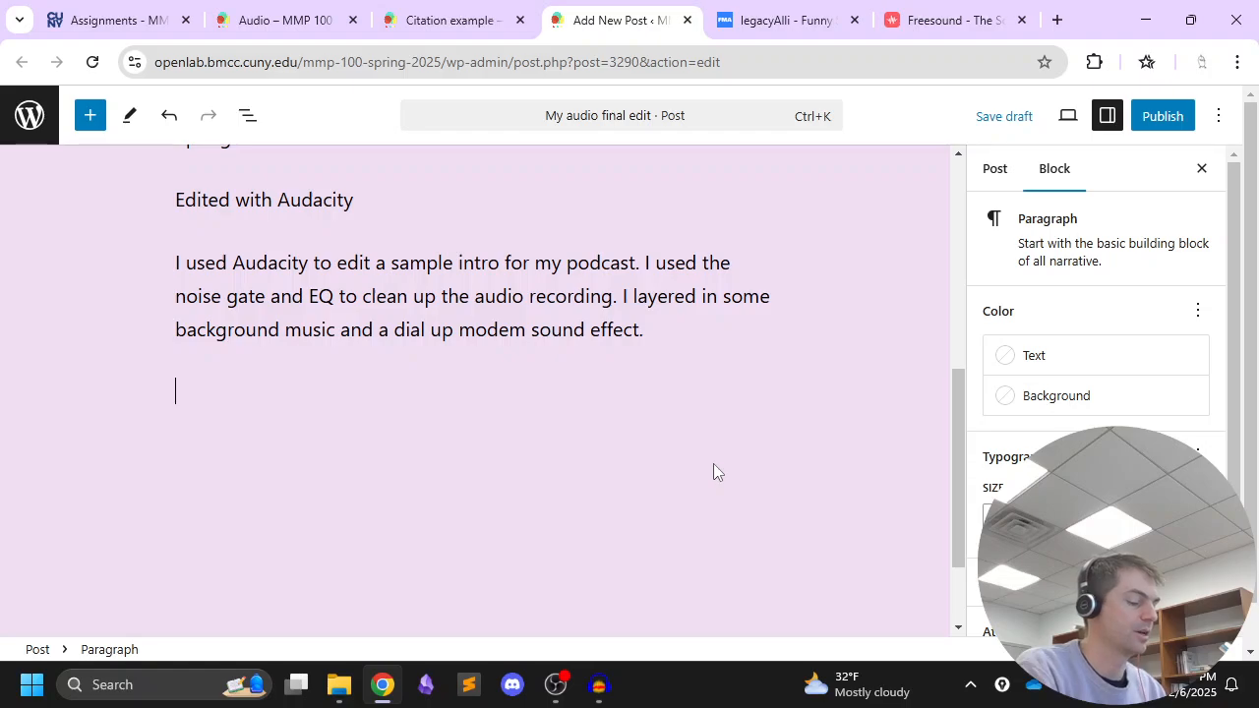
pyautogui.write('Sounds used:')
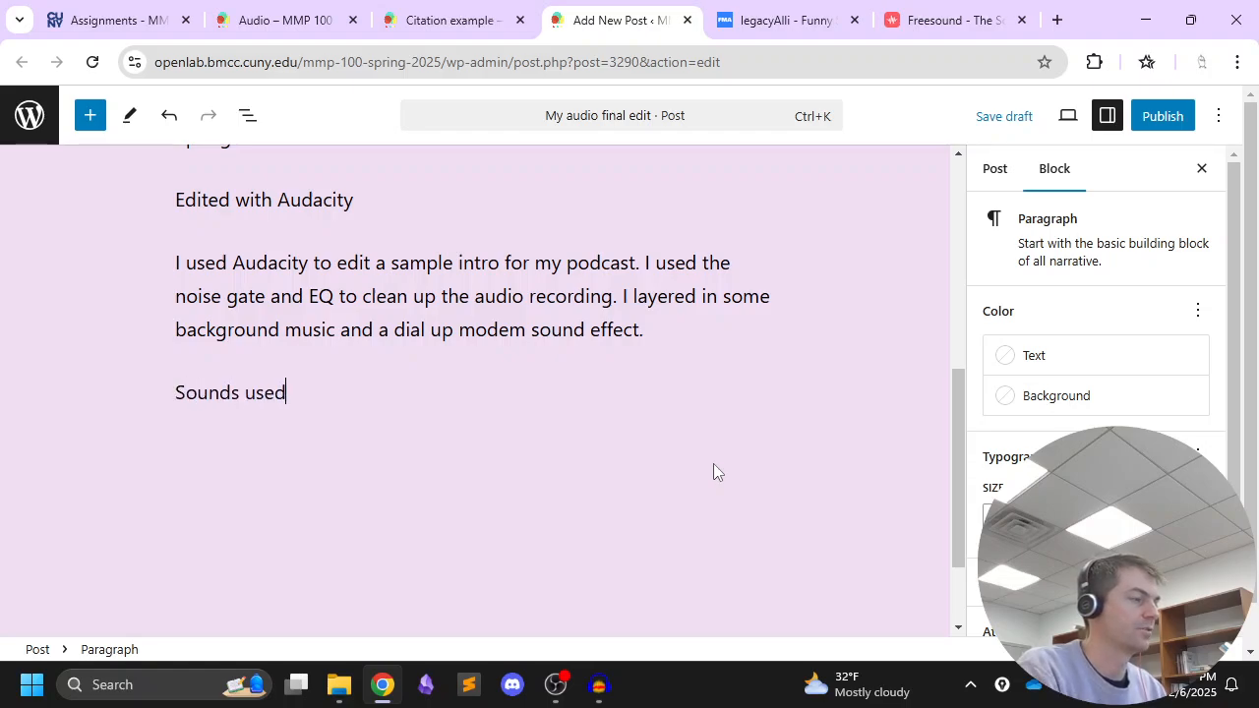
pyautogui.press('Return')
# Review the order of title, author, license, source and date in the example audio citation on the citation example page
pyautogui.click(433, 20)
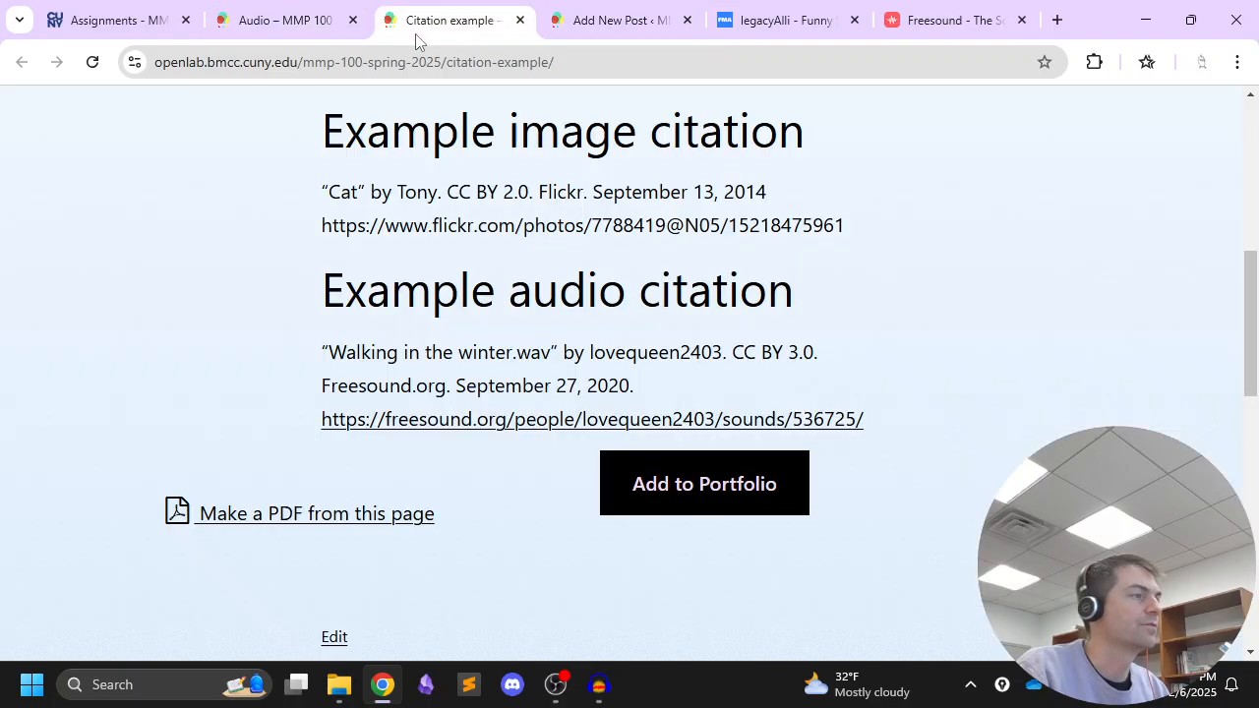
pyautogui.moveTo(331, 351); pyautogui.dragTo(804, 357)
pyautogui.moveTo(329, 387); pyautogui.dragTo(643, 383)
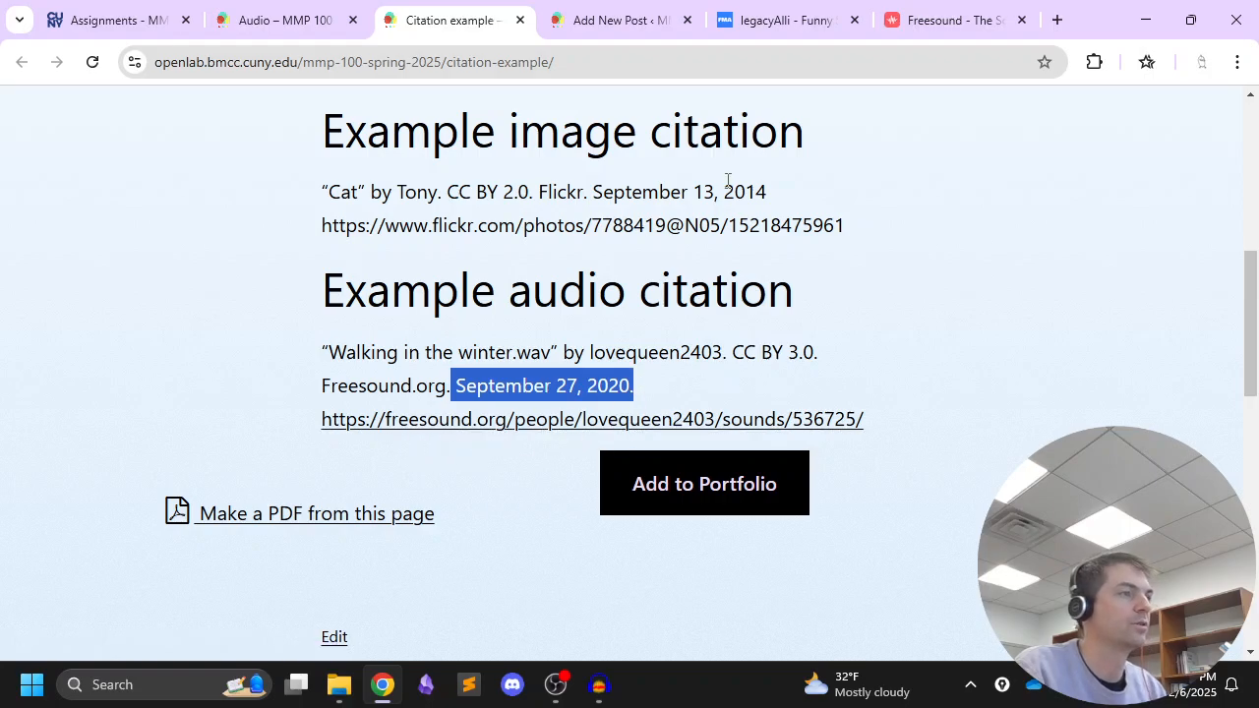
# Start the first citation under "Sounds used:" with the track title from Free Music Archive, as unformatted text in quotation marks: "Funny Stuff - RF,"
pyautogui.click(621, 24)
pyautogui.click(760, 24)
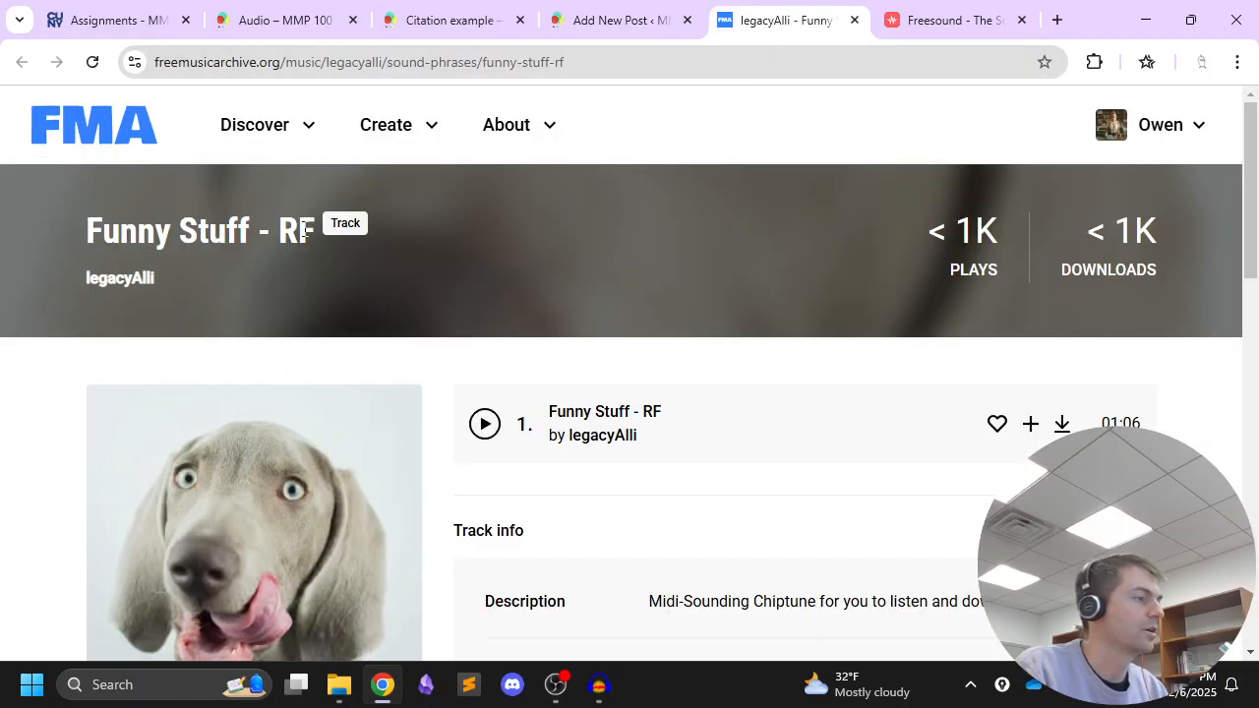
pyautogui.moveTo(315, 239); pyautogui.dragTo(67, 252)
pyautogui.hotkey('ctrl', 'c')
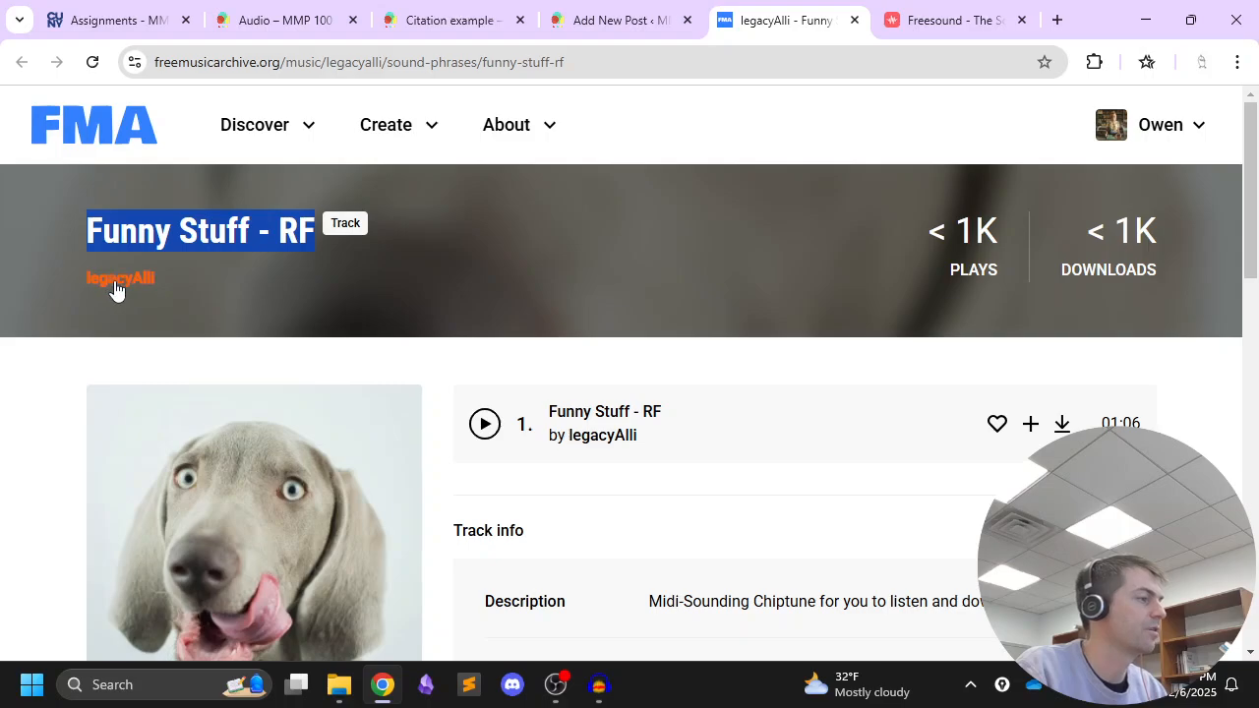
pyautogui.click(620, 23)
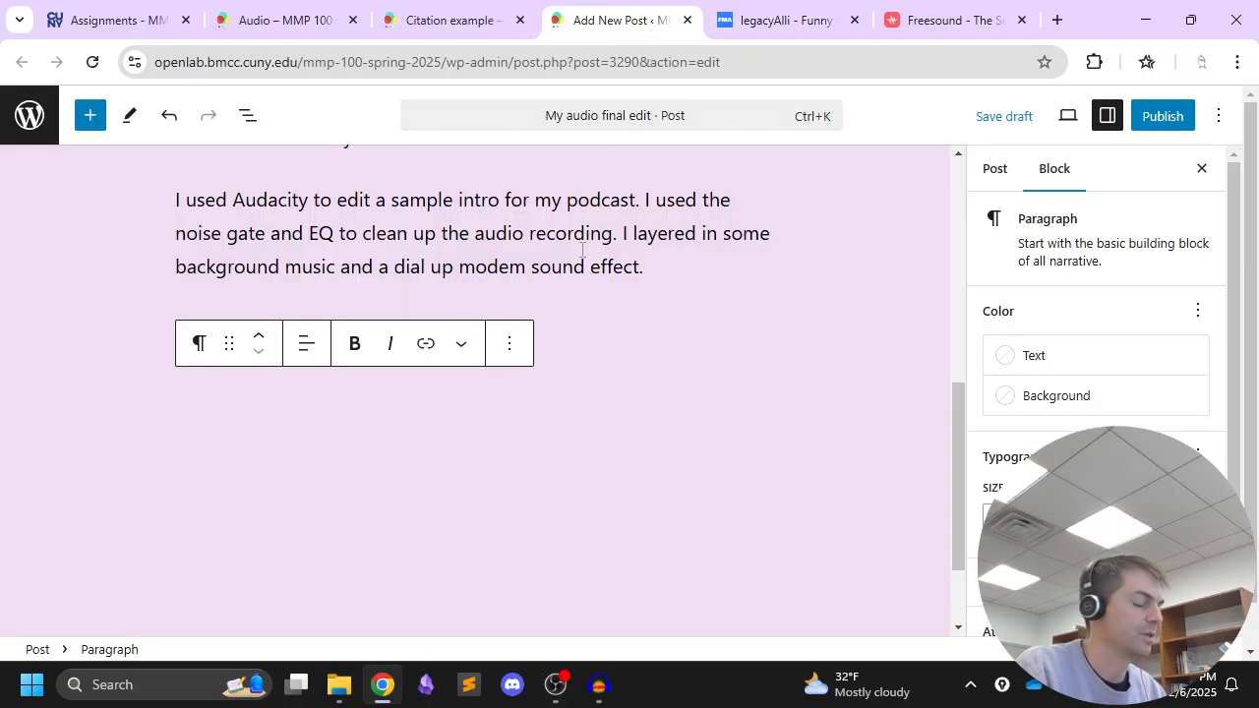
pyautogui.write('"')
pyautogui.hotkey('ctrl', 'v')
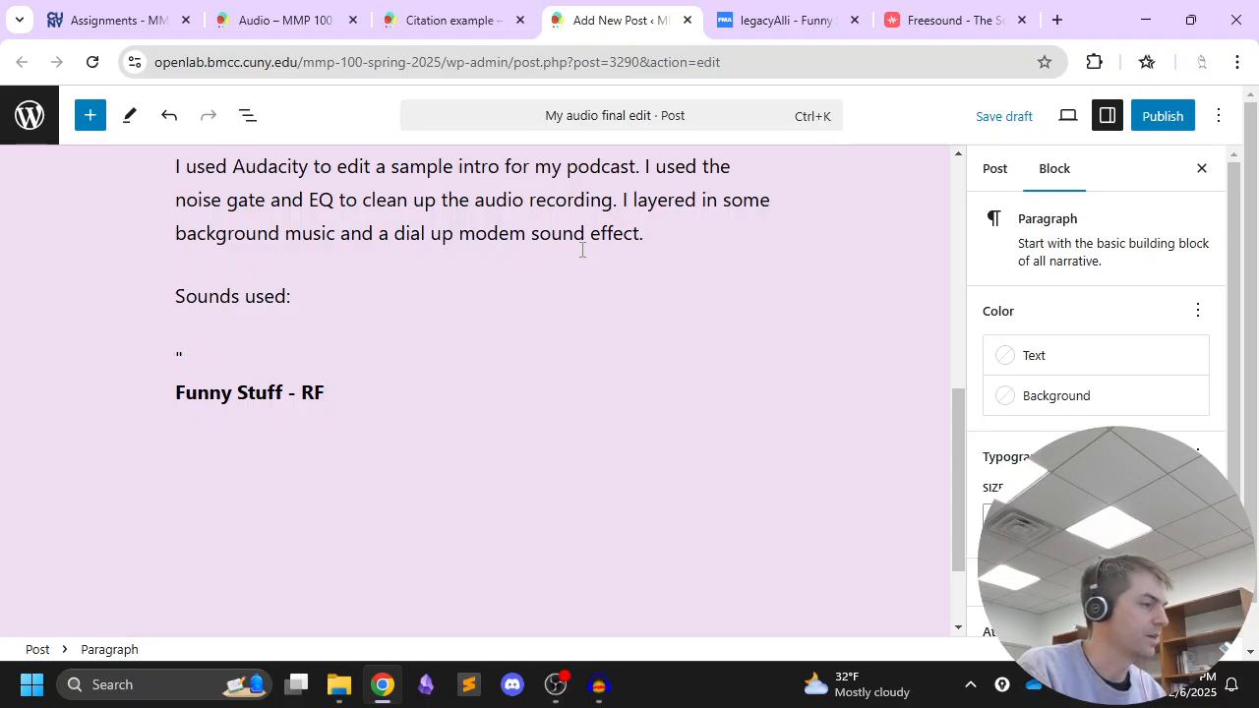
pyautogui.hotkey('ctrl', 'z')
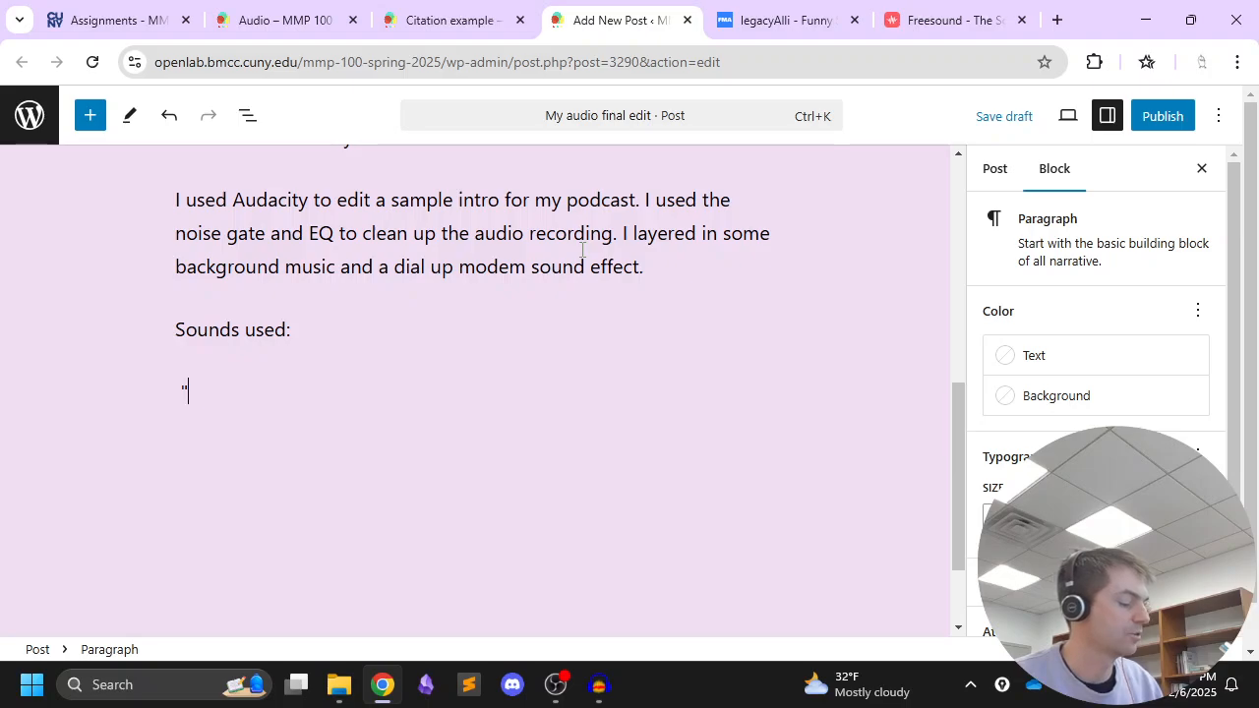
pyautogui.hotkey('ctrl', 'shift', 'v')
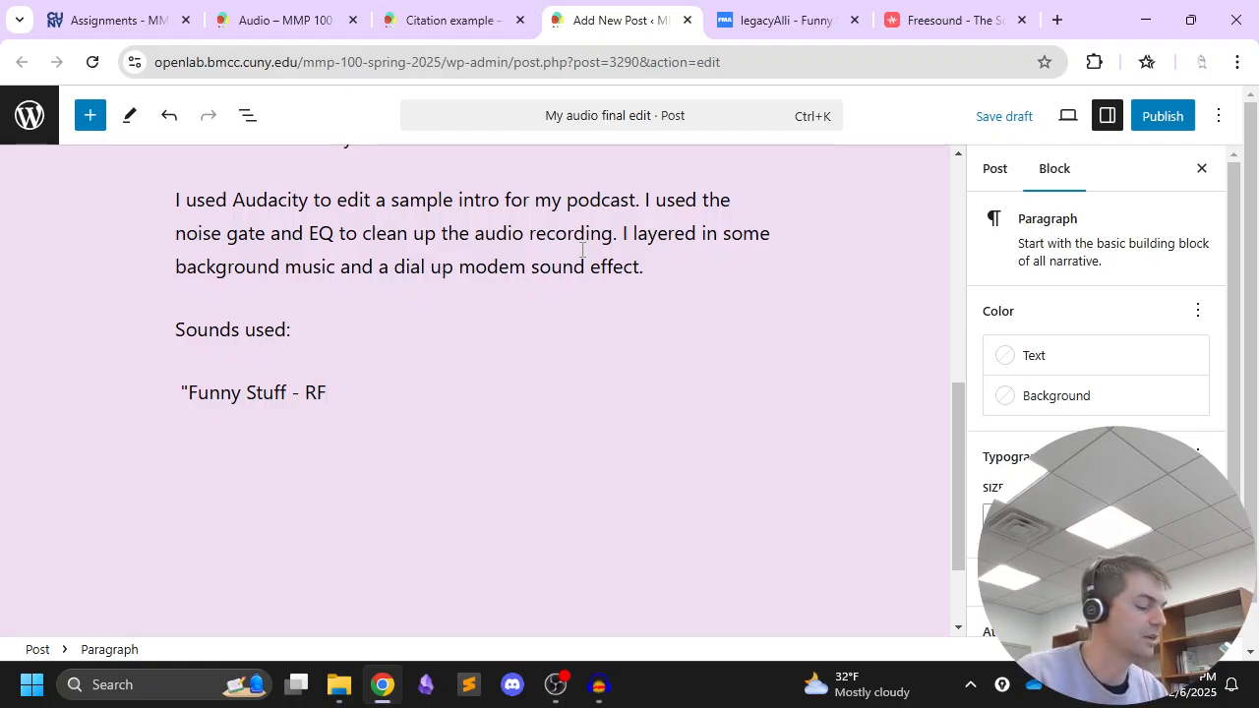
pyautogui.write(',"')
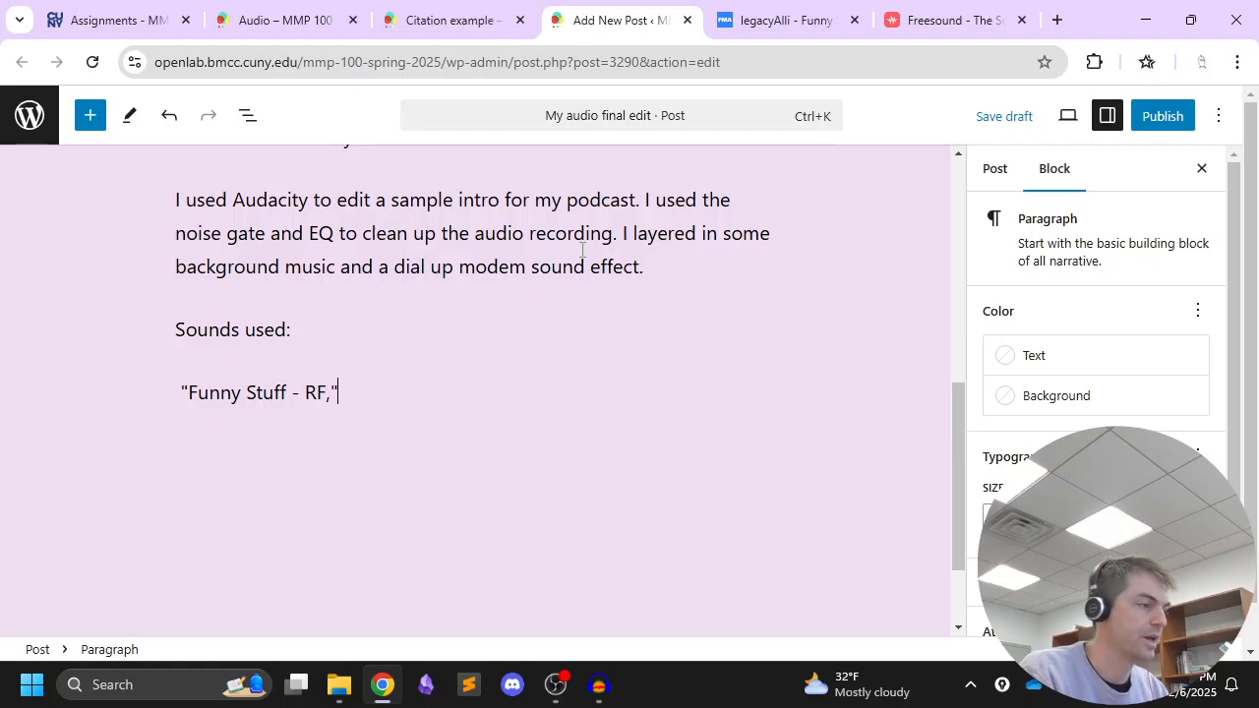
pyautogui.write(' by')
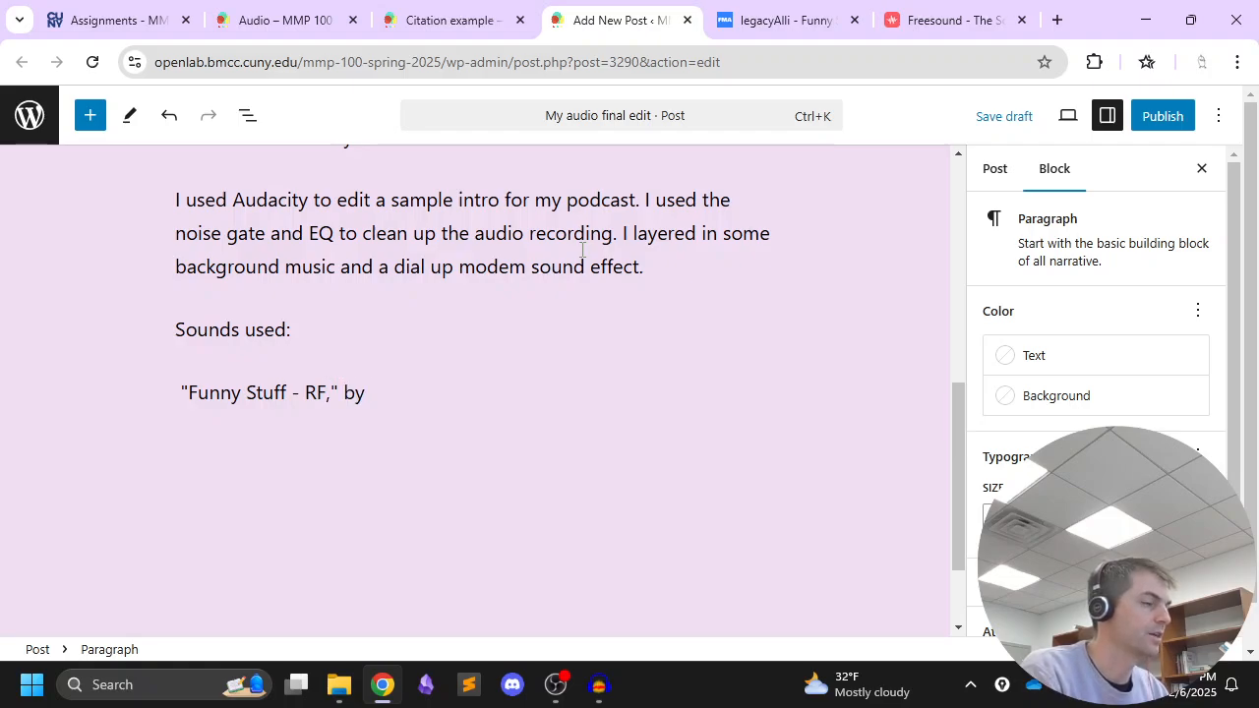
# Continue the citation with "by" and the artist's name copied from the track page, ending with a period
pyautogui.click(787, 20)
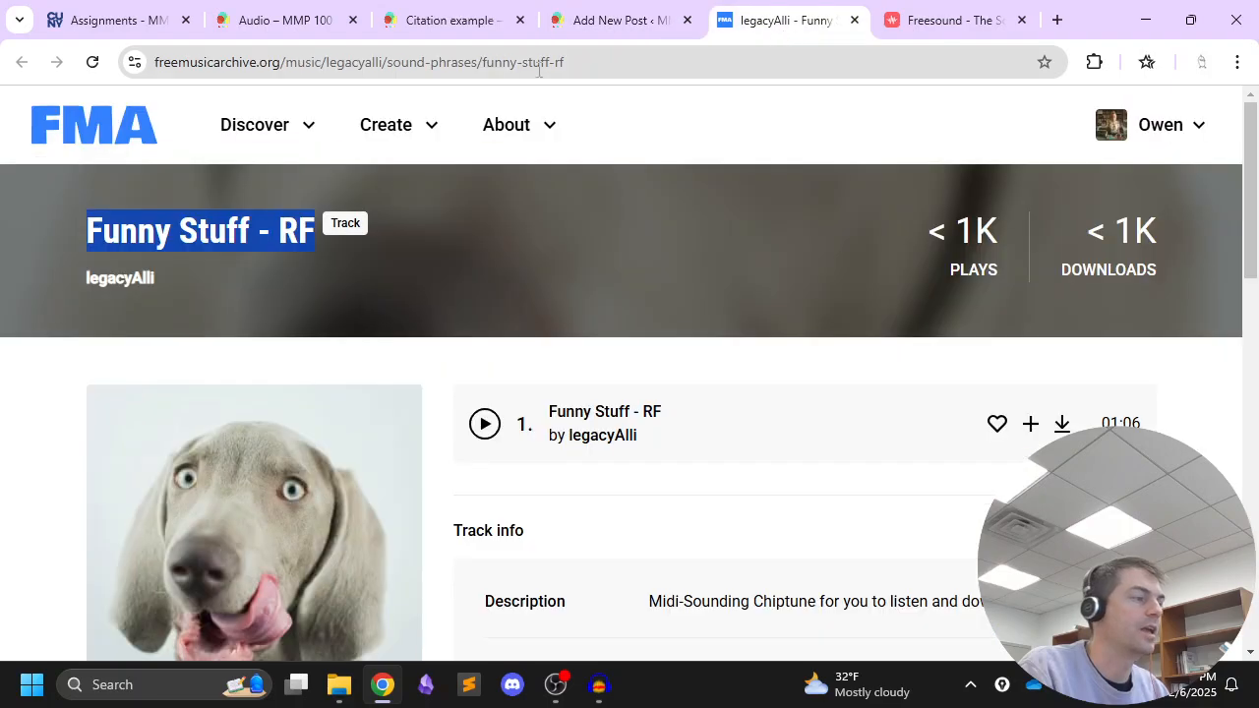
pyautogui.moveTo(187, 277); pyautogui.dragTo(88, 281)
pyautogui.hotkey('ctrl', 'c')
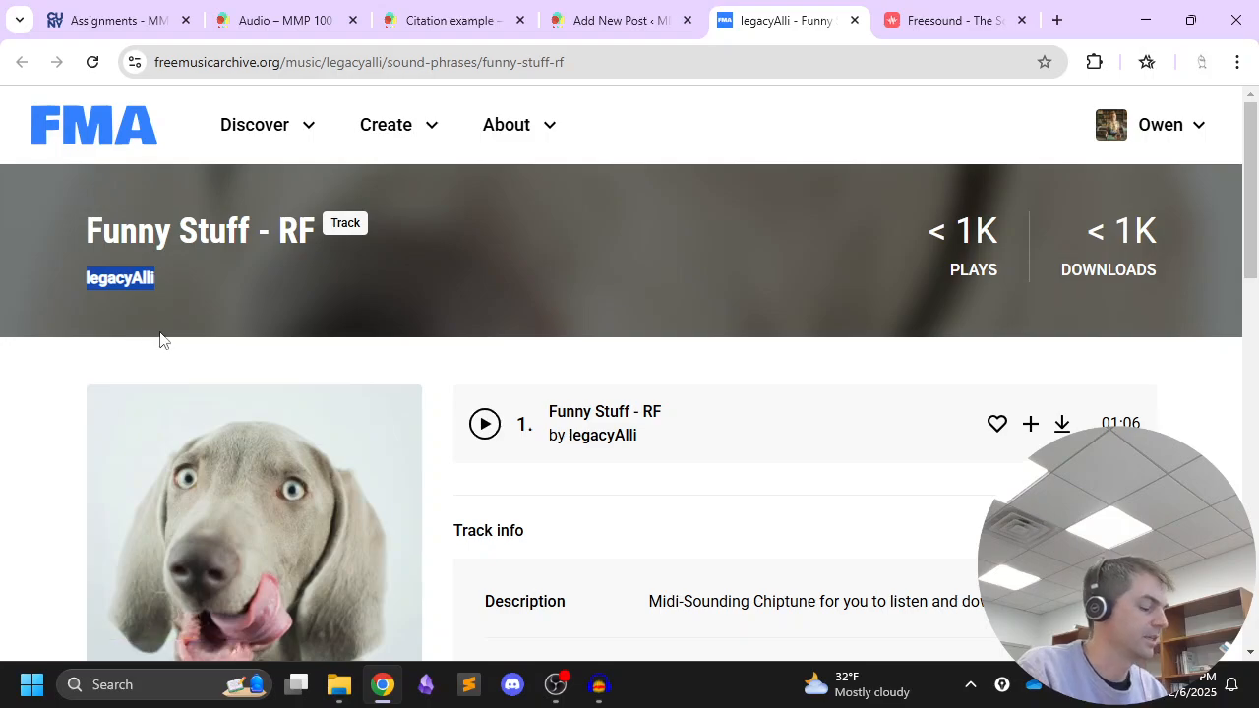
pyautogui.click(597, 22)
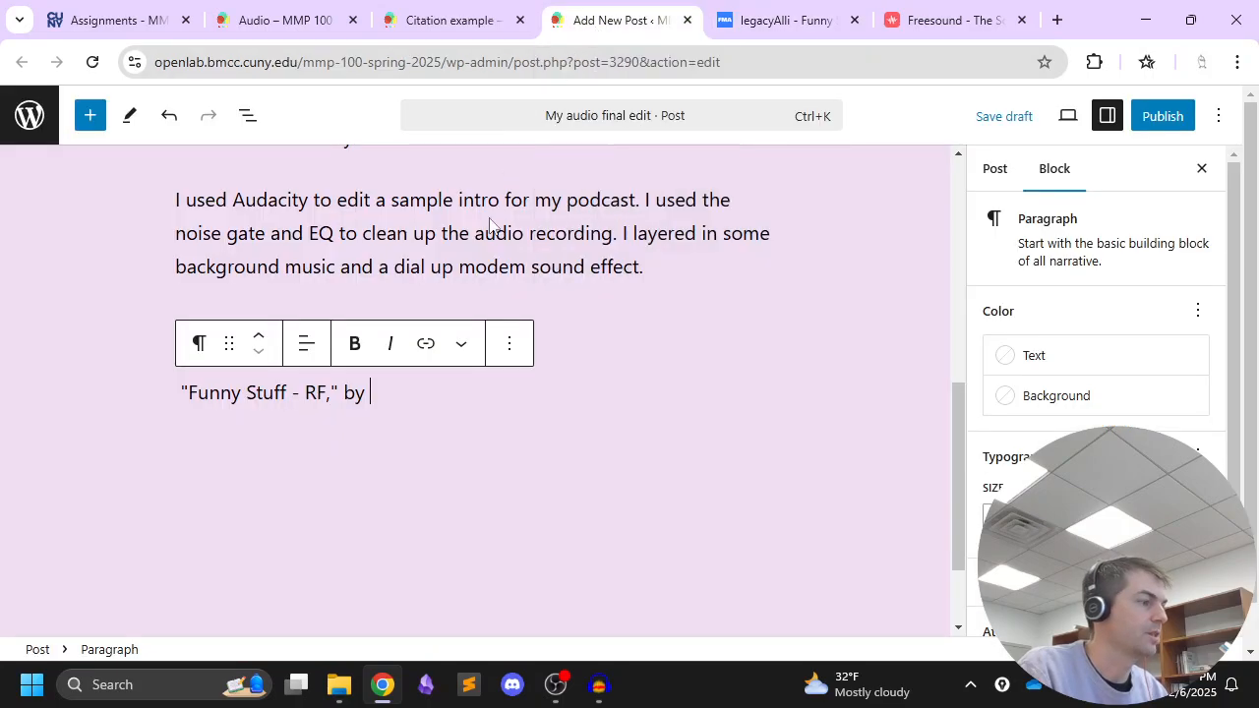
pyautogui.hotkey('ctrl', 'v')
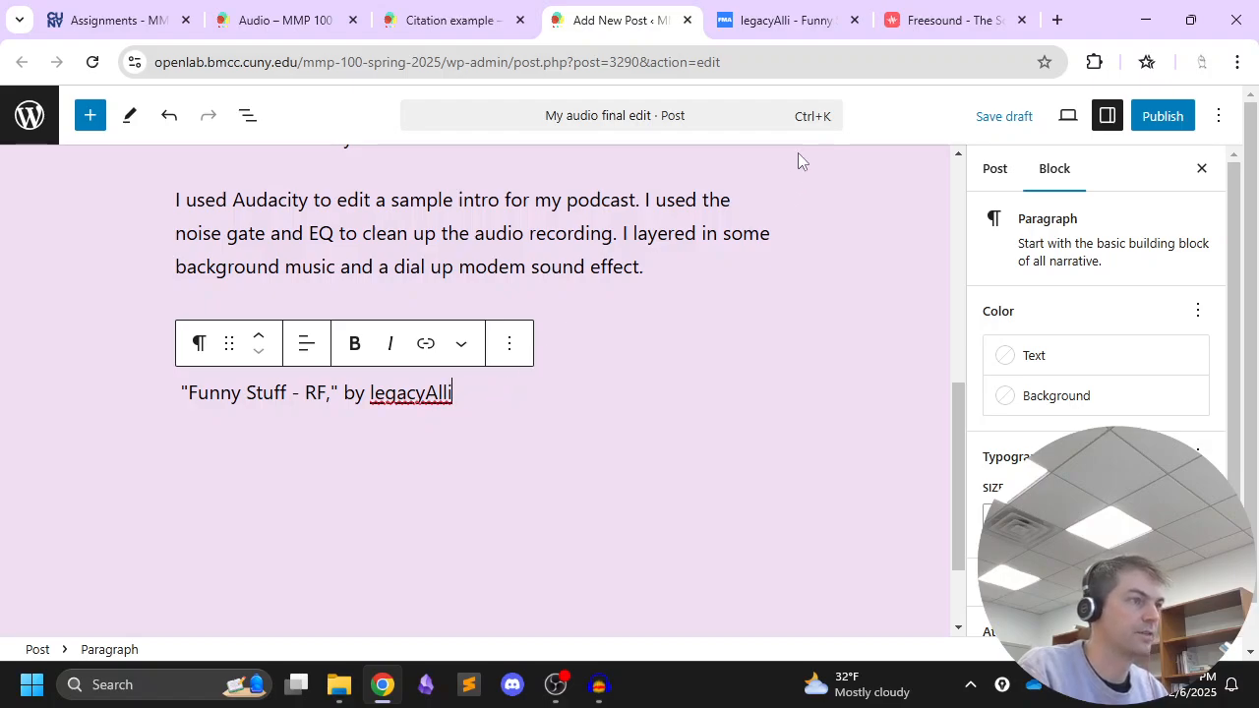
pyautogui.write('.')
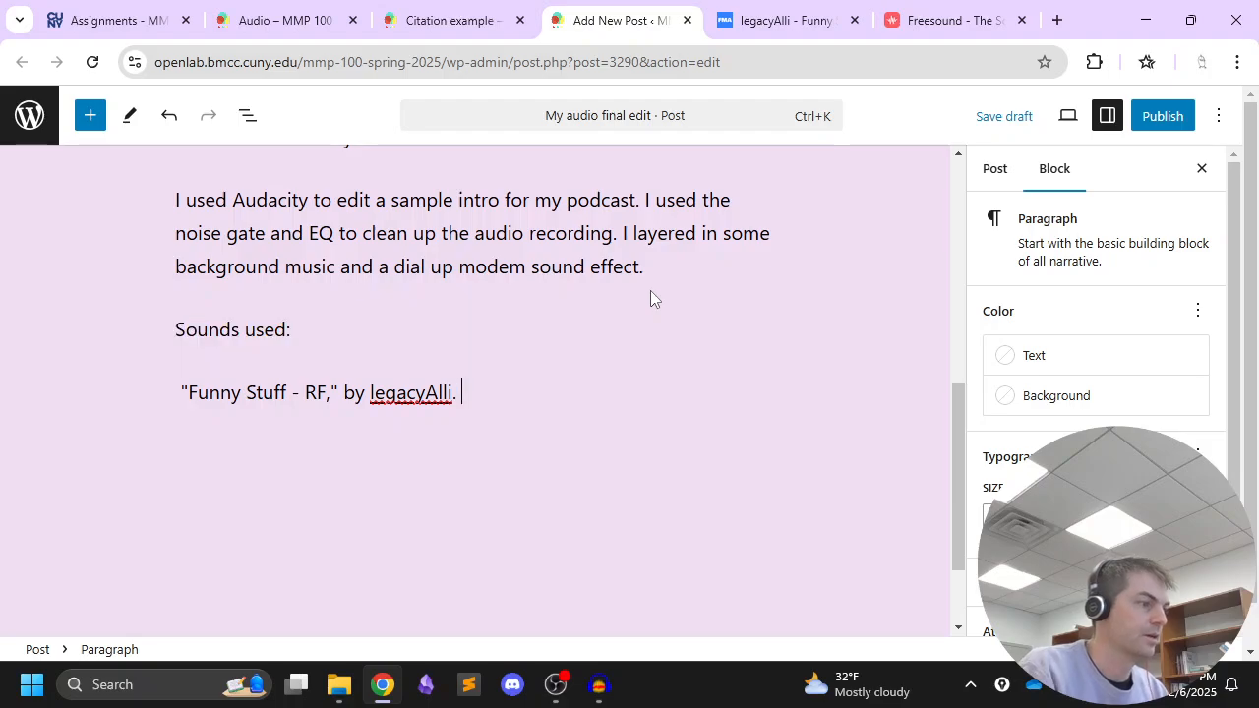
# Copy the linked license text "Attribution 4.0 International License." from the track page into the citation after the artist's name
pyautogui.click(777, 20)
pyautogui.scroll(-5, 308, 450)
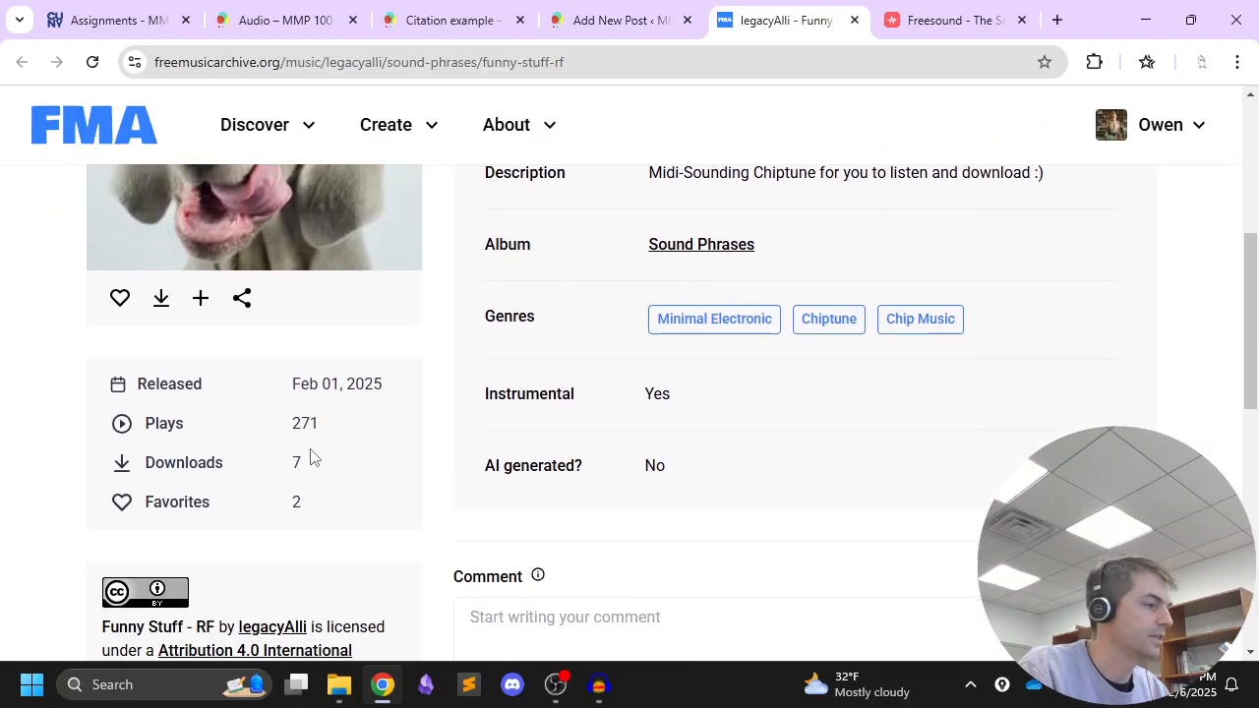
pyautogui.scroll(-2, 310, 455)
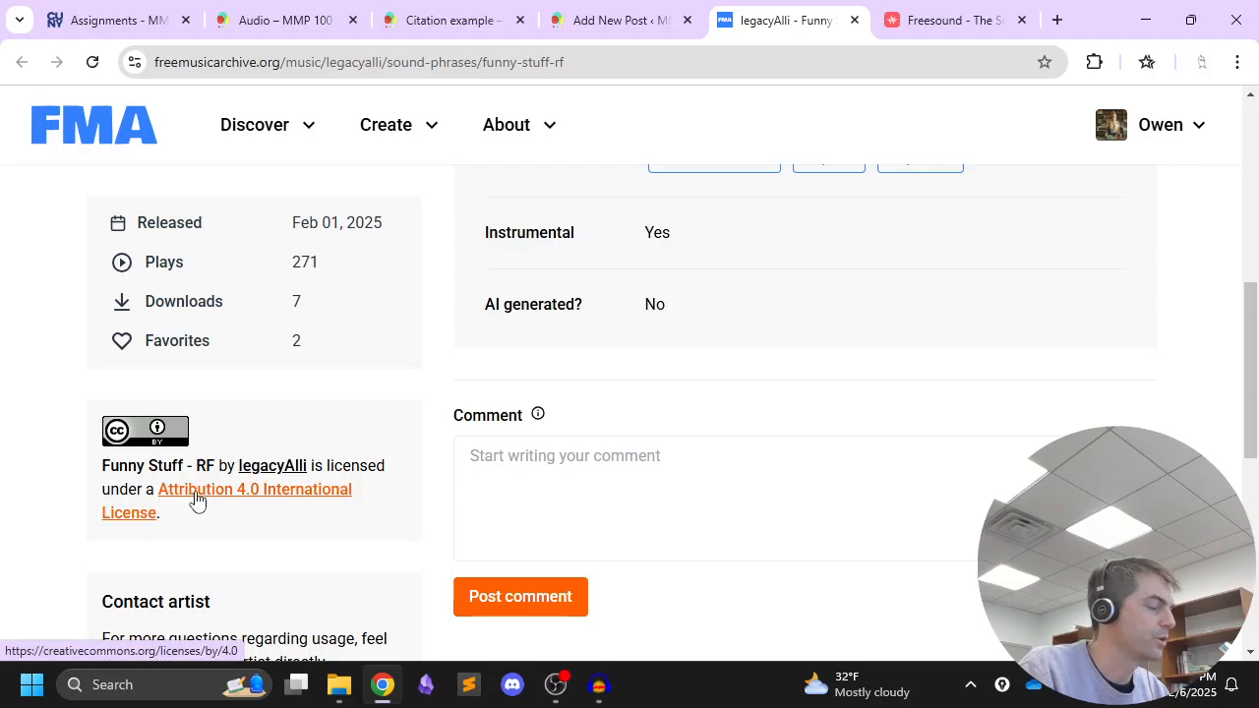
pyautogui.moveTo(155, 519); pyautogui.dragTo(161, 488)
pyautogui.hotkey('ctrl', 'c')
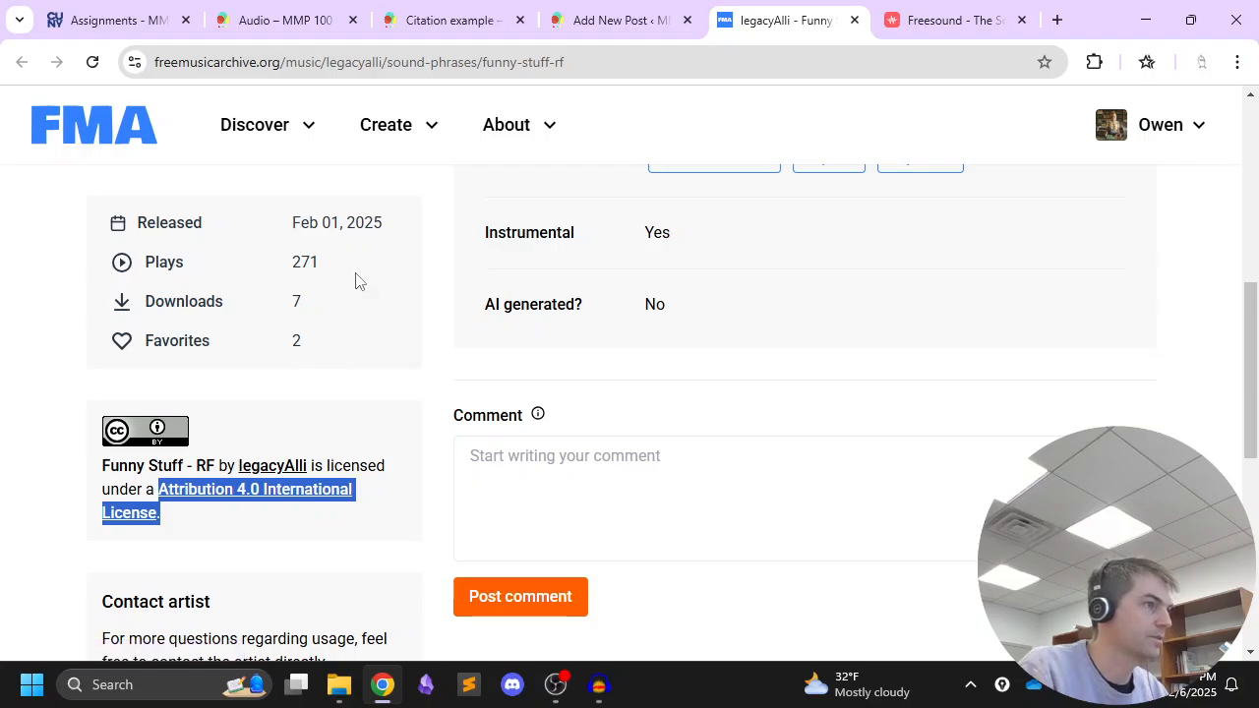
pyautogui.click(602, 22)
pyautogui.hotkey('ctrl', 'v')
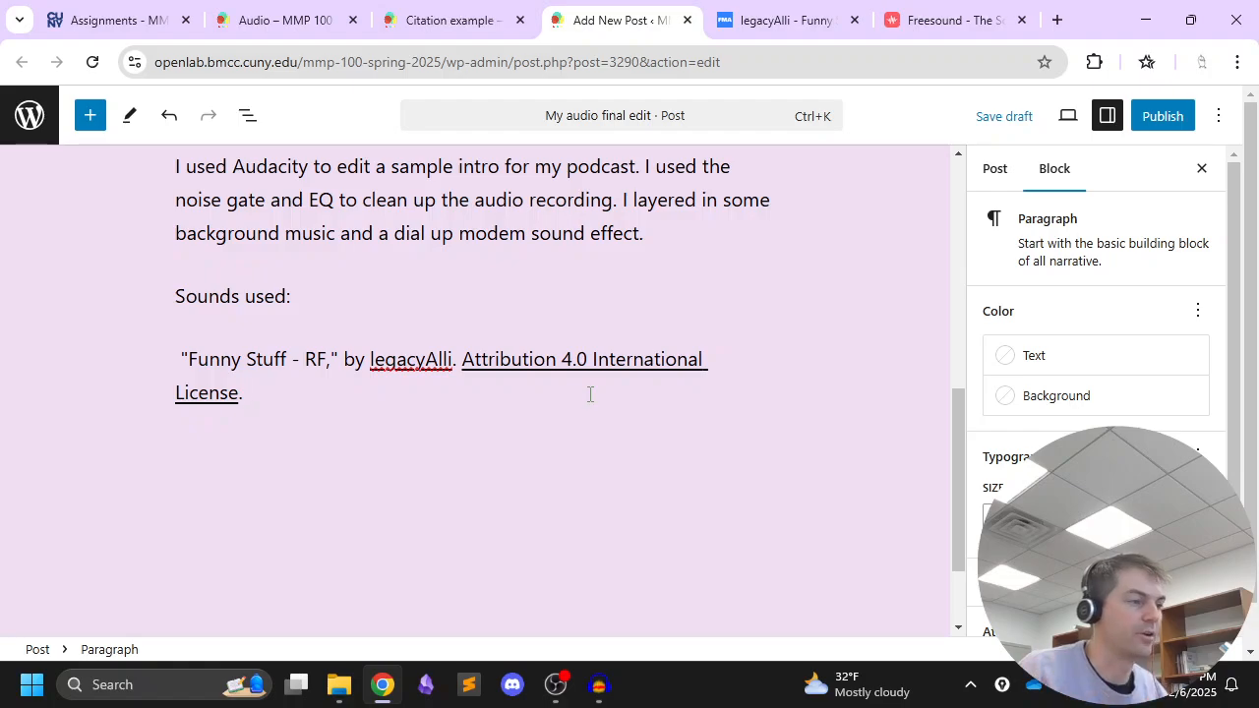
# Check the example audio citation, and add the track's release date "Feb 01, 2025." after the license in the post's citation
pyautogui.click(792, 22)
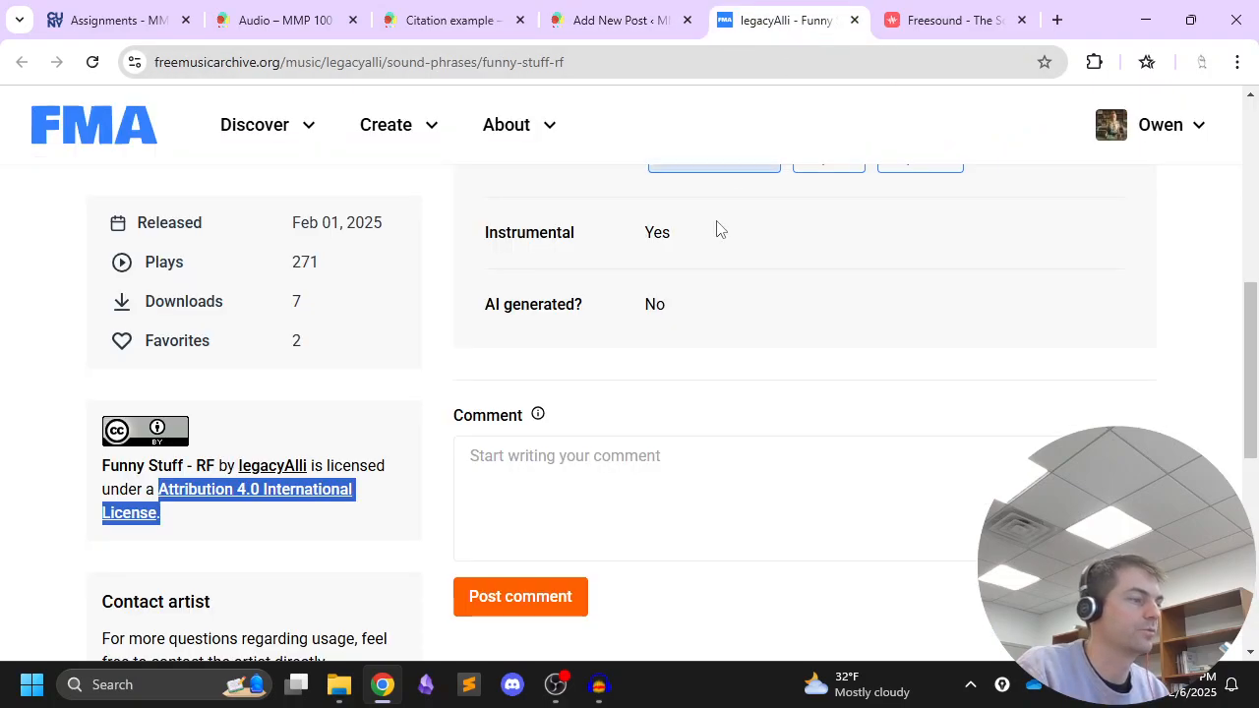
pyautogui.scroll(1, 650, 294)
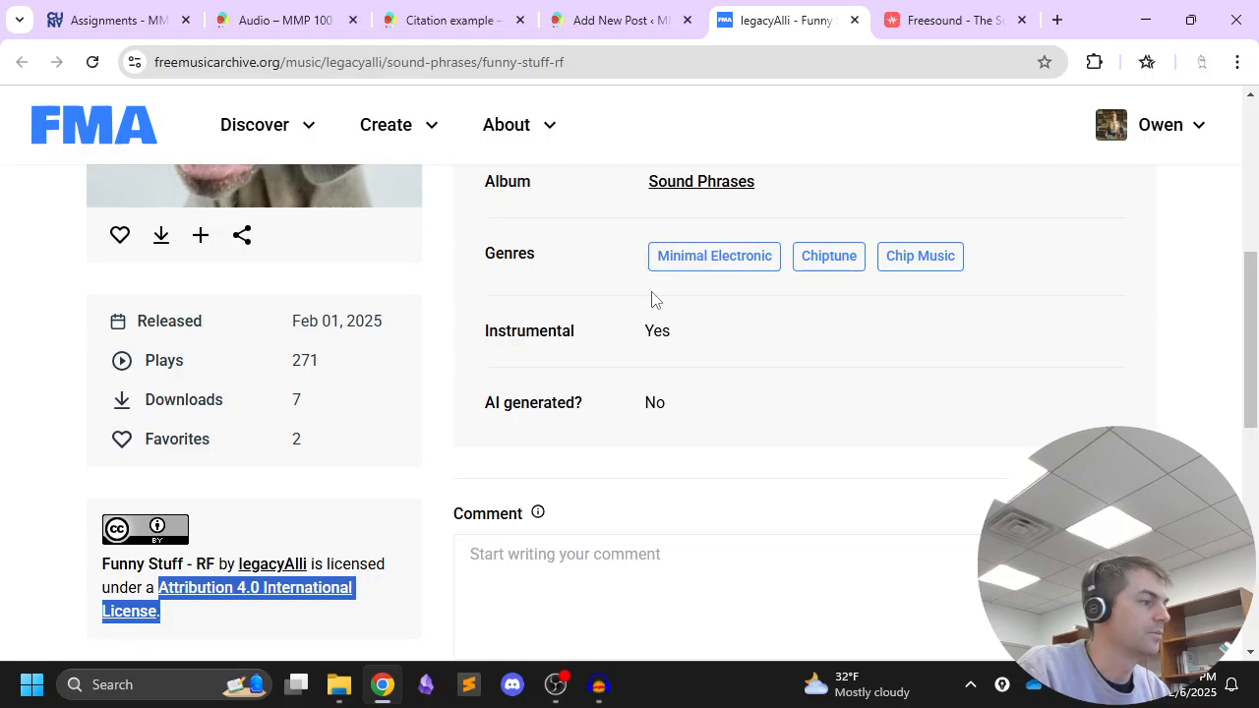
pyautogui.scroll(2, 705, 277)
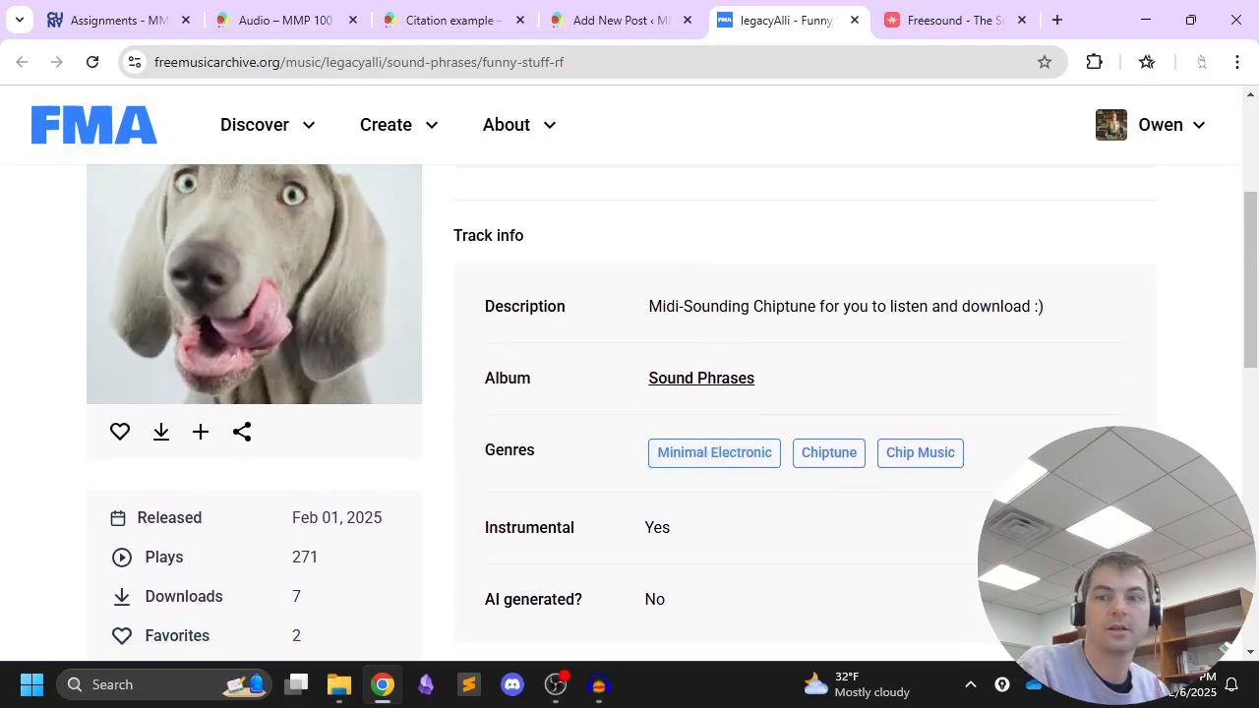
pyautogui.scroll(3, 952, 448)
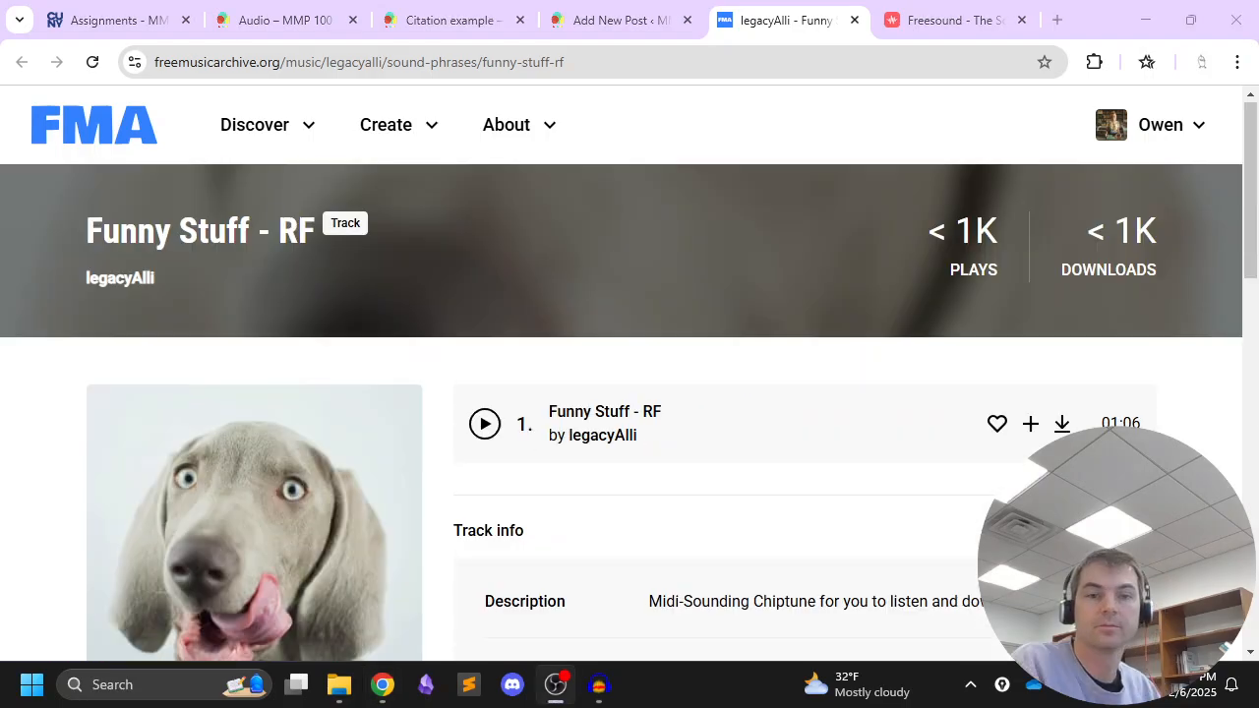
pyautogui.click(495, 21)
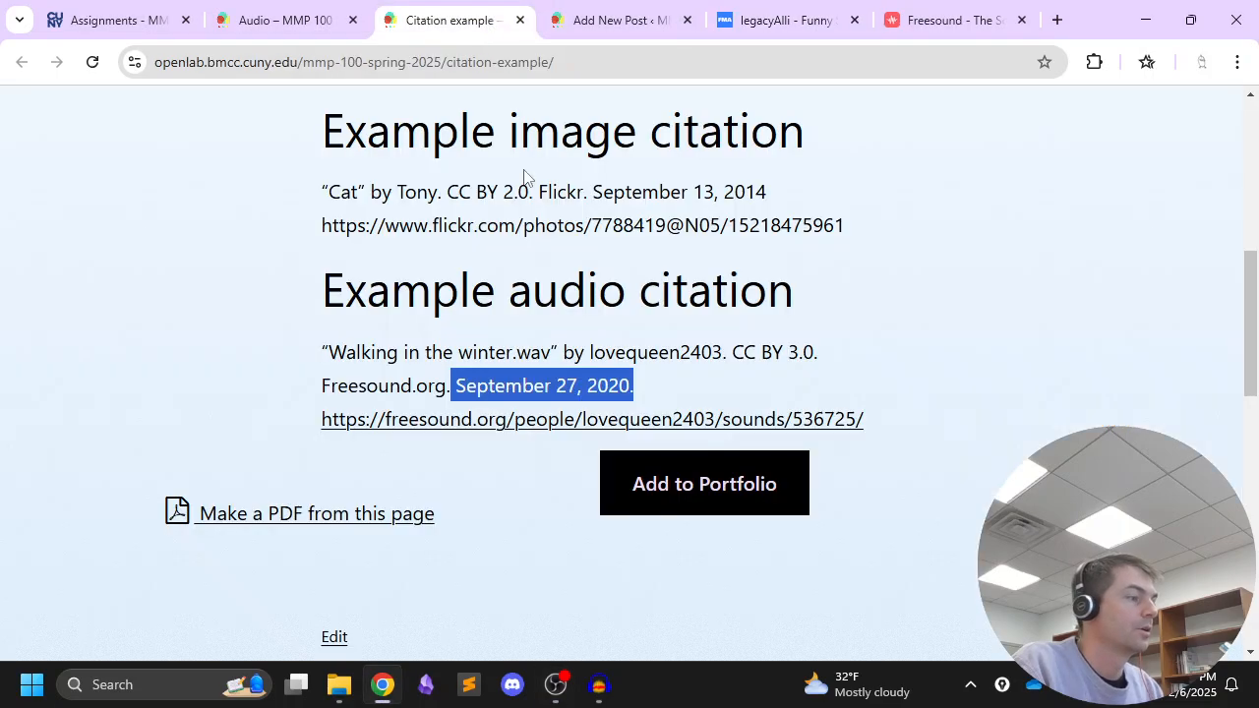
pyautogui.click(755, 23)
pyautogui.scroll(-5, 705, 254)
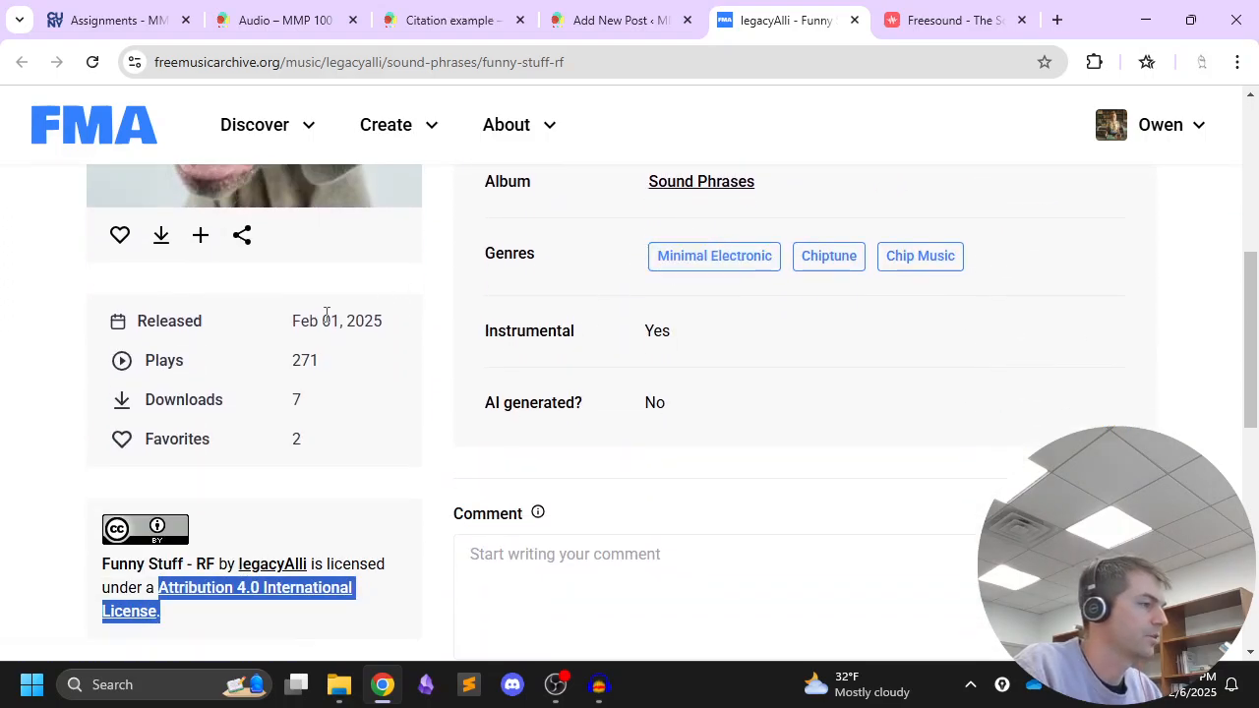
pyautogui.moveTo(294, 320); pyautogui.dragTo(390, 321)
pyautogui.hotkey('ctrl', 'c')
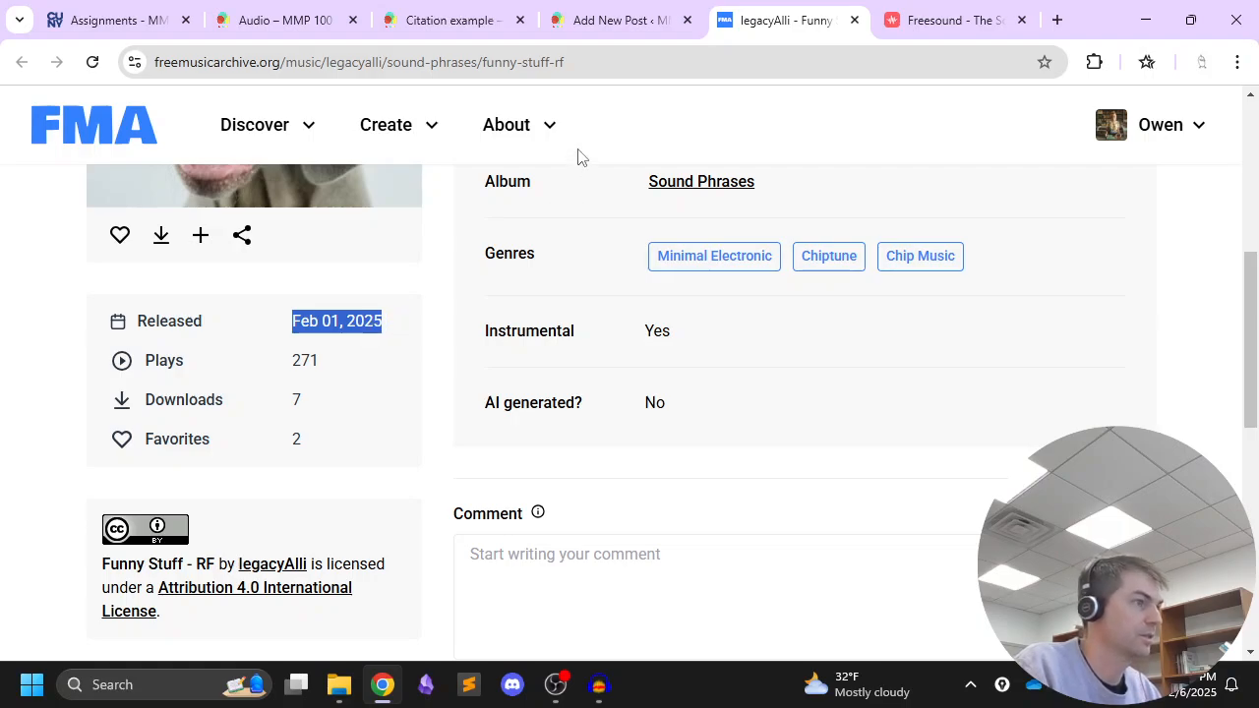
pyautogui.click(602, 27)
pyautogui.hotkey('ctrl', 'v')
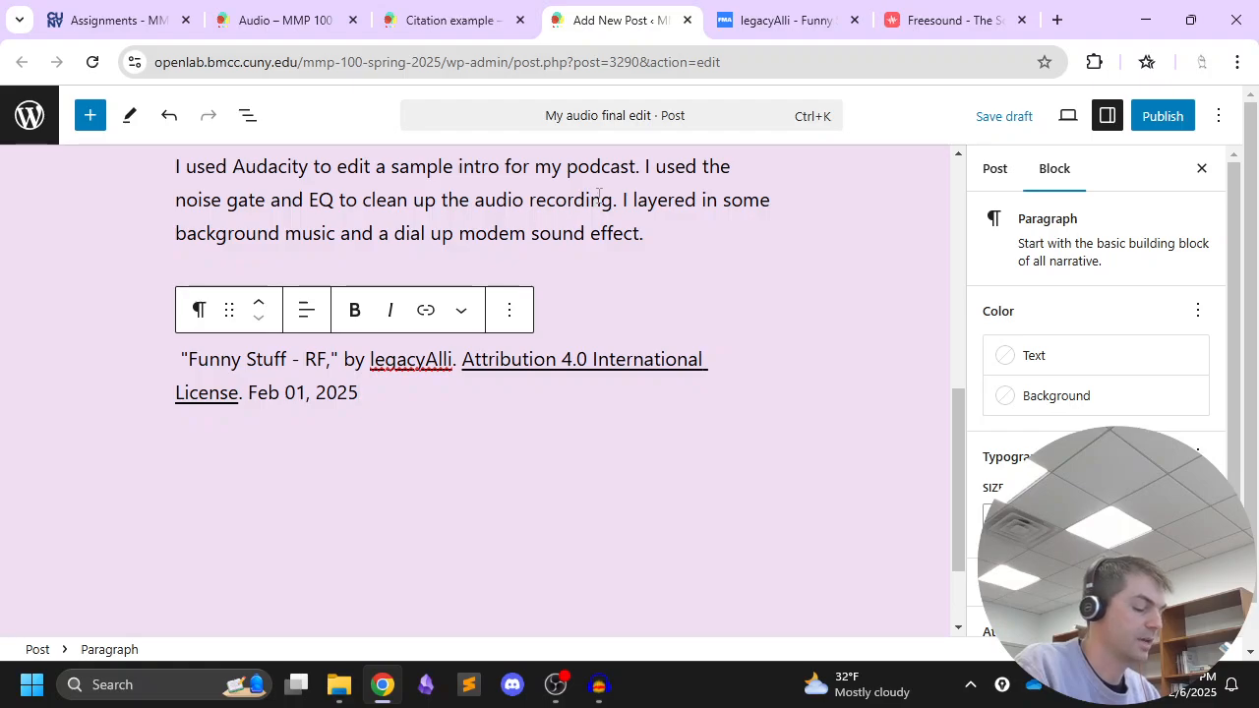
pyautogui.write('.')
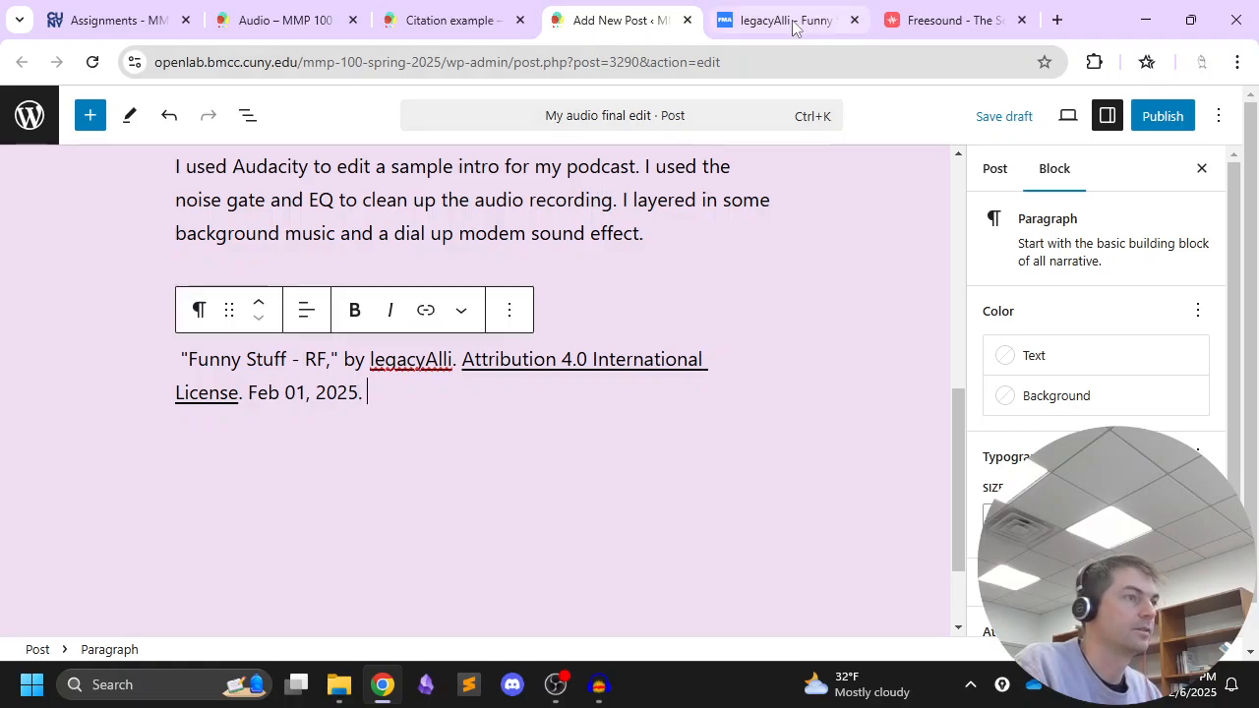
# Add the source name "Free Music Archive." after the release date in the citation
pyautogui.click(893, 22)
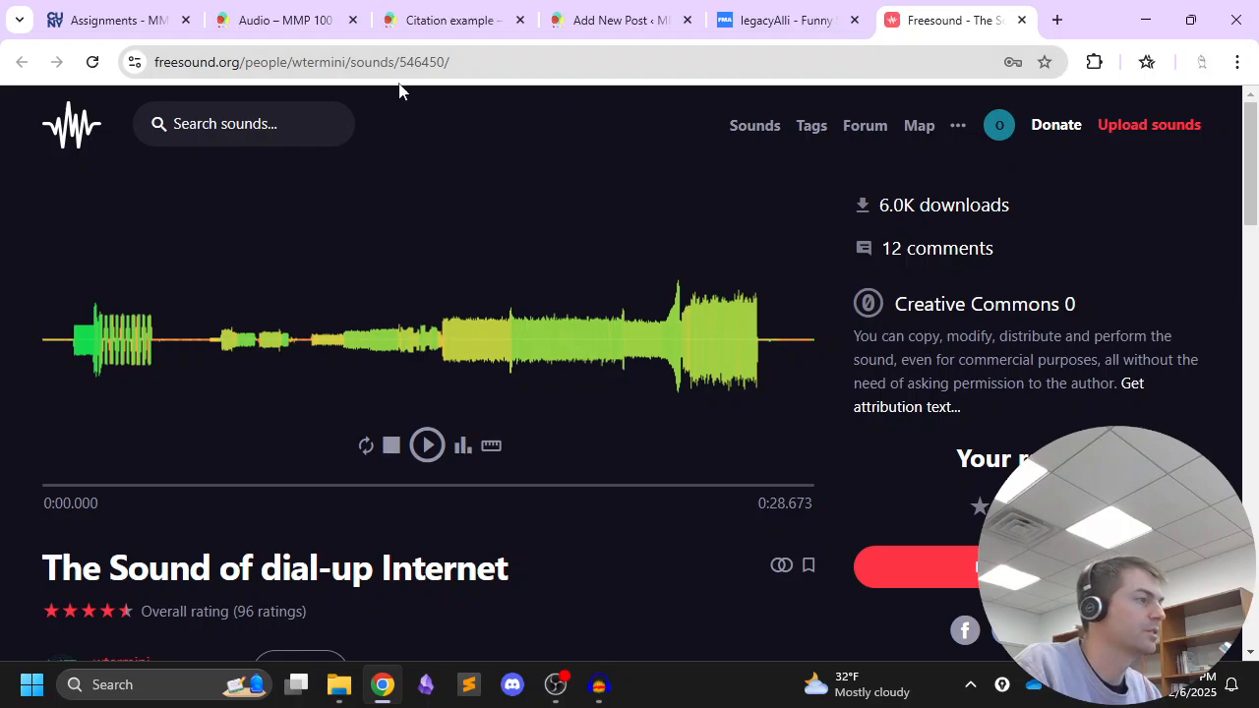
pyautogui.click(745, 21)
pyautogui.moveTo(282, 62); pyautogui.dragTo(349, 62)
pyautogui.click(610, 20)
pyautogui.write('Free Music Ar')
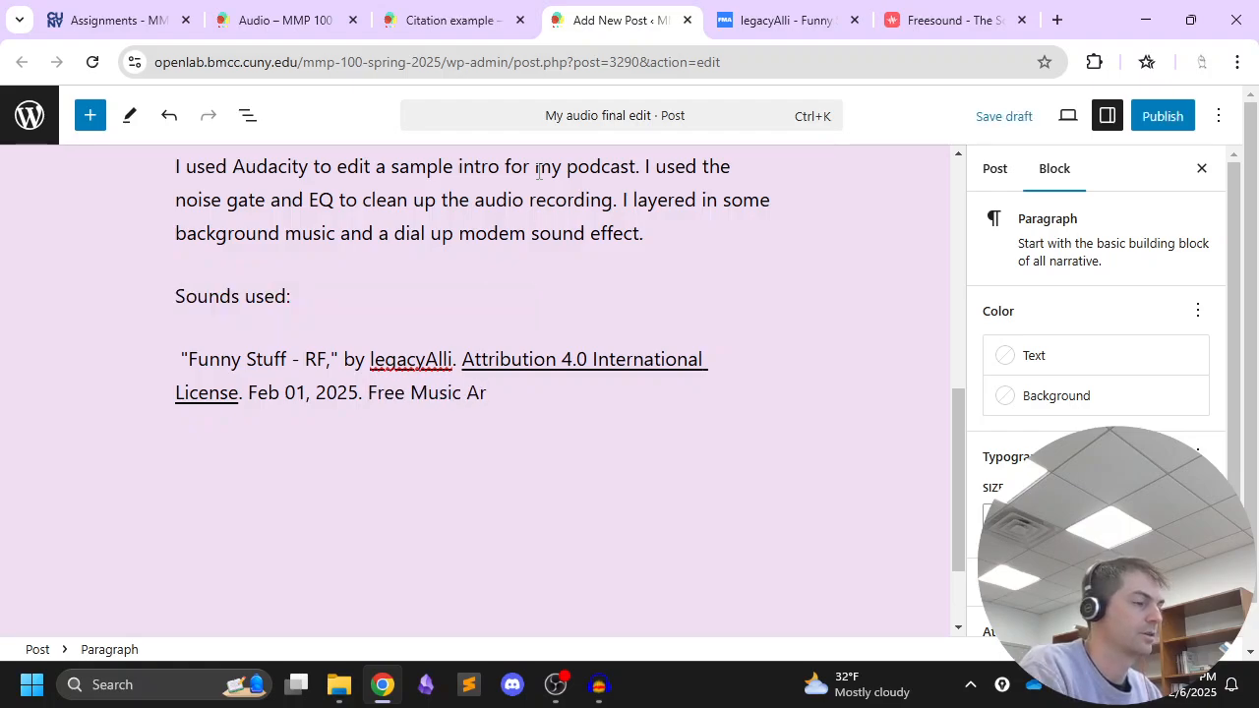
pyautogui.write('chive.')
# Finish the citation with the full web address of the Free Music Archive track page, and begin a new paragraph below it
pyautogui.click(813, 17)
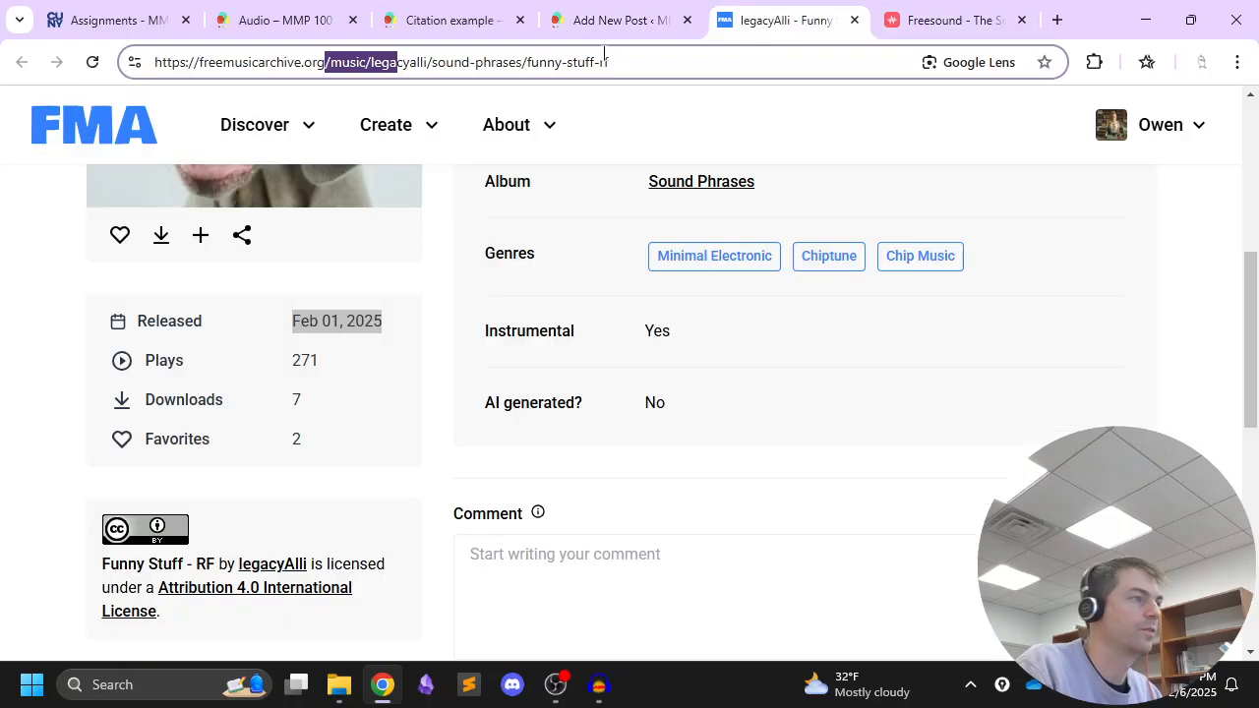
pyautogui.click(618, 62)
pyautogui.hotkey('ctrl', 'a')
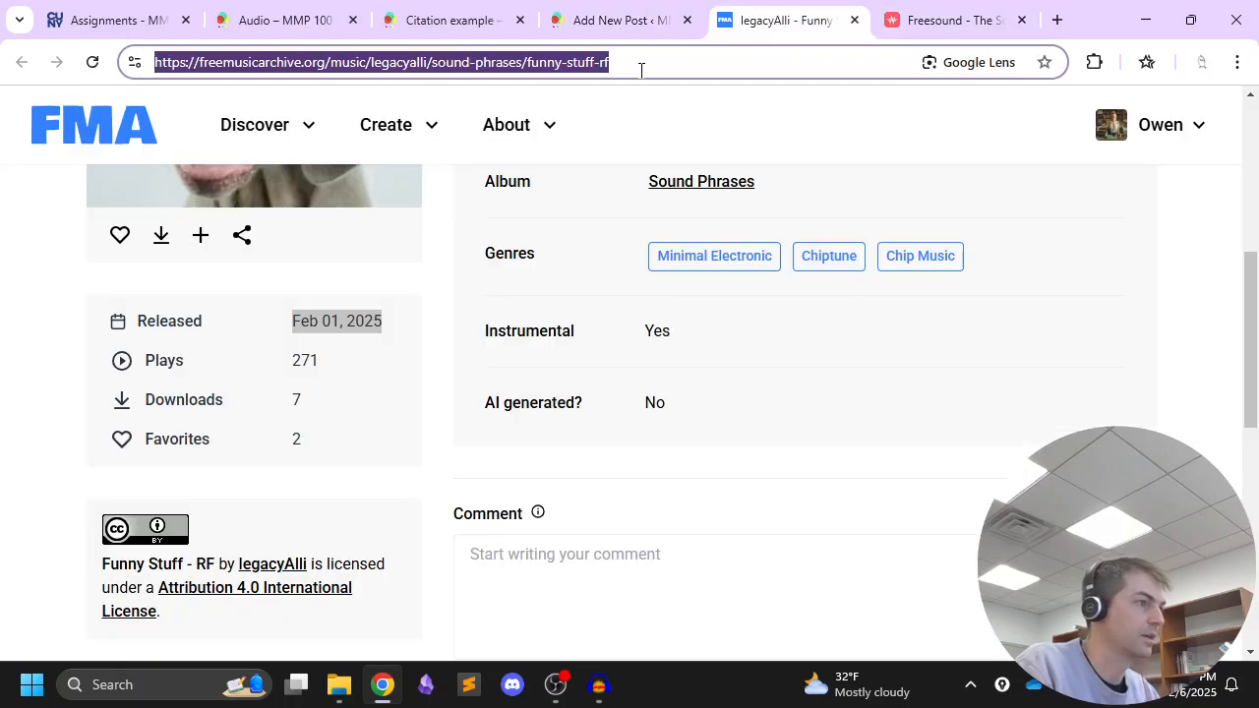
pyautogui.hotkey('ctrl', 'c')
pyautogui.click(618, 20)
pyautogui.hotkey('ctrl', 'v')
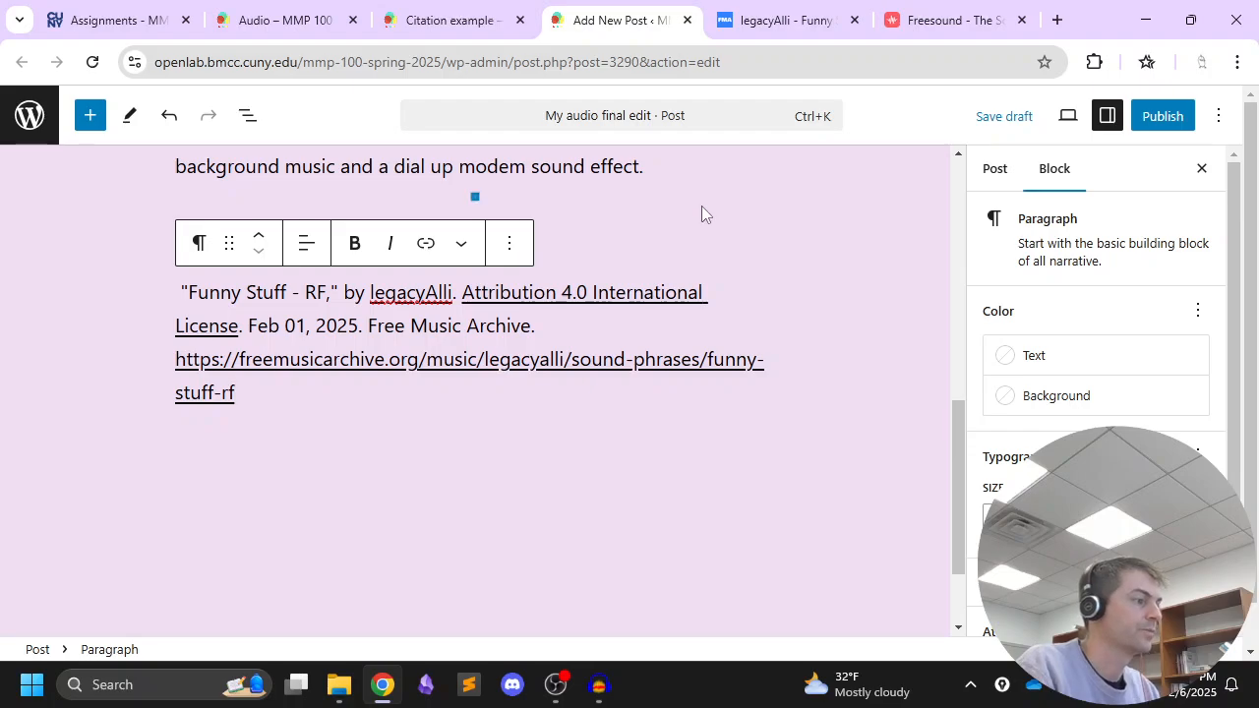
pyautogui.press('Return')
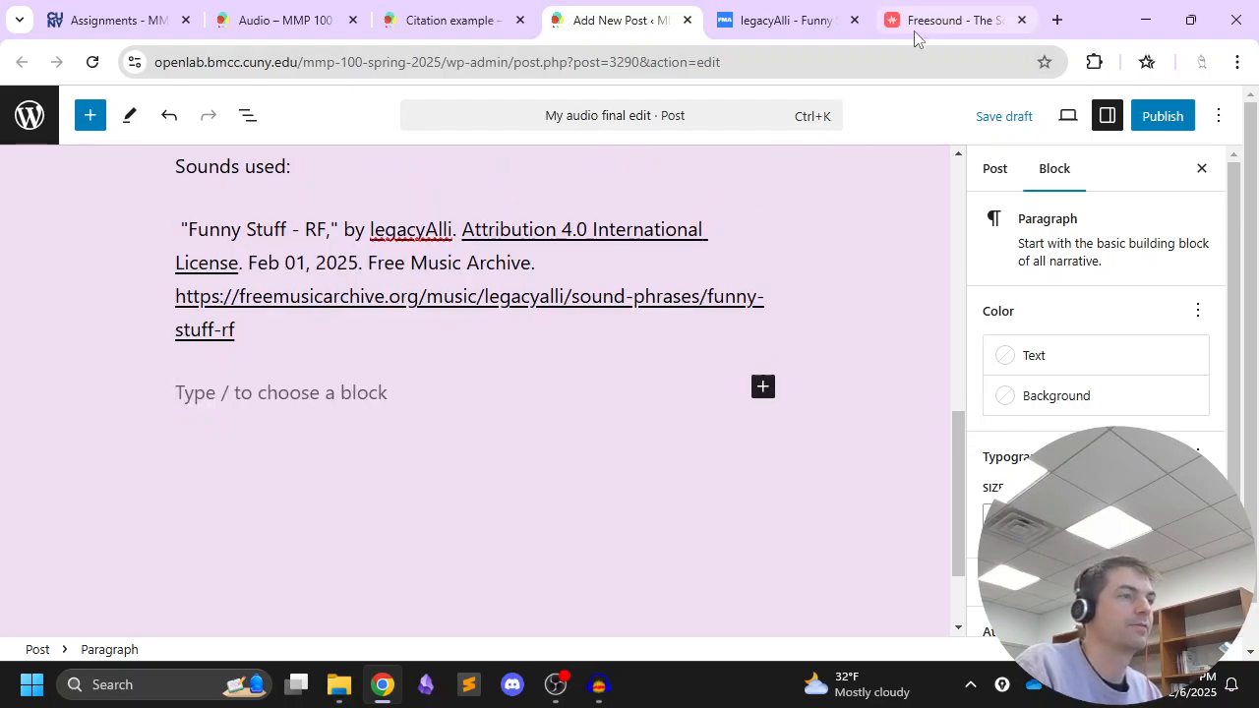
# Start a second citation with the sound effect's title copied from its Freesound page, written as "The Sound of dial-up Internet," by
pyautogui.click(910, 21)
pyautogui.scroll(-1, 575, 374)
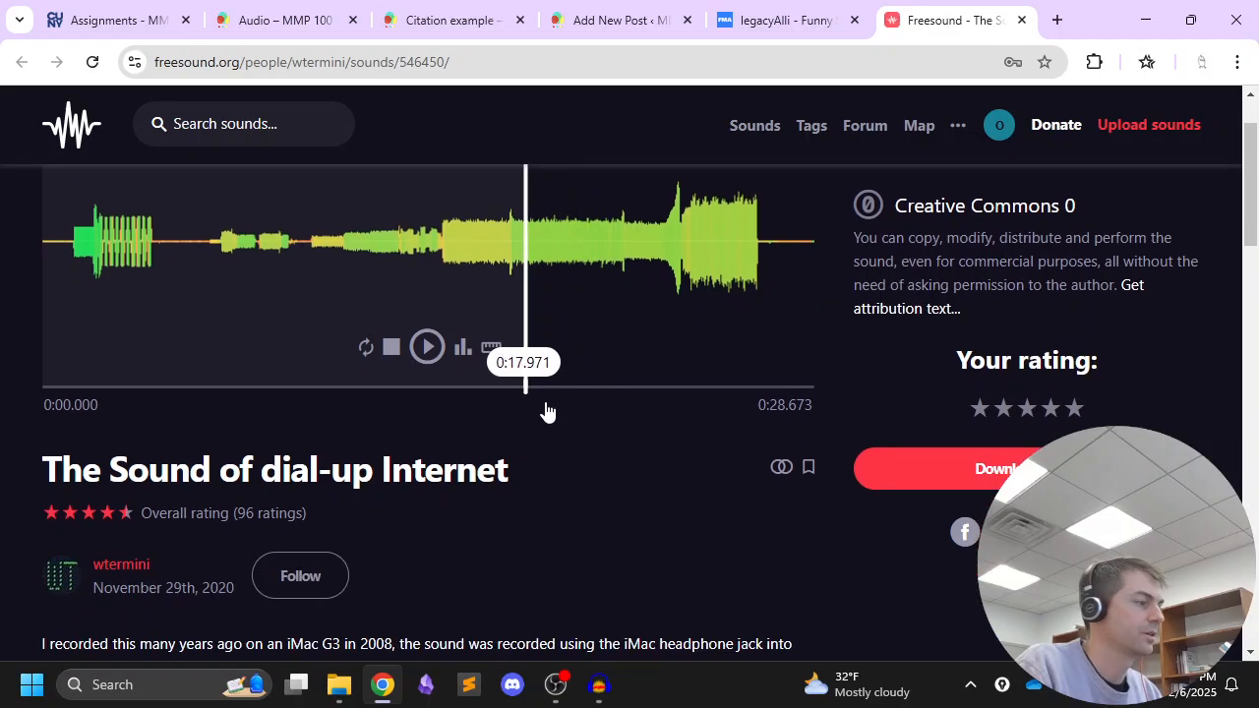
pyautogui.moveTo(525, 470); pyautogui.dragTo(49, 480)
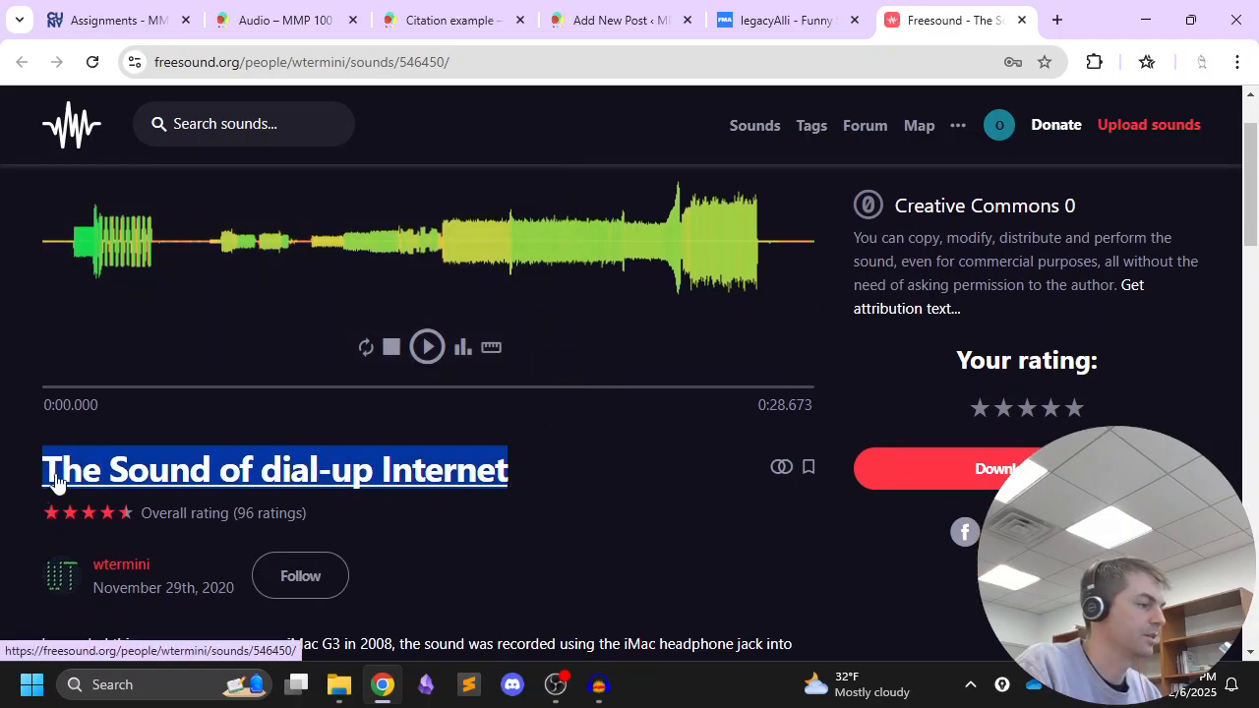
pyautogui.click(590, 30)
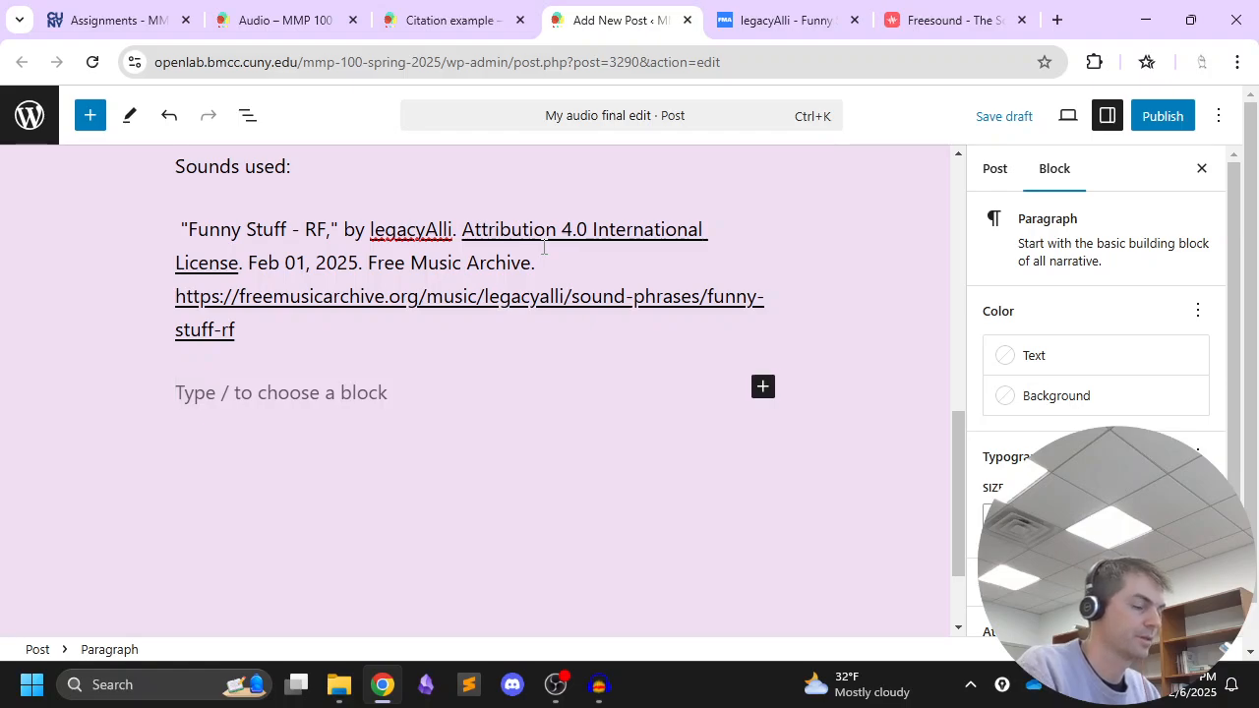
pyautogui.write('"')
pyautogui.hotkey('ctrl', 'v')
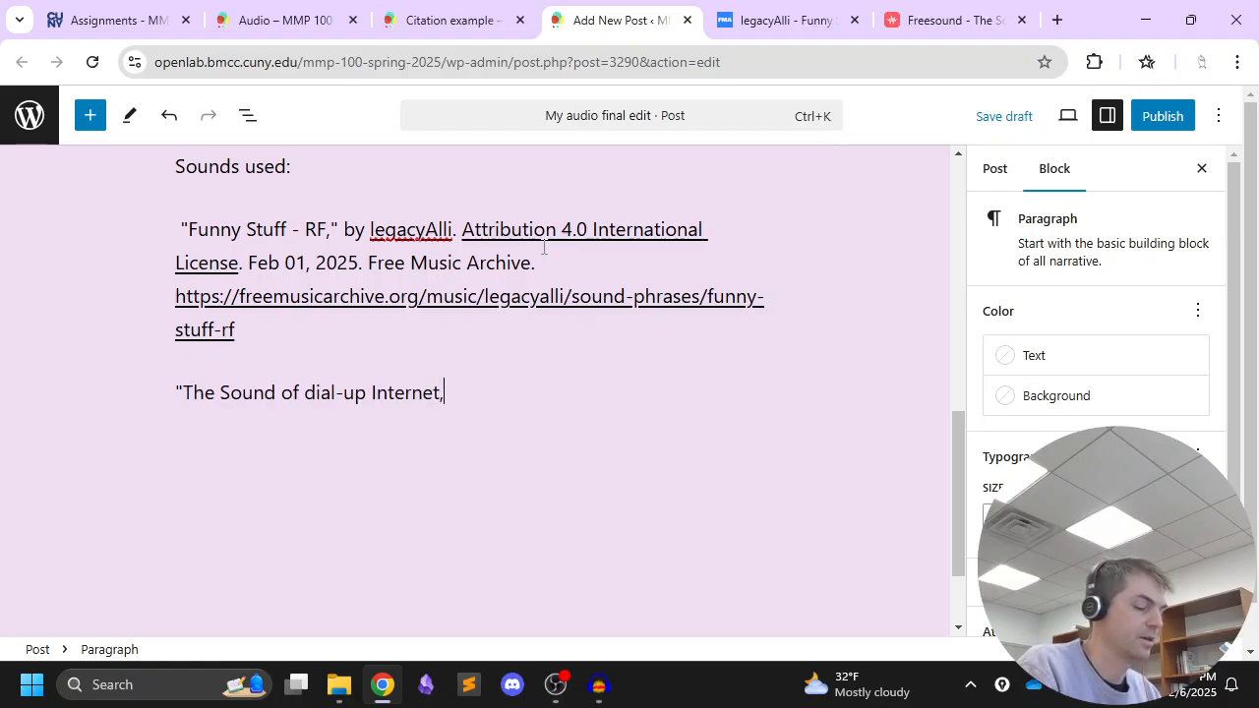
pyautogui.write('," by')
# Copy the creator's username from the Freesound page into the second citation after "by", followed by a period
pyautogui.click(949, 19)
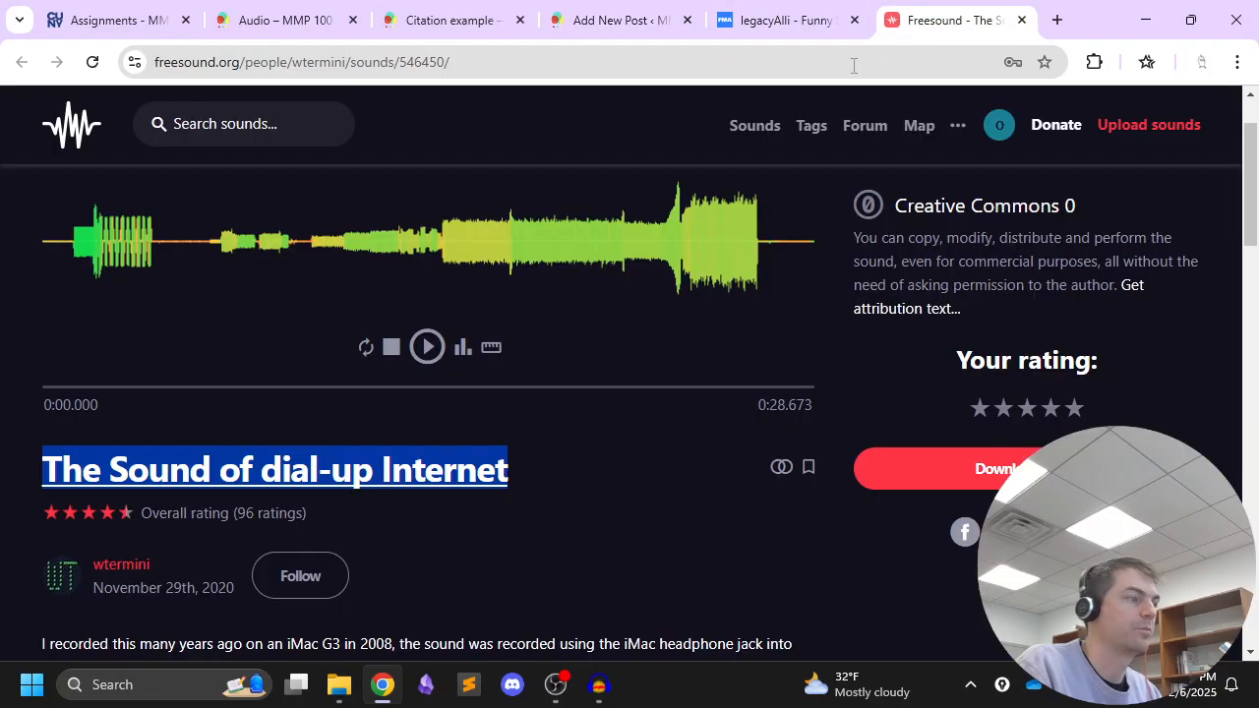
pyautogui.scroll(-1, 319, 393)
pyautogui.moveTo(153, 465); pyautogui.dragTo(93, 470)
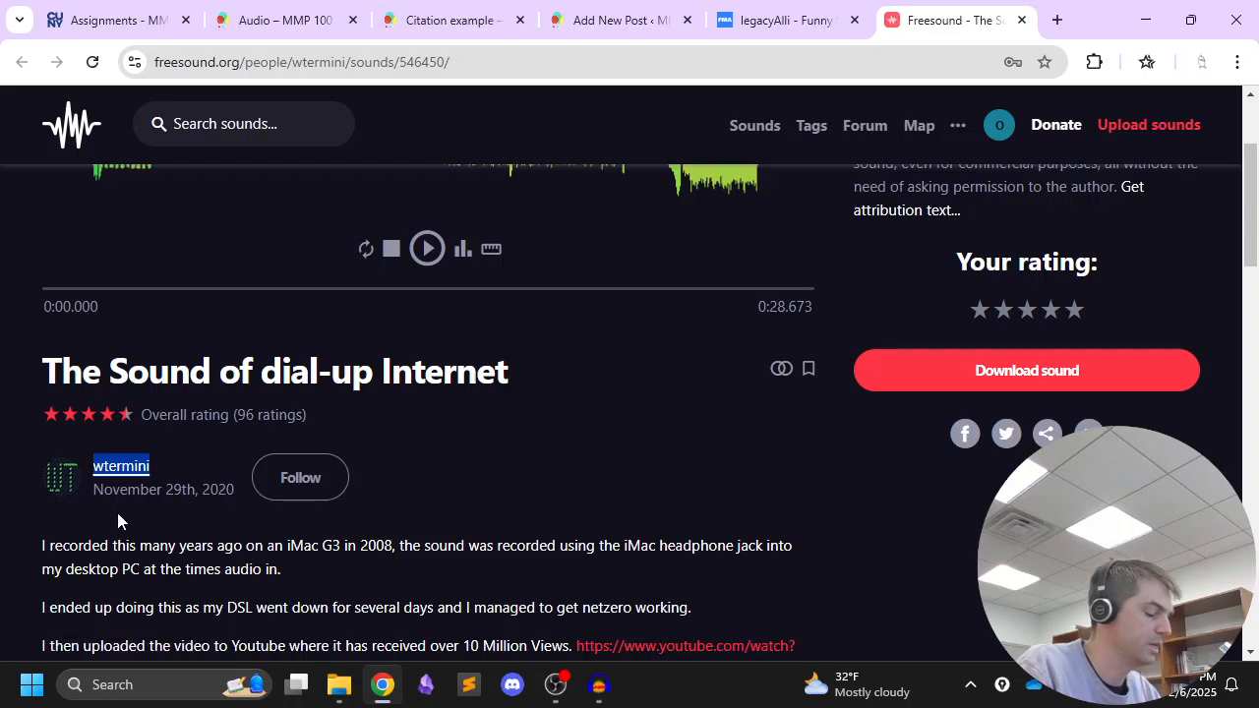
pyautogui.click(605, 22)
pyautogui.hotkey('ctrl', 'v')
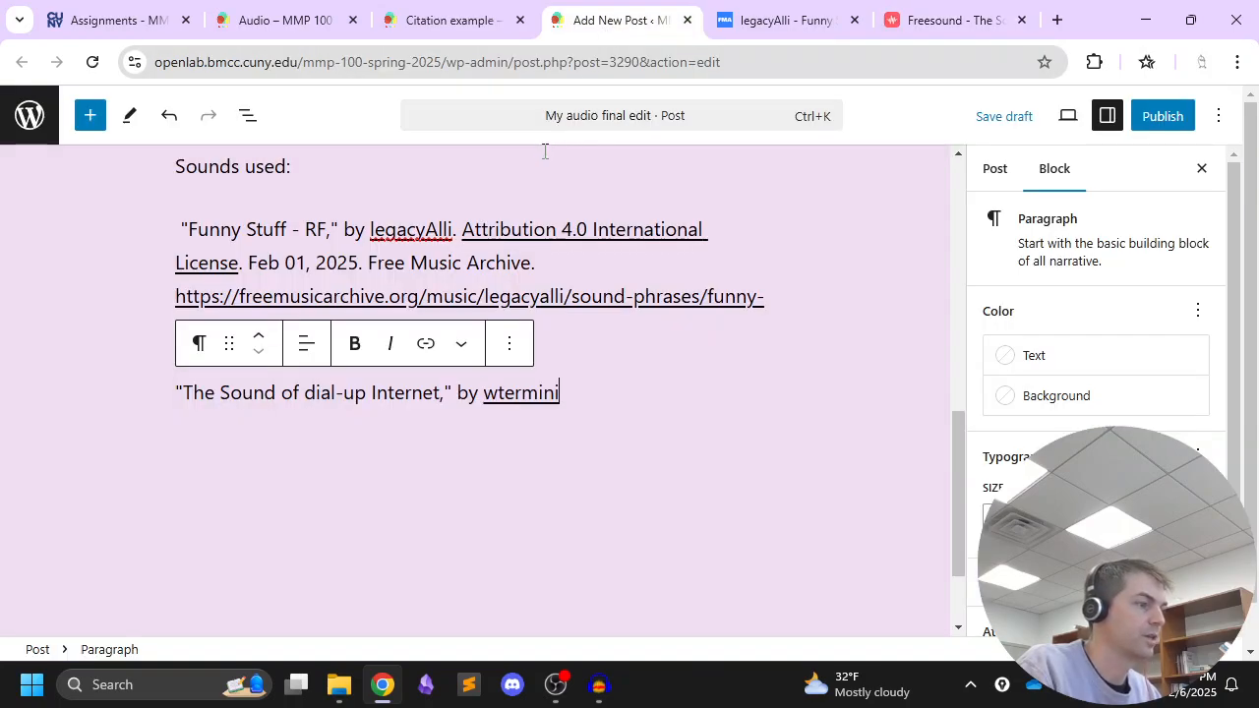
# Copy the linked license text "Creative Commons 0" from the Freesound page into the citation after the creator's name, followed by a period
pyautogui.click(949, 22)
pyautogui.scroll(2, 844, 337)
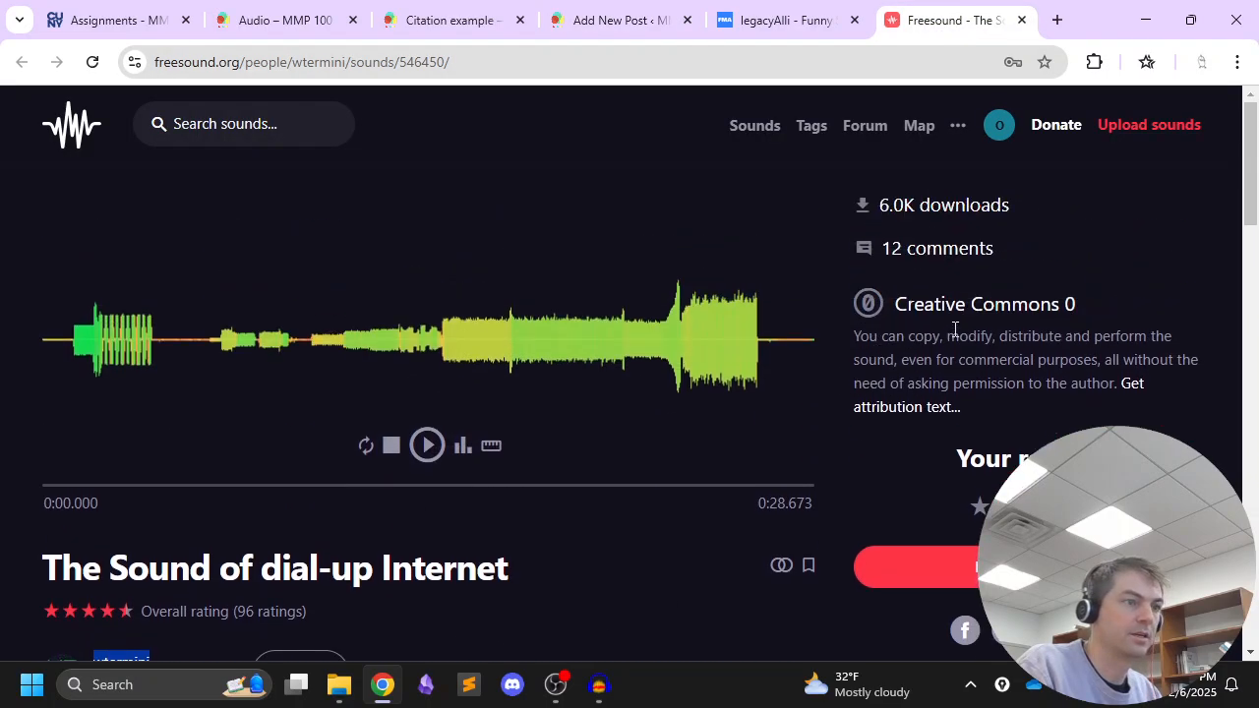
pyautogui.moveTo(1062, 305); pyautogui.dragTo(926, 283)
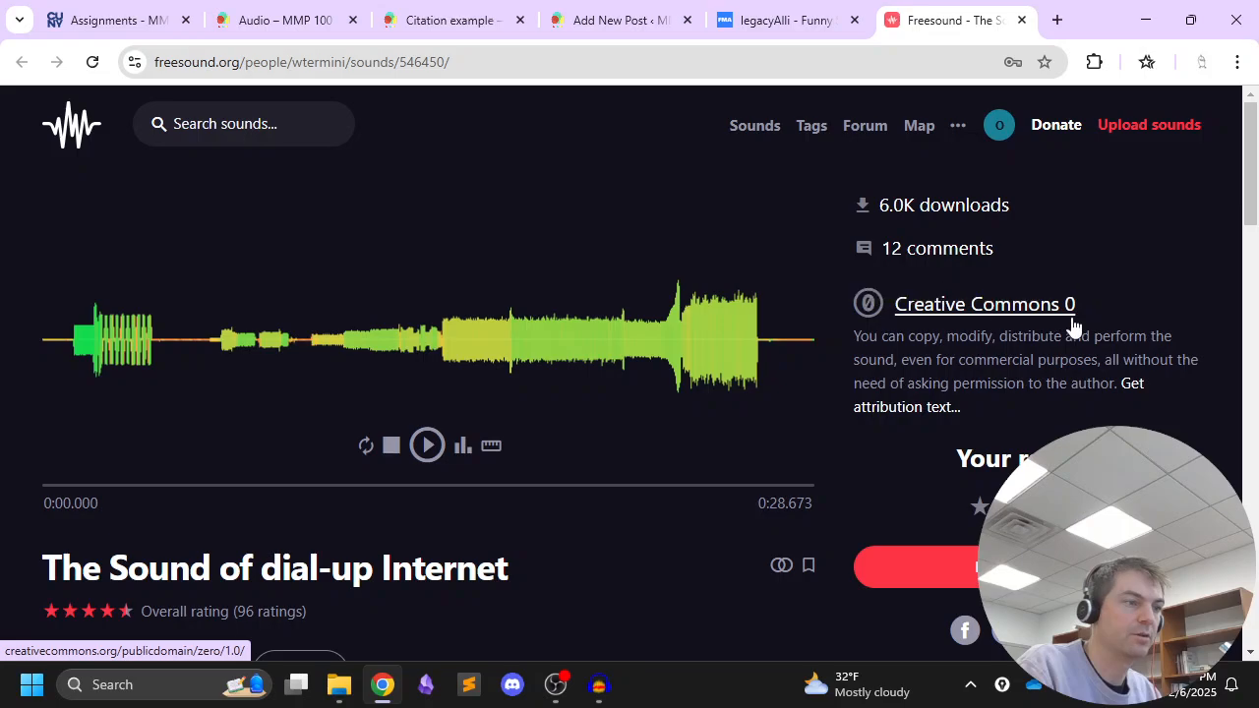
pyautogui.moveTo(1081, 306); pyautogui.dragTo(897, 300)
pyautogui.hotkey('ctrl', 'c')
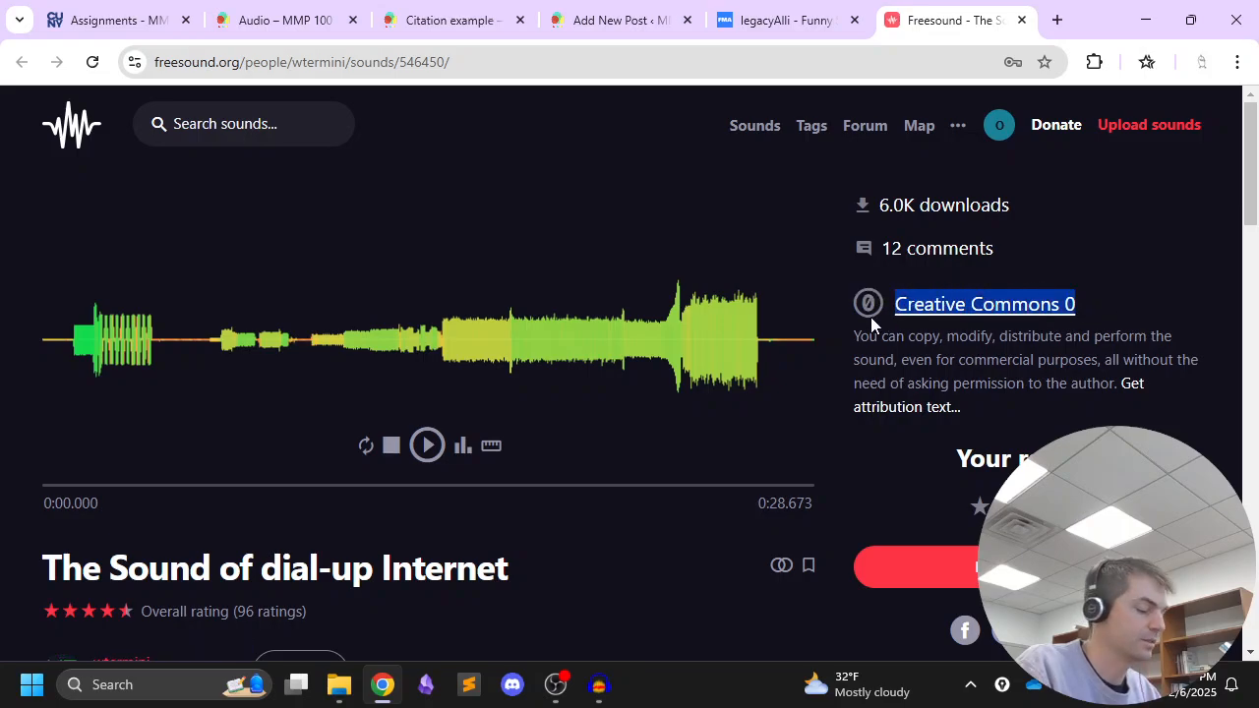
pyautogui.click(615, 20)
pyautogui.hotkey('ctrl', 'v')
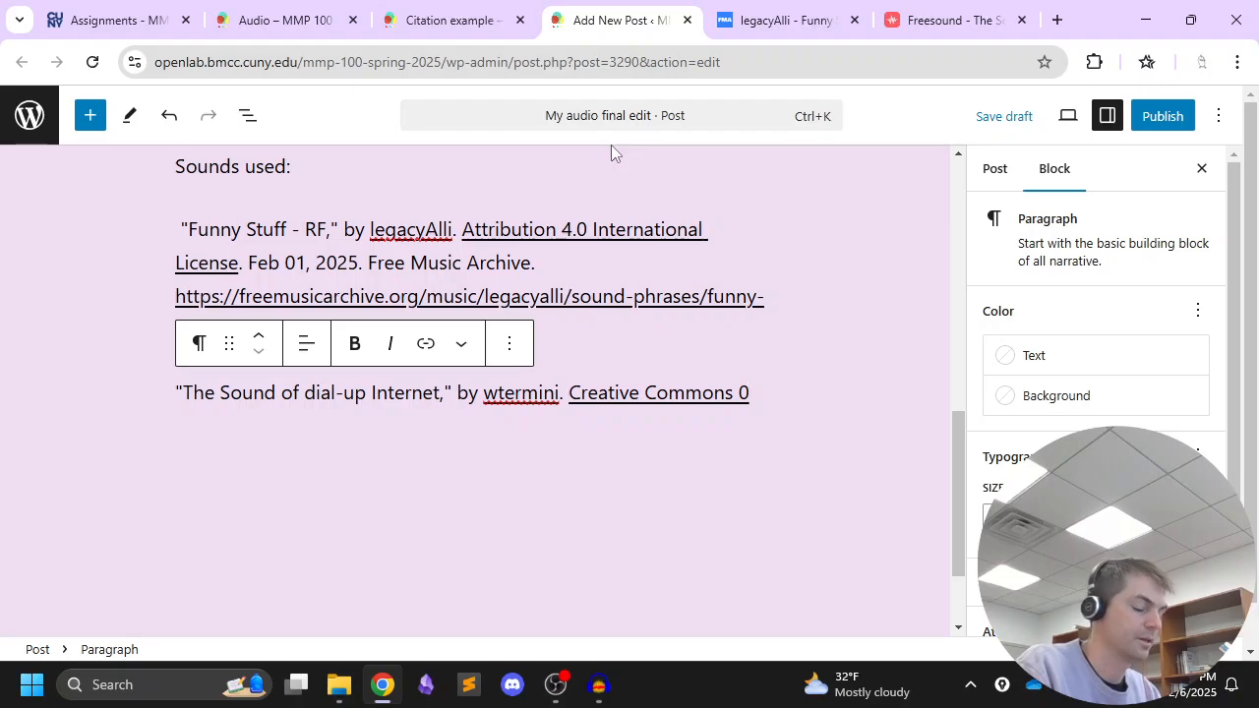
pyautogui.write('. ')
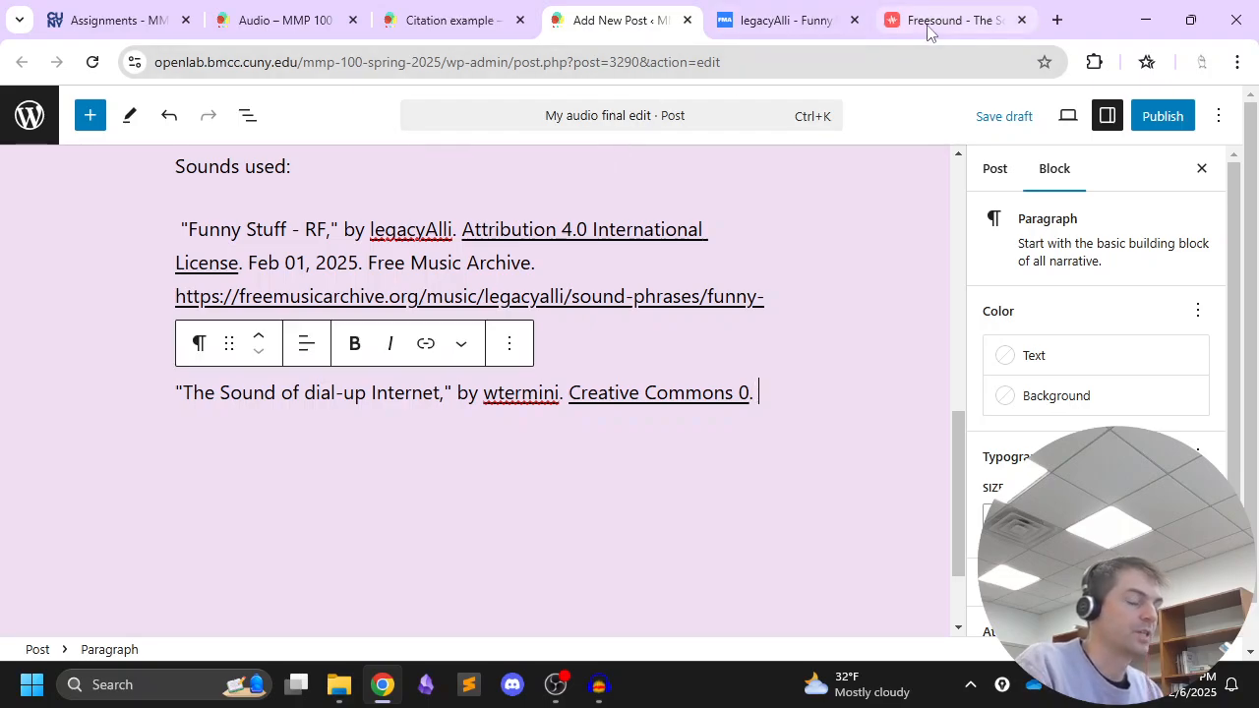
pyautogui.write('Freesound.org.')
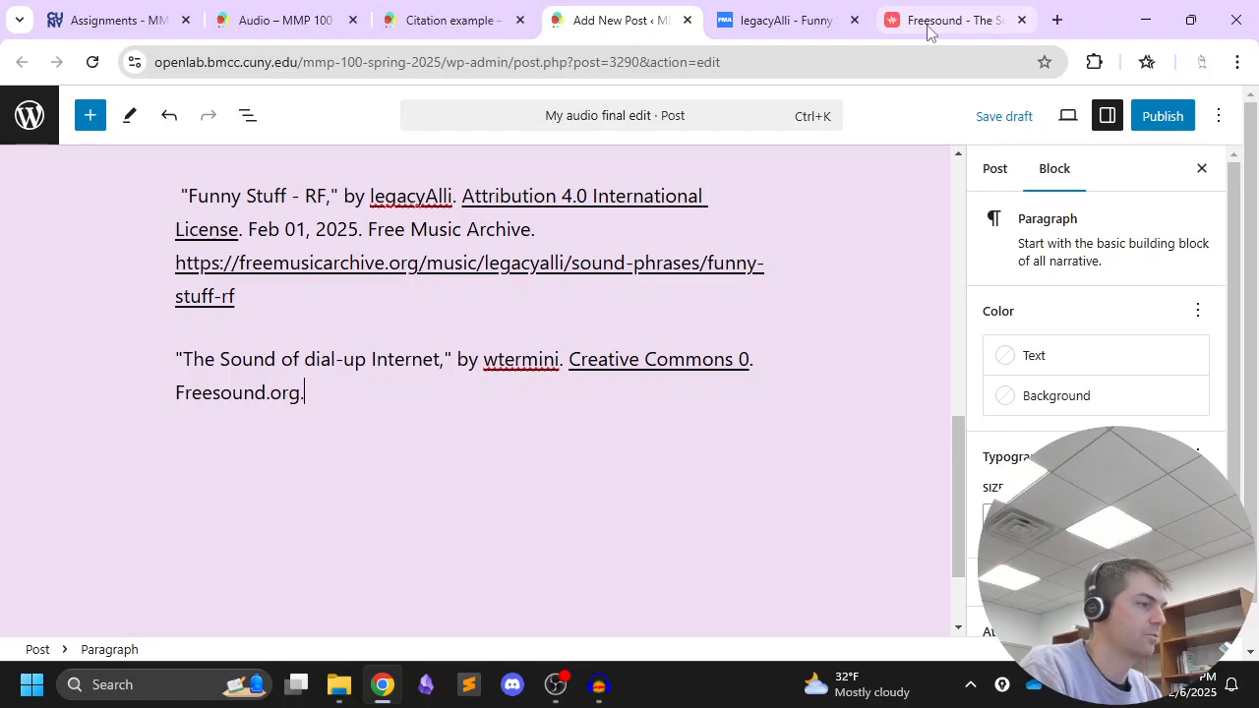
# Finish the second citation with the source name "Freesound.org." and the full web address of the sound's page
pyautogui.click(928, 22)
pyautogui.click(712, 62)
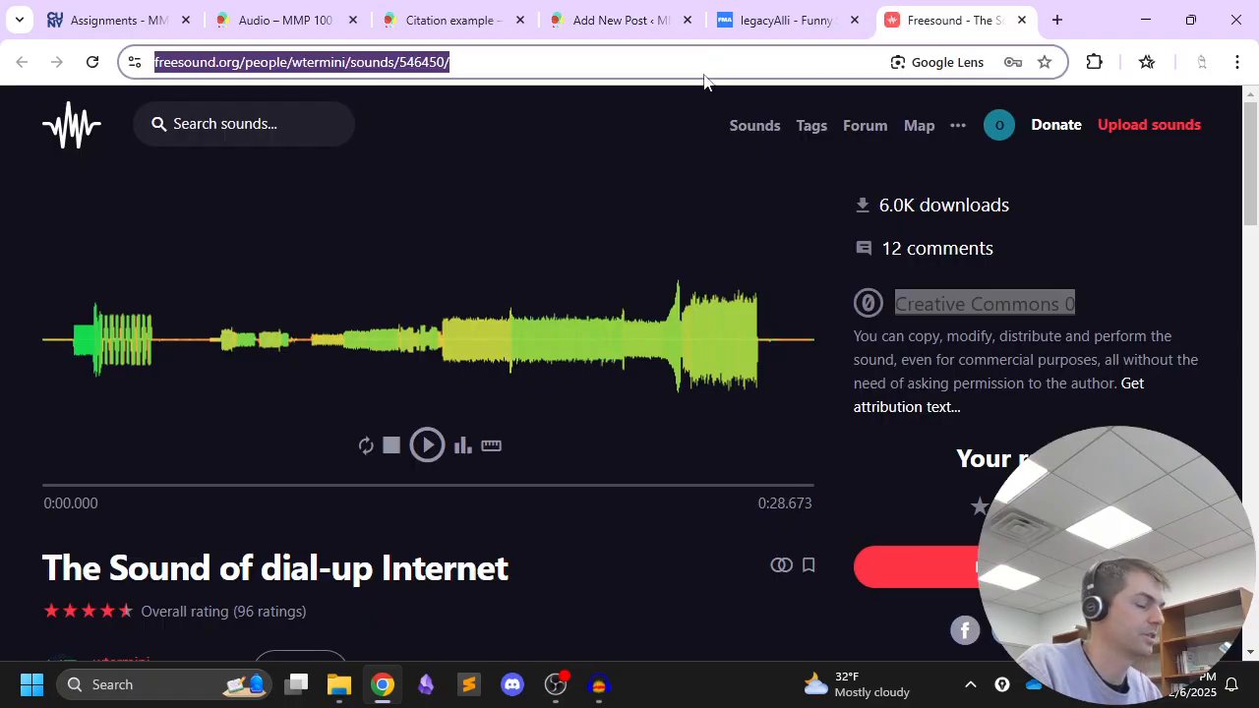
pyautogui.hotkey('ctrl', 'c')
pyautogui.click(612, 28)
pyautogui.hotkey('ctrl', 'v')
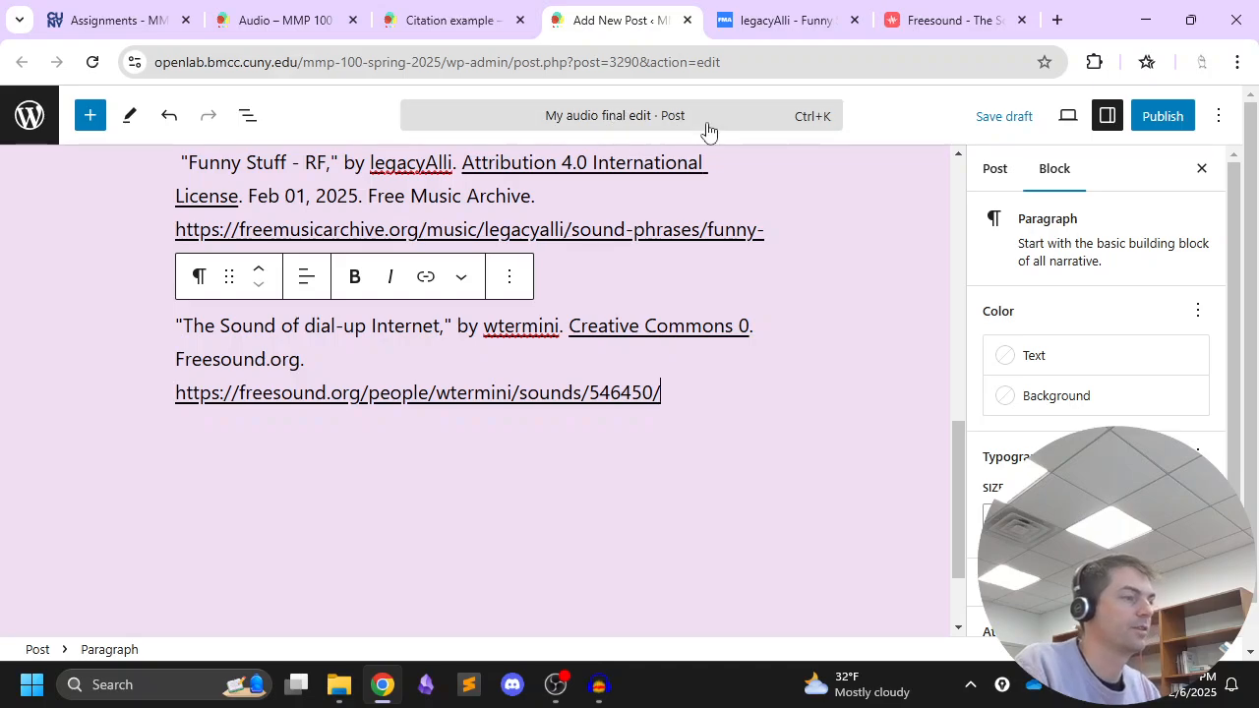
# Publish the "My audio final edit" post and copy its post address
pyautogui.scroll(2, 735, 295)
pyautogui.scroll(6, 733, 307)
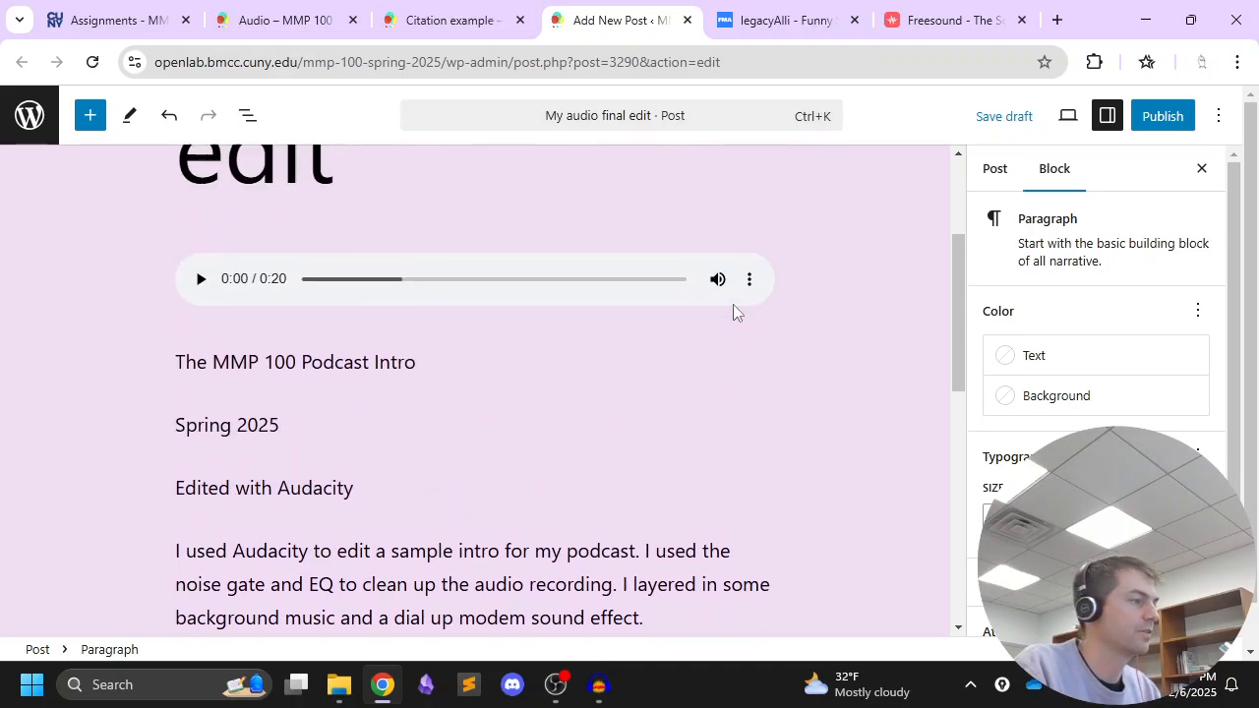
pyautogui.click(1166, 118)
pyautogui.click(1137, 189)
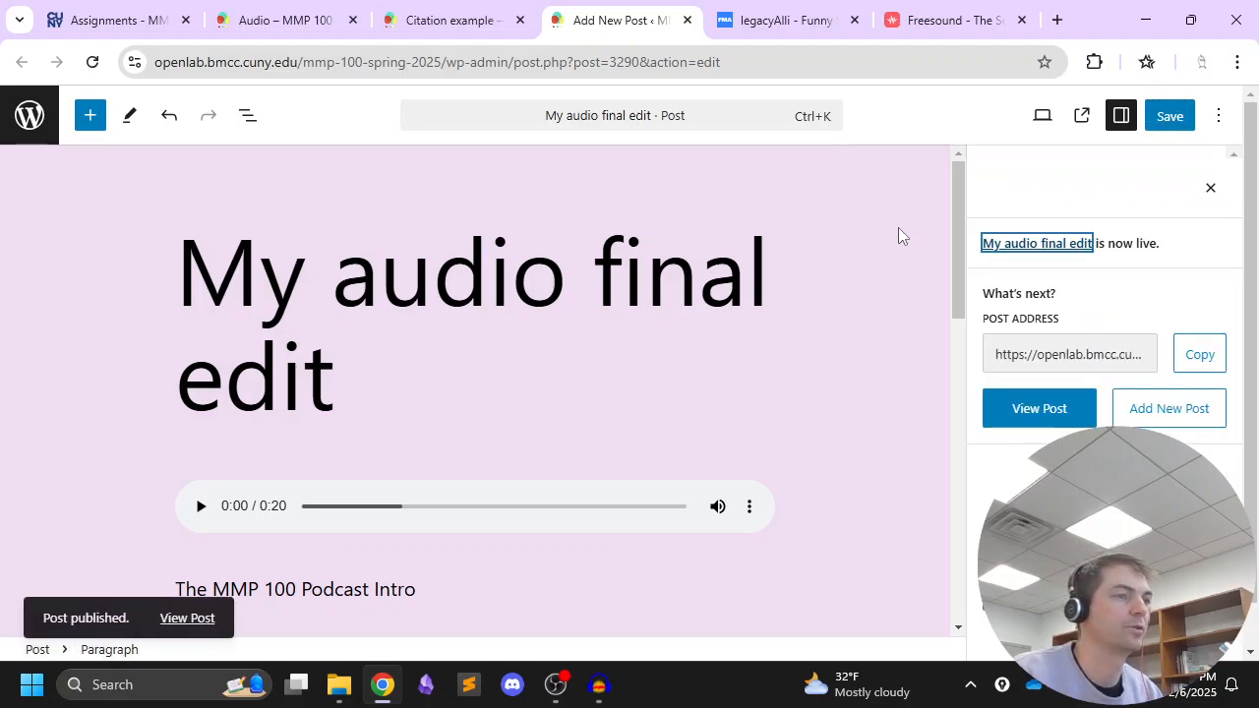
pyautogui.click(1200, 356)
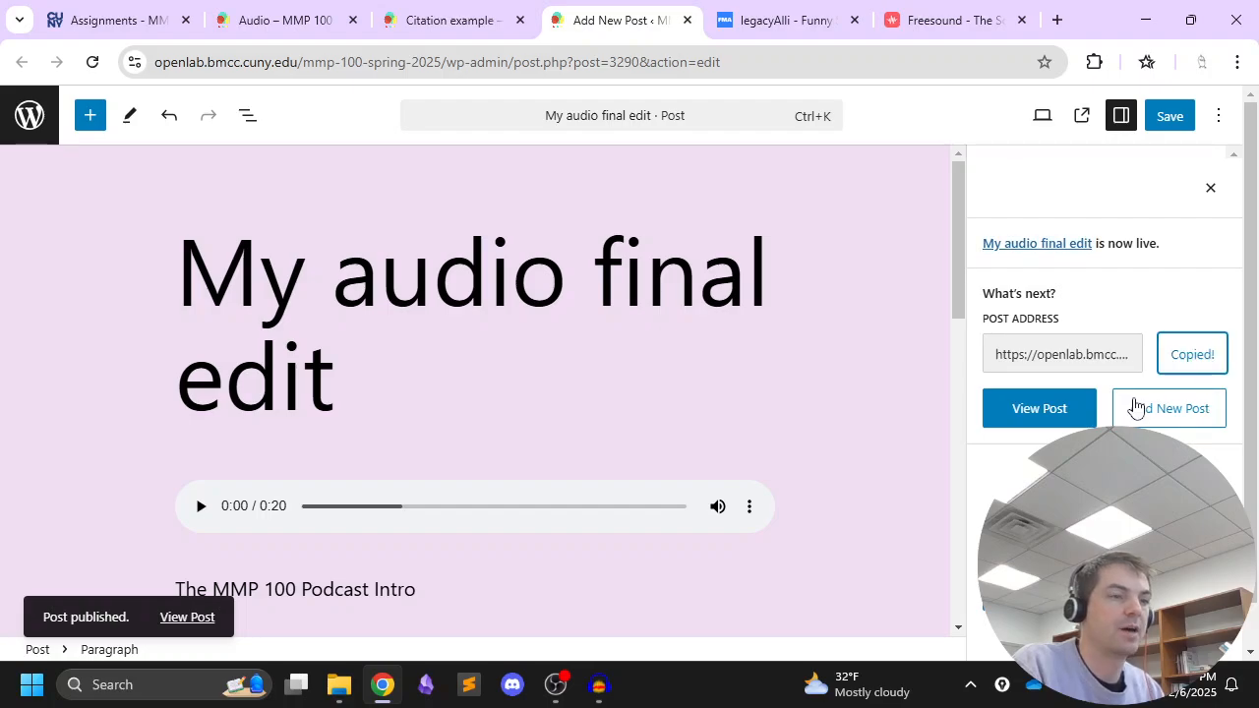
# Switch to the Brightspace assignments list and open the "Project 2: Audio" assignment
pyautogui.click(131, 31)
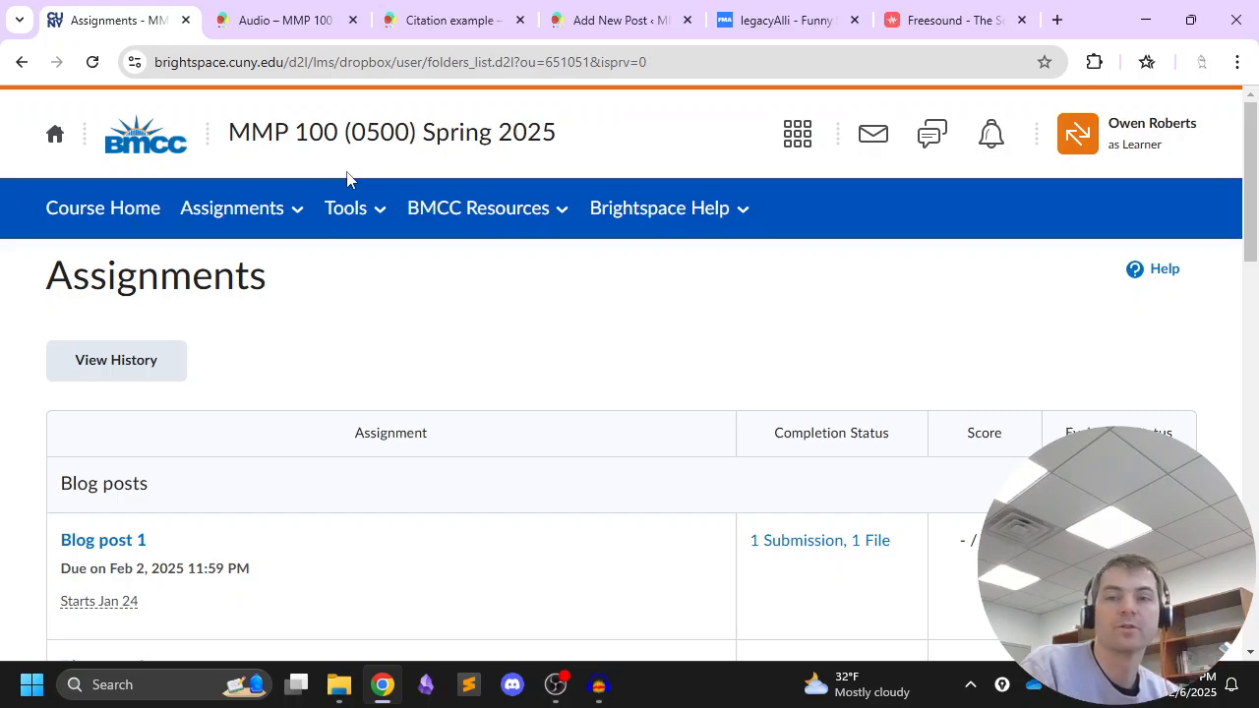
pyautogui.scroll(-8, 350, 182)
pyautogui.scroll(-5, 352, 182)
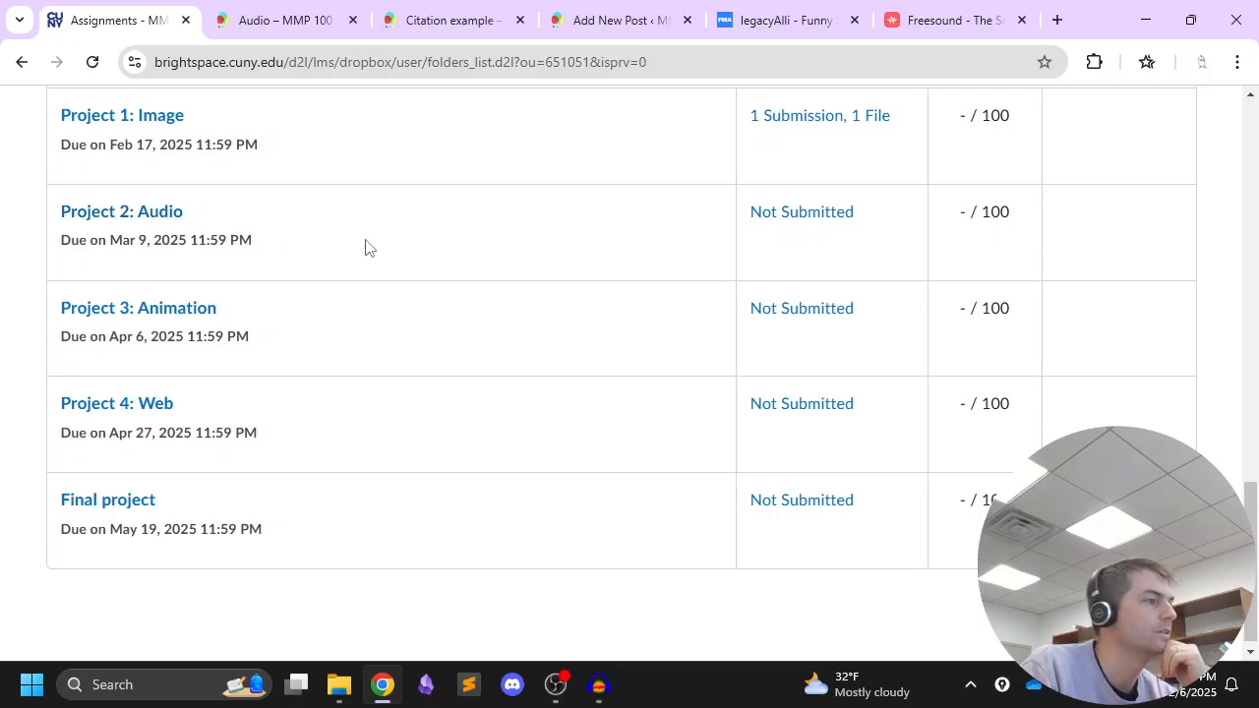
pyautogui.click(128, 218)
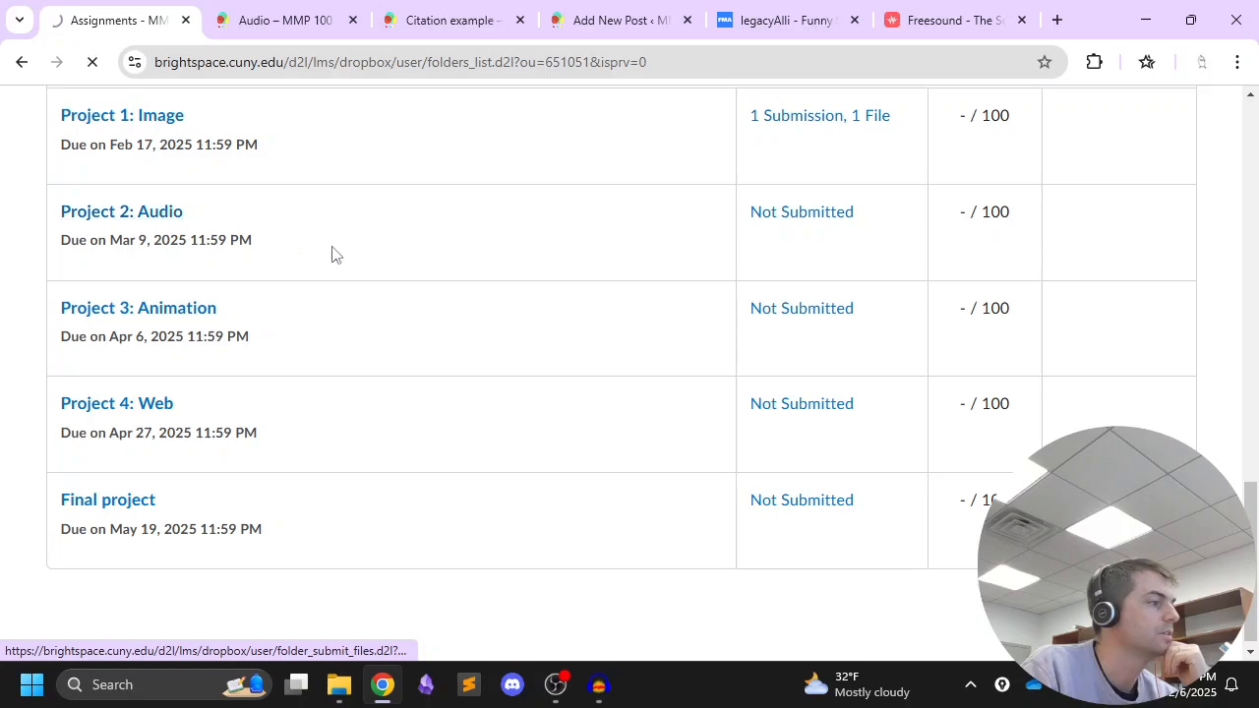
# Read the assignment's instructions and rubric criteria down to the file submission section
pyautogui.scroll(-5, 364, 241)
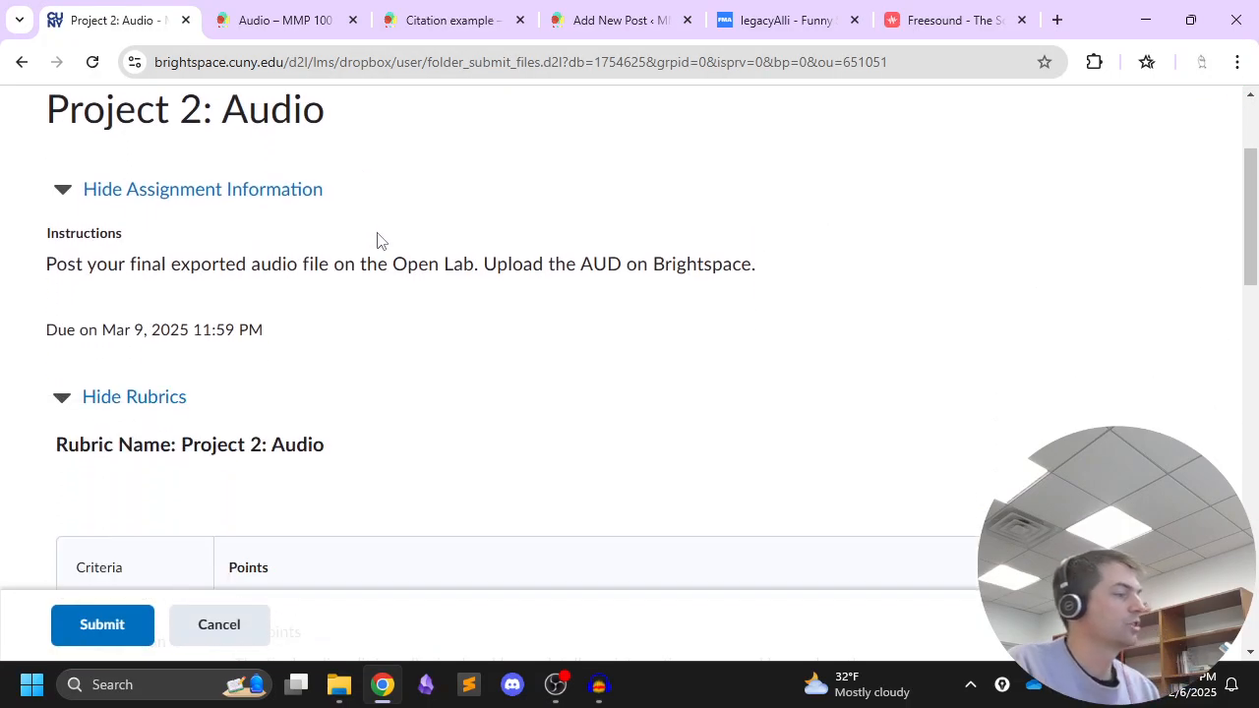
pyautogui.scroll(-1, 394, 241)
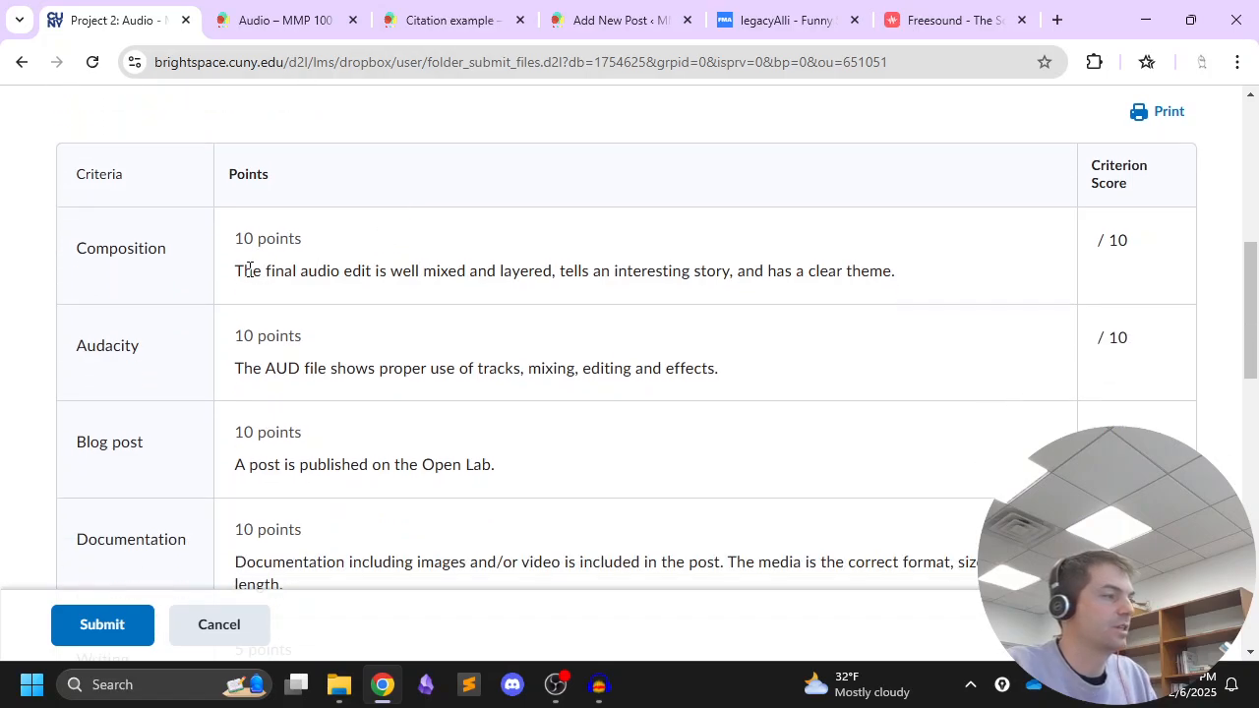
pyautogui.scroll(-1, 321, 262)
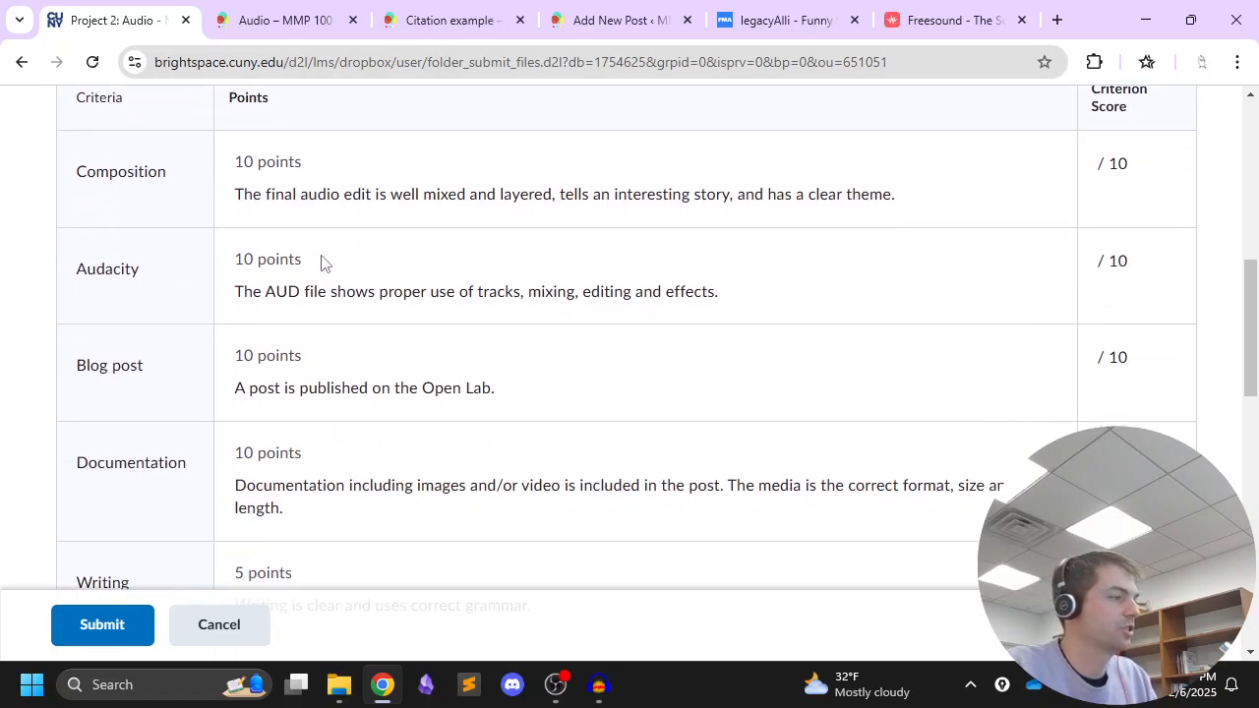
pyautogui.scroll(-3, 448, 241)
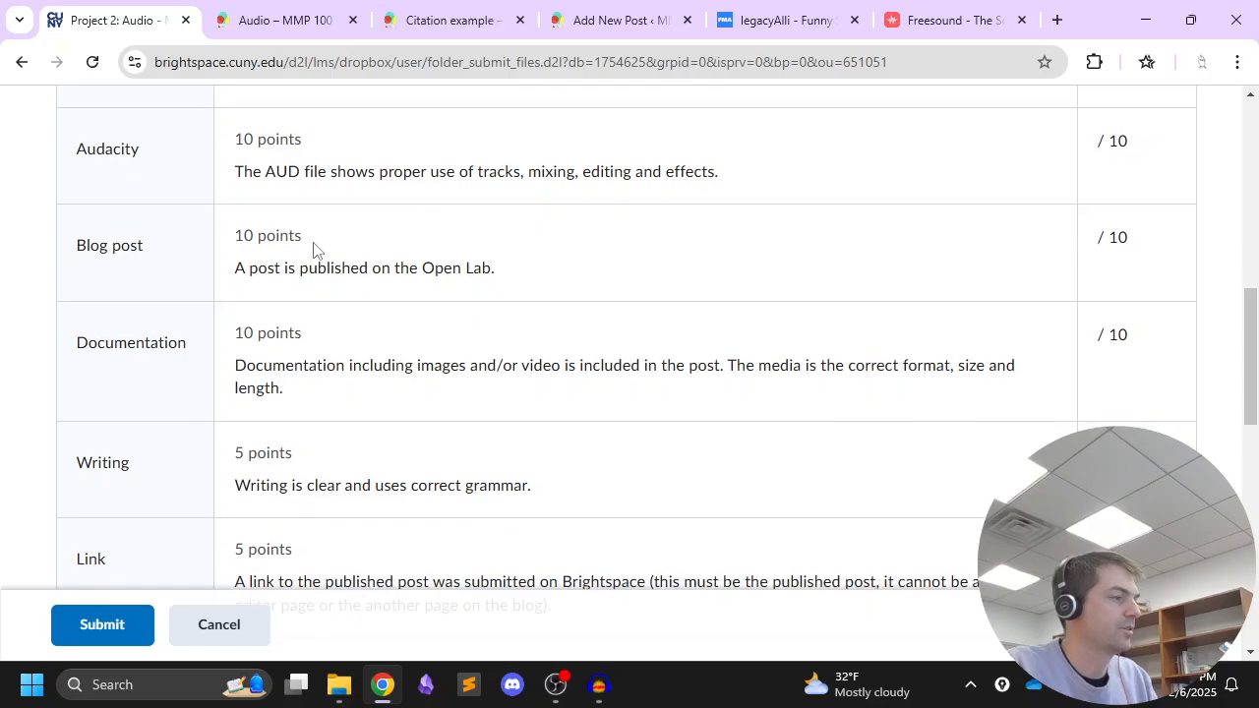
pyautogui.scroll(-1, 289, 262)
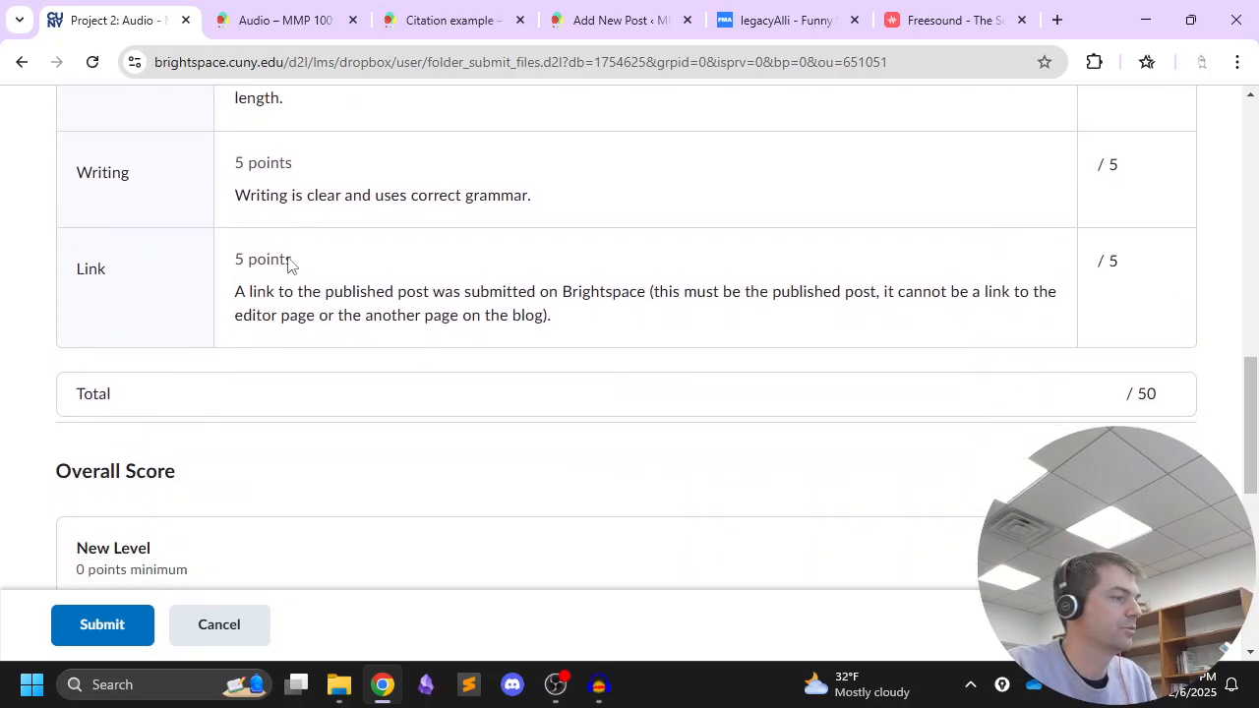
pyautogui.scroll(-3, 300, 225)
pyautogui.scroll(-4, 300, 226)
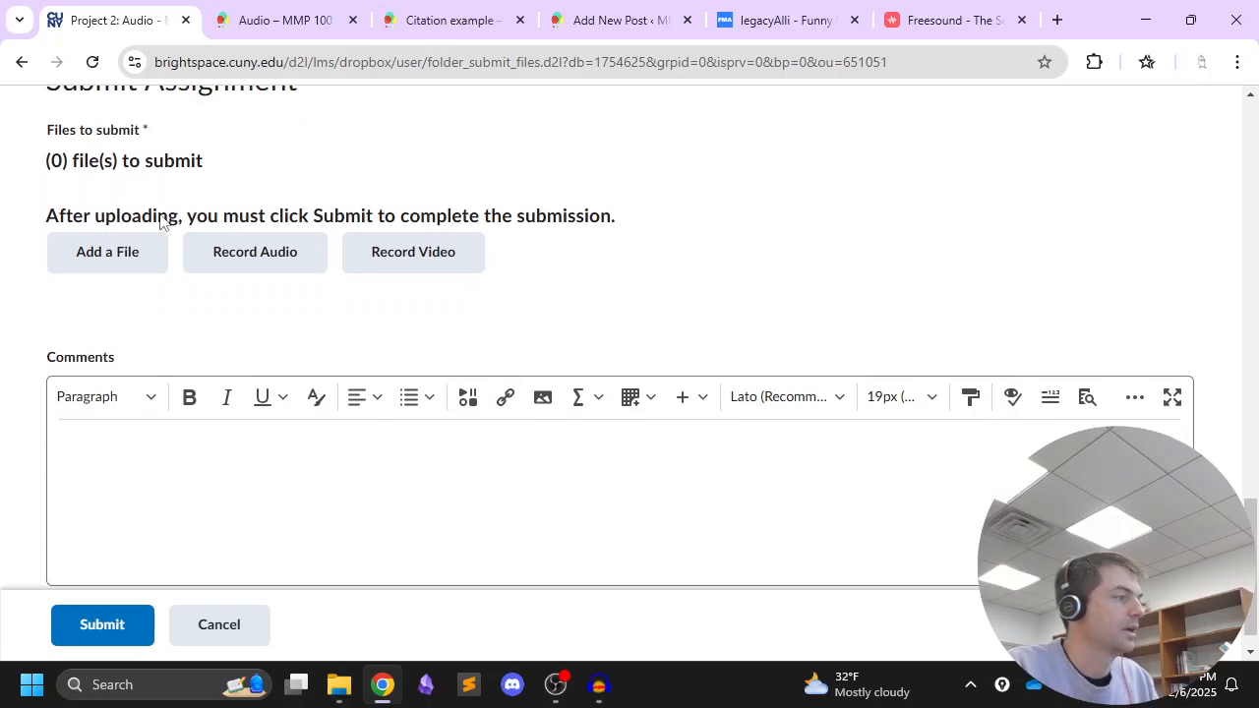
# Upload the Audacity project file audio_intro.aup3 from the Audio folder and add it to the assignment submission
pyautogui.click(153, 251)
pyautogui.click(396, 286)
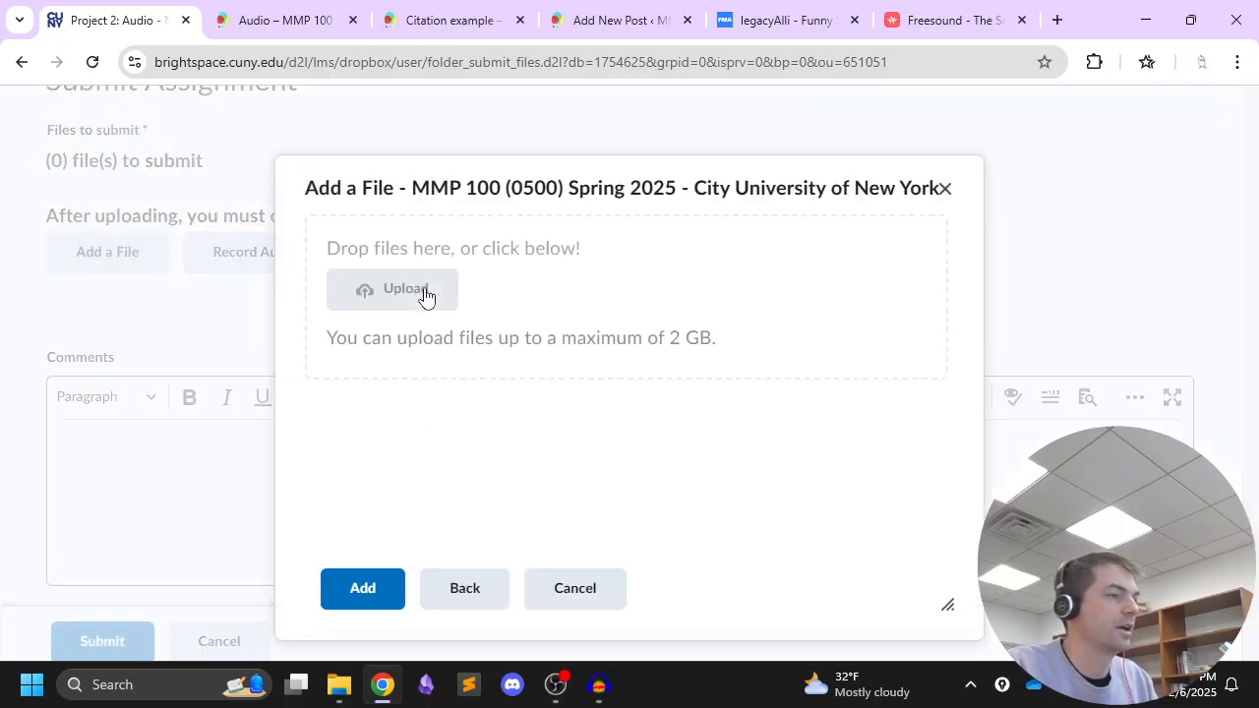
pyautogui.click(406, 293)
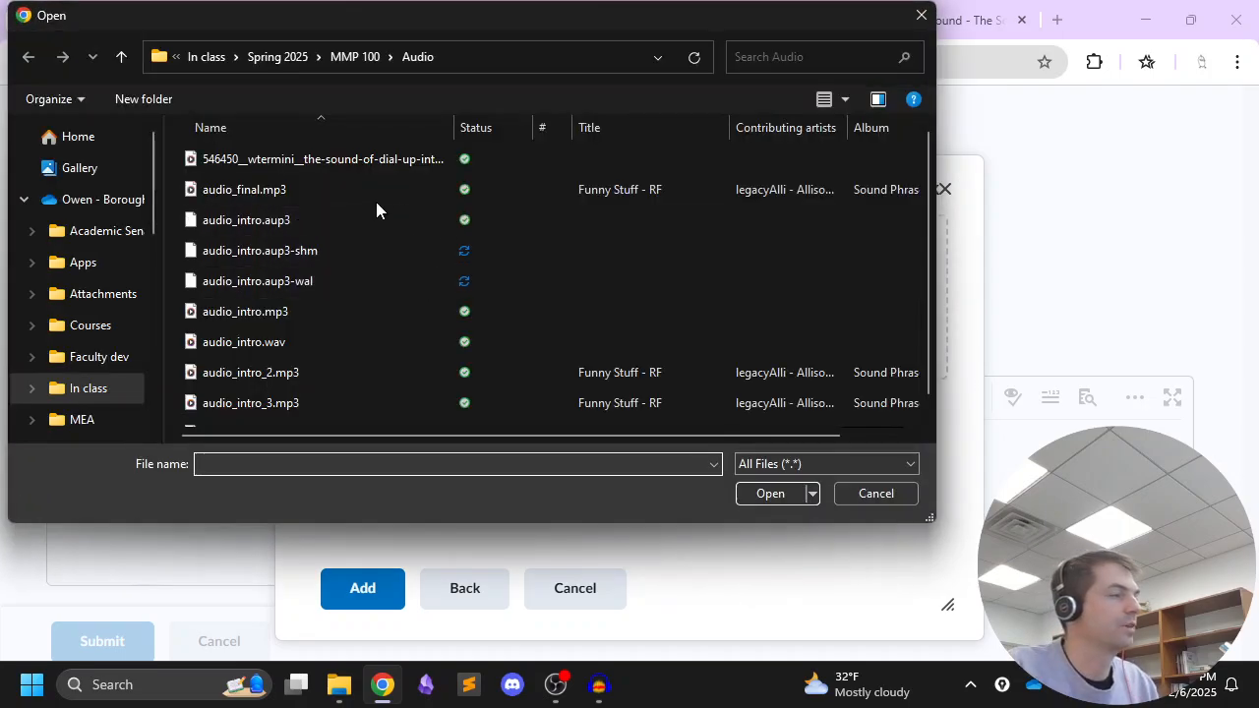
pyautogui.click(323, 224)
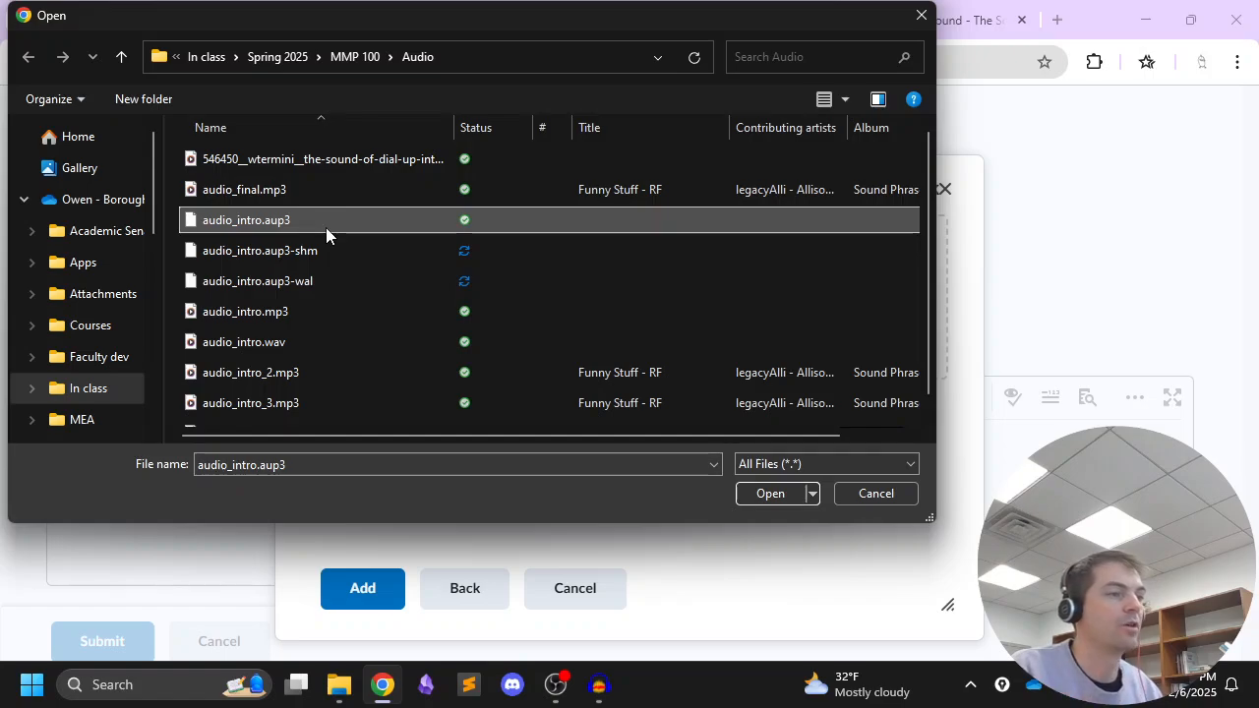
pyautogui.click(877, 99)
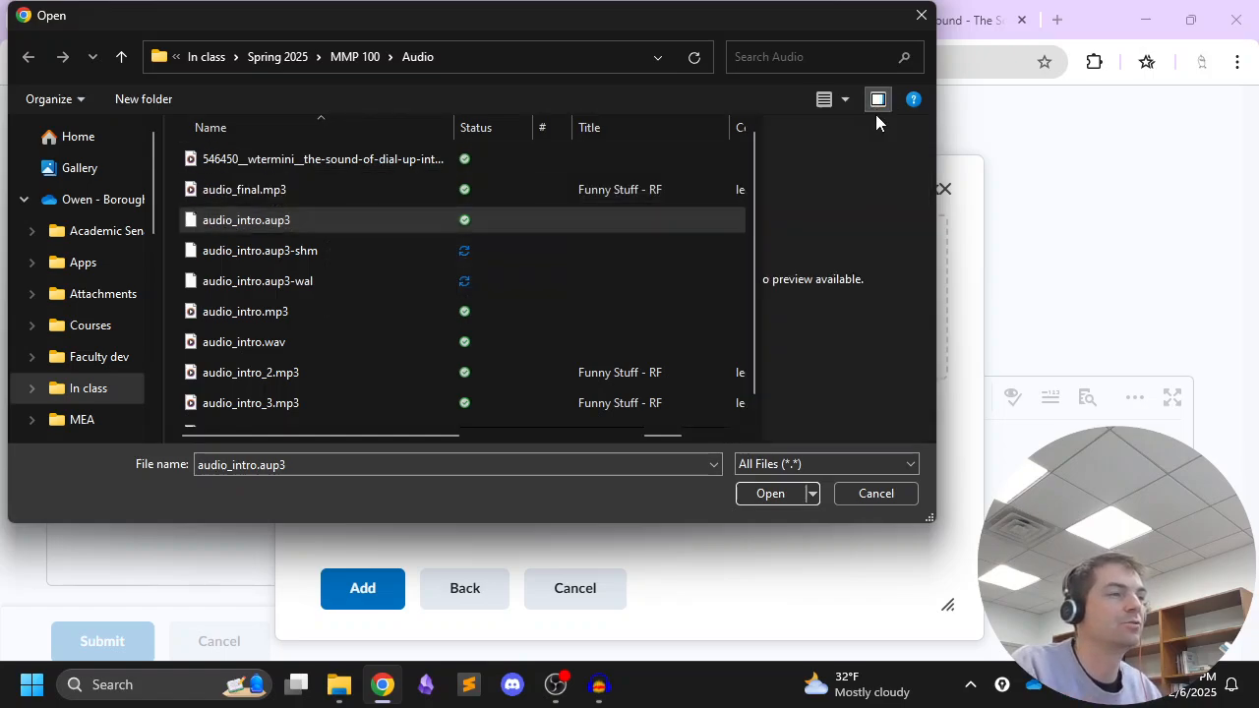
pyautogui.click(878, 100)
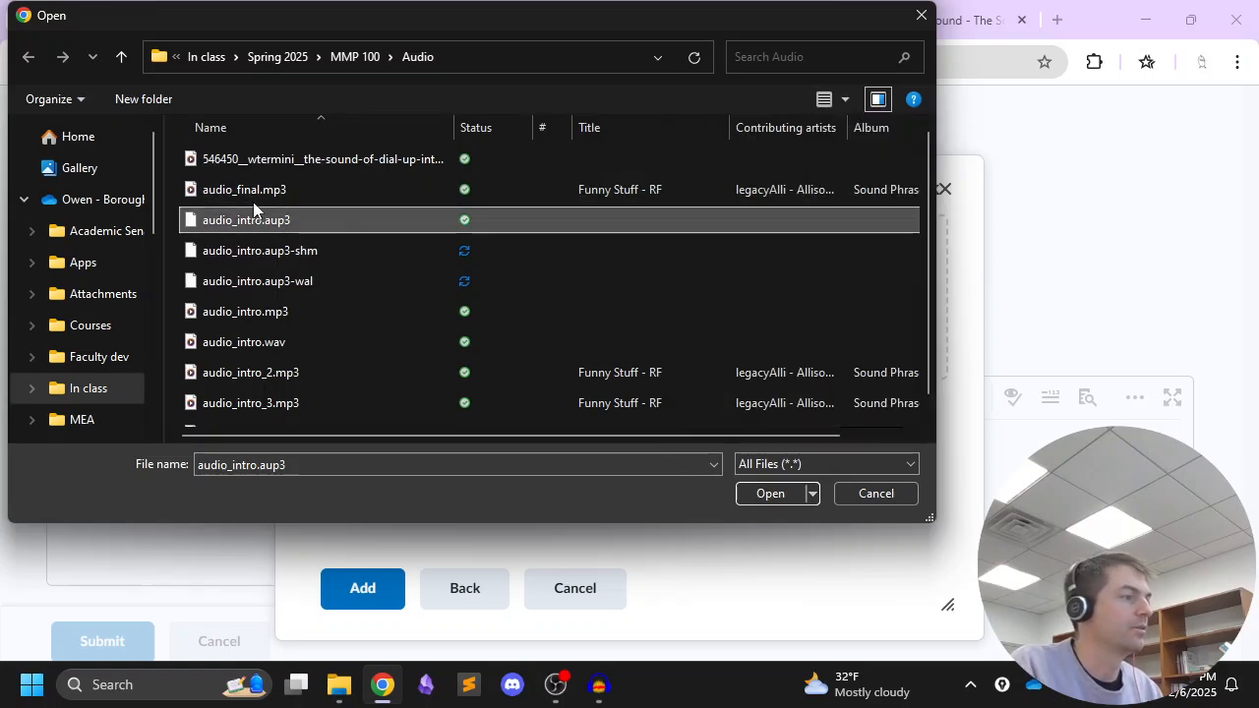
pyautogui.click(771, 493)
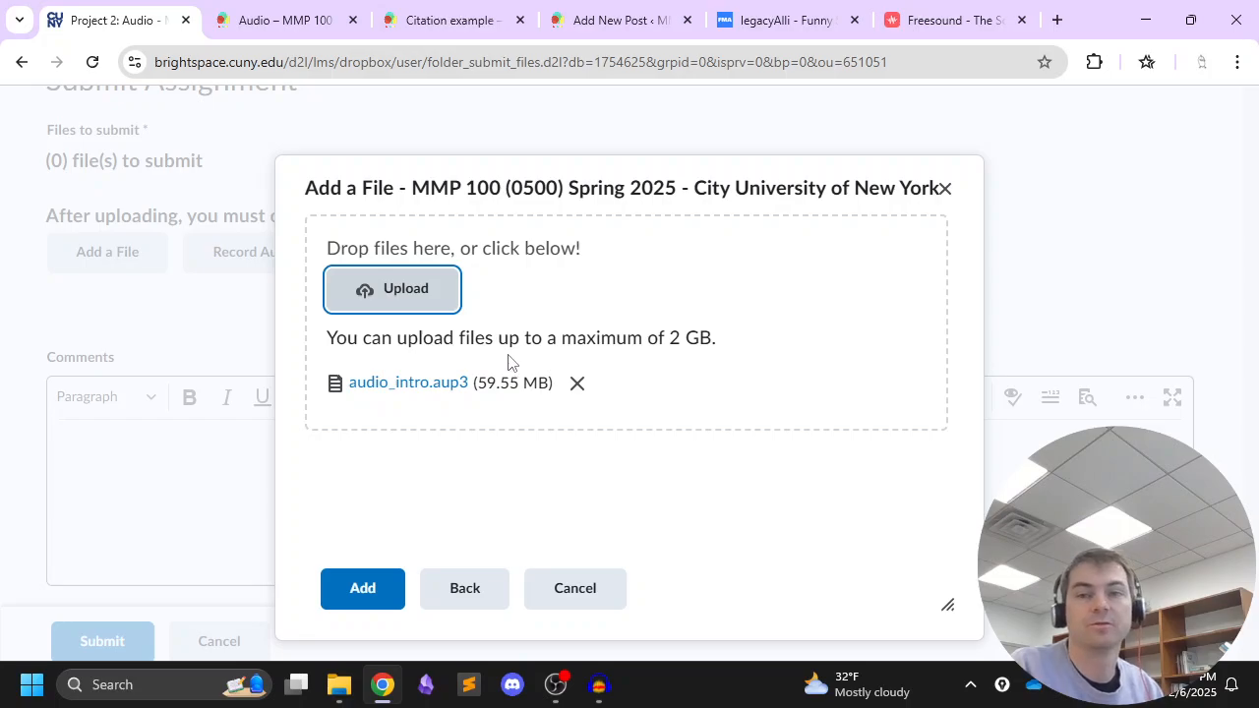
pyautogui.click(376, 582)
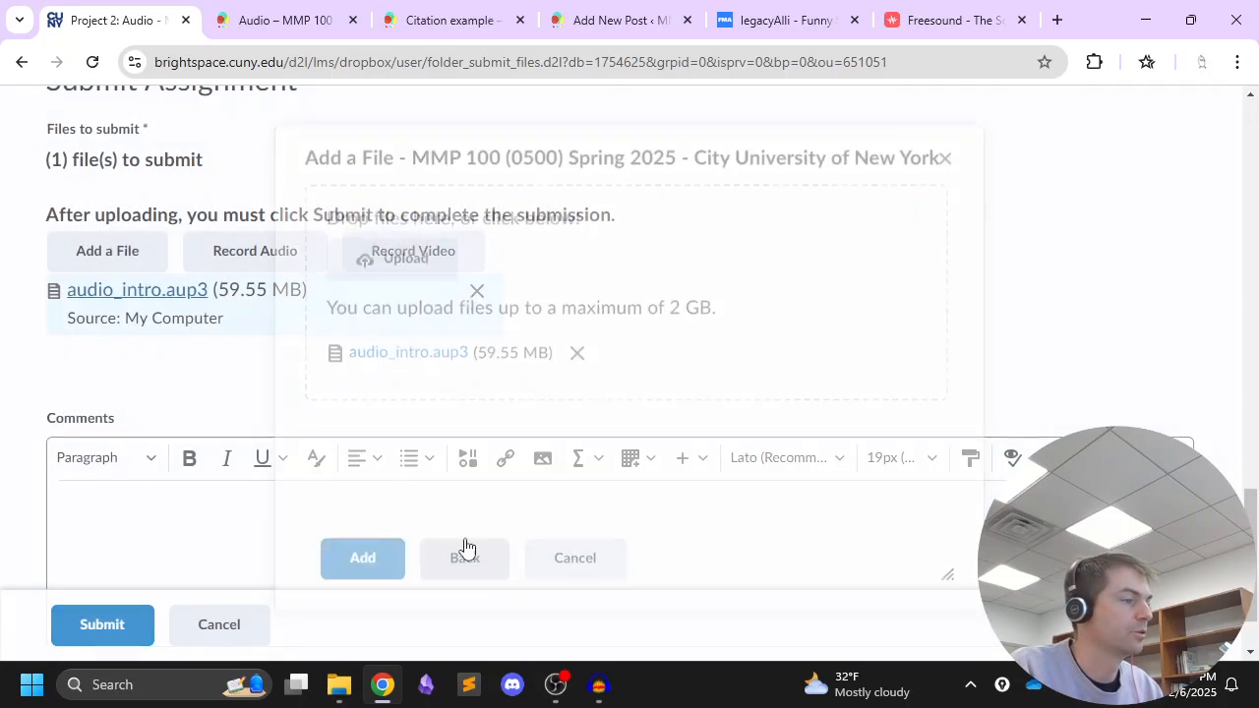
pyautogui.scroll(-1, 591, 492)
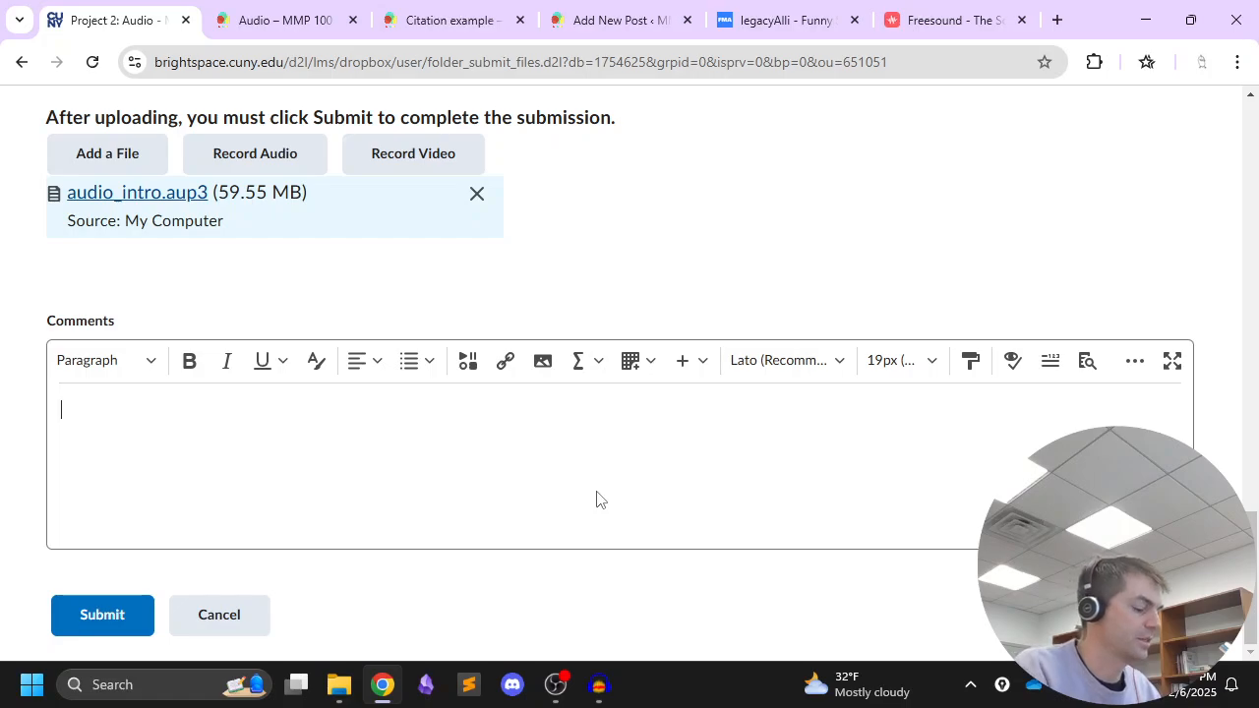
# Paste the link to the my-audio-final-edit OpenLab post into the submission comments and submit the assignment
pyautogui.write('https://openlab.bmcc.cuny.edu/mmp-100-spring-2025/2025/02/06/my-audio-final-edit/')
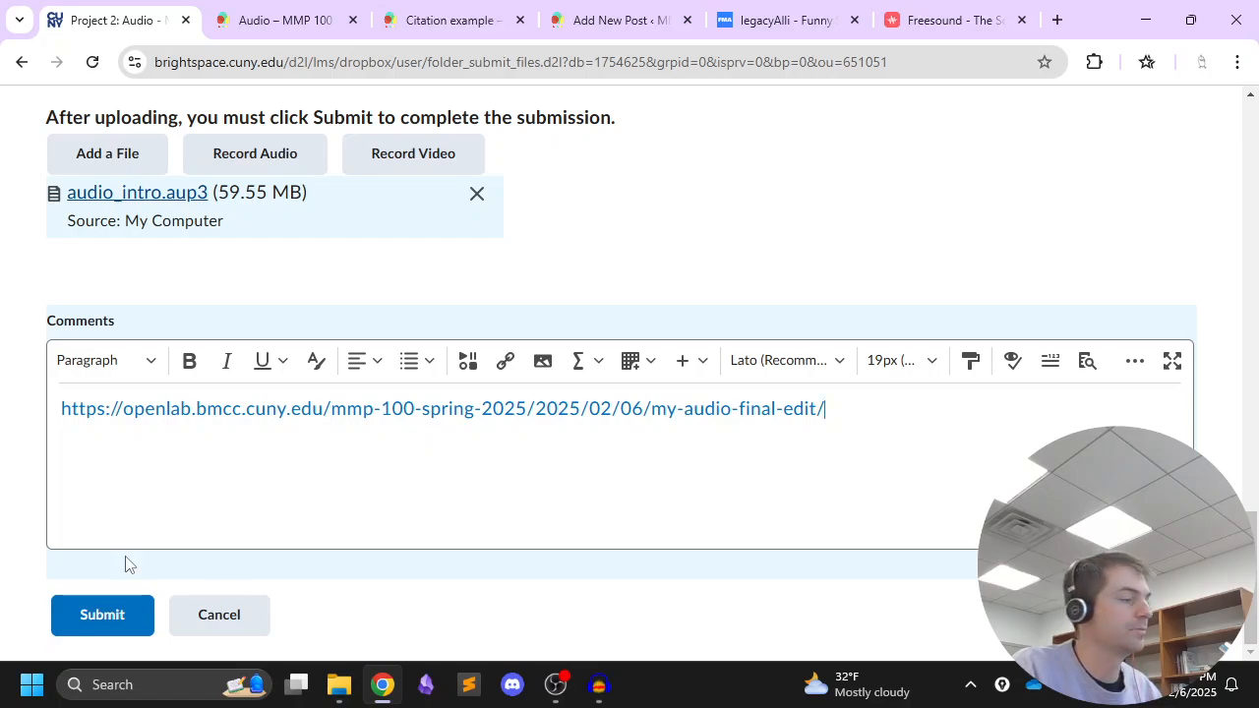
pyautogui.click(104, 614)
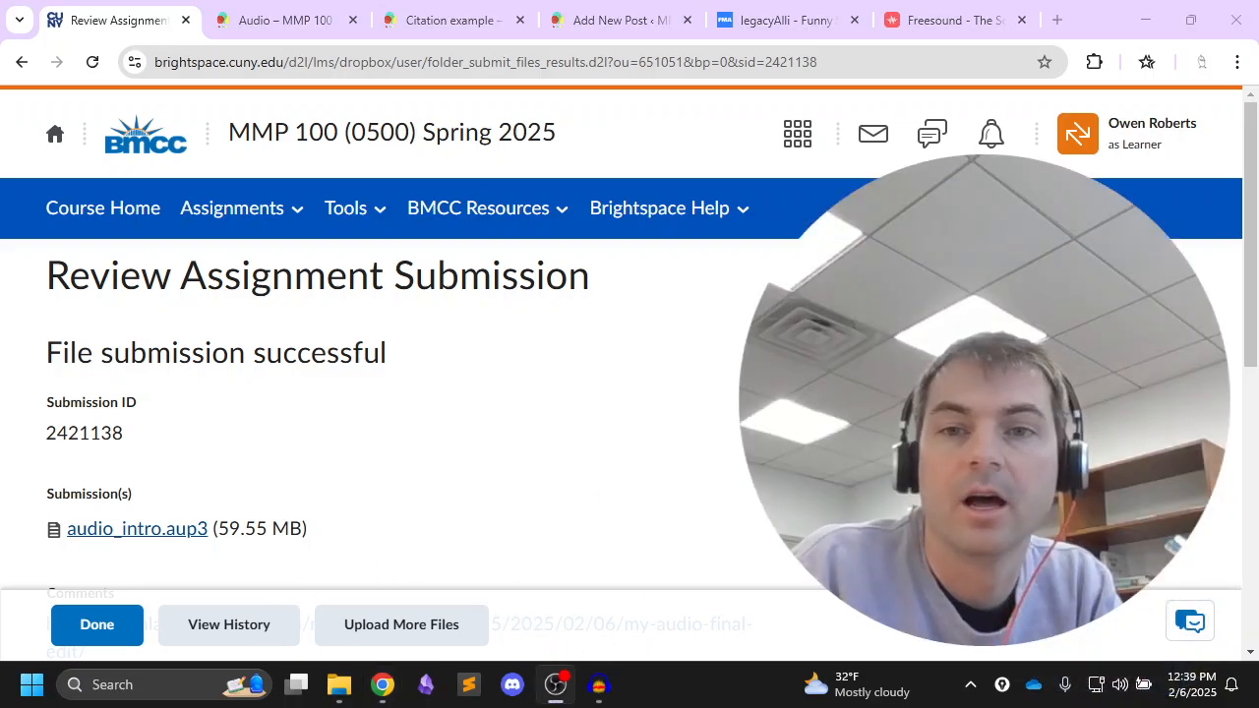
# Open the OpenLab course site's schedule and review the upcoming animation weeks, Week 7 through Week 9
pyautogui.click(290, 20)
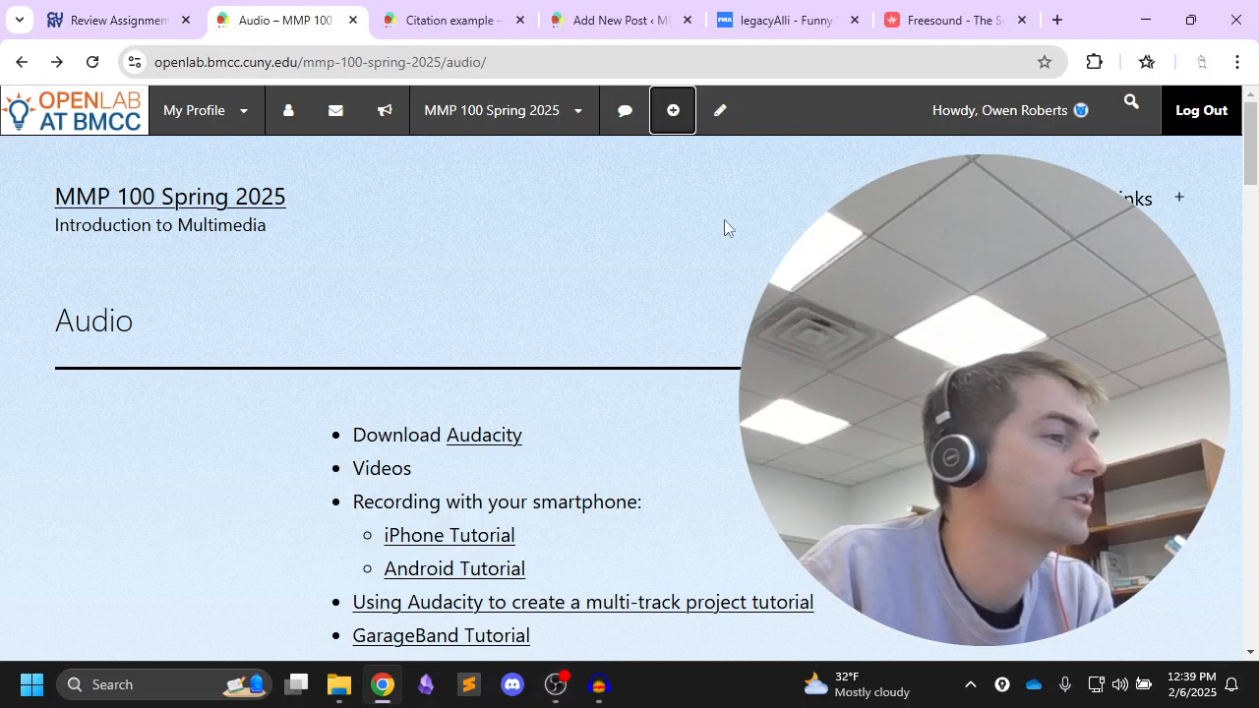
pyautogui.moveTo(1124, 200)
pyautogui.click(1127, 297)
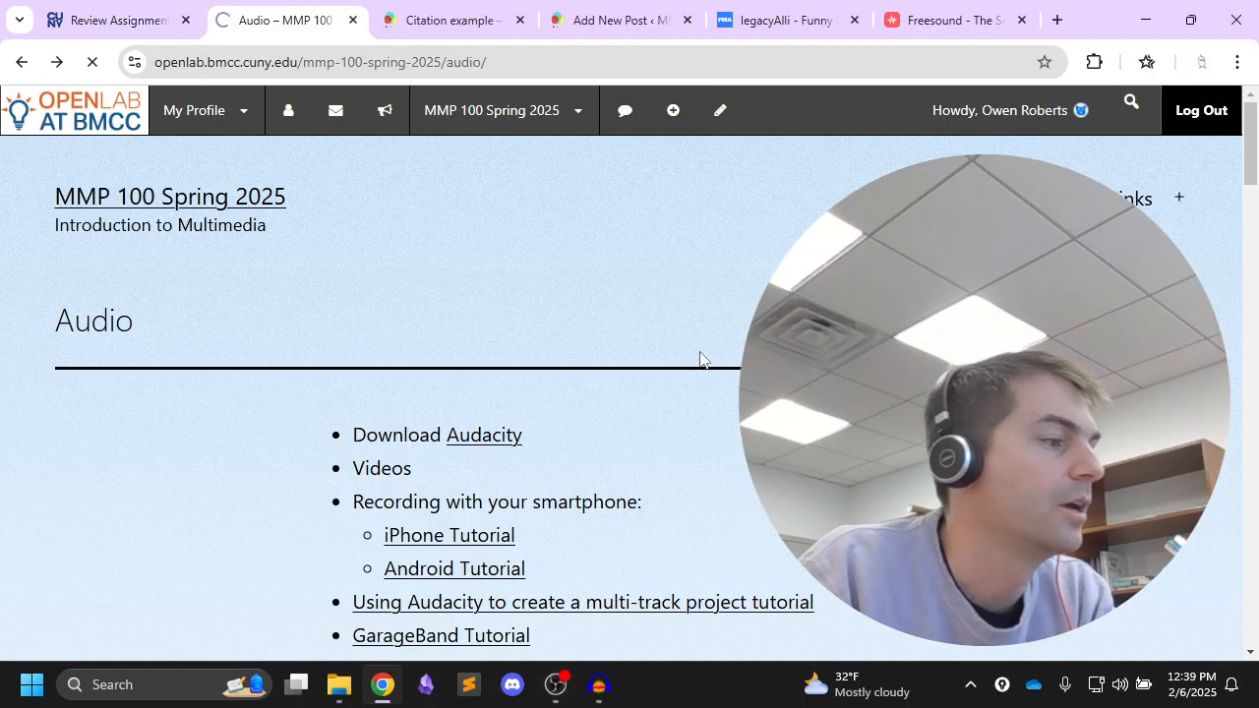
pyautogui.scroll(-10, 724, 319)
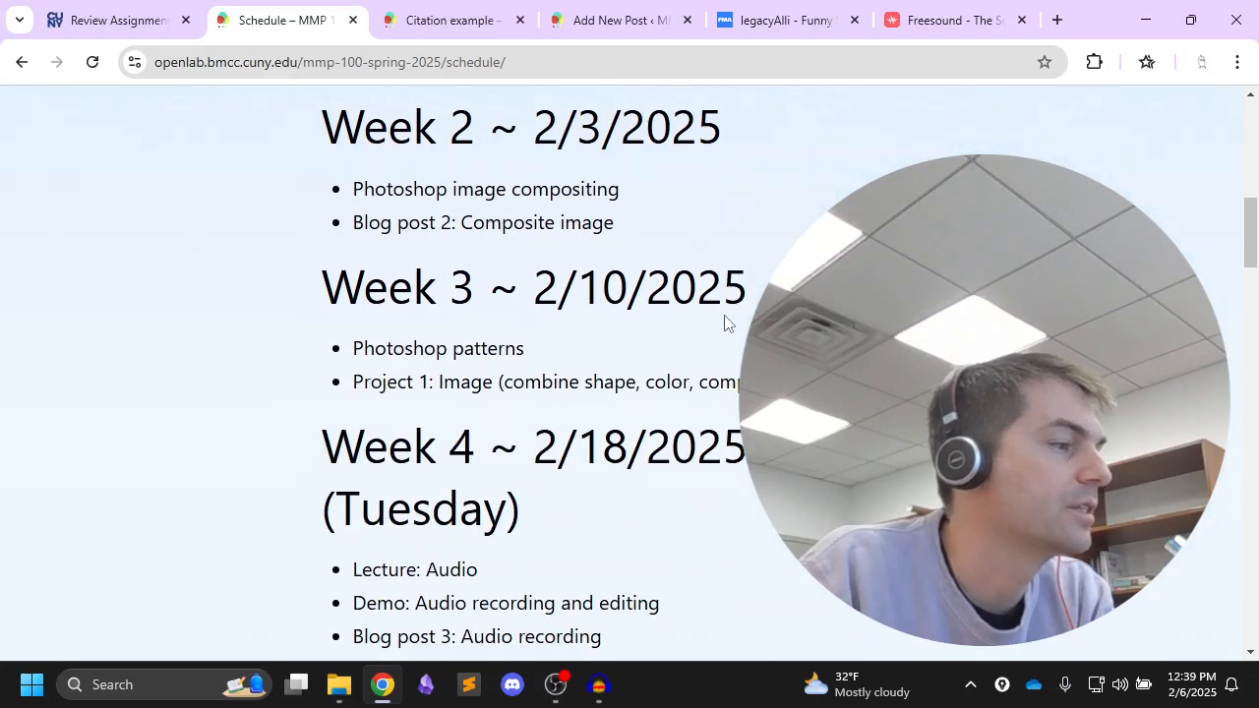
pyautogui.scroll(-4, 724, 320)
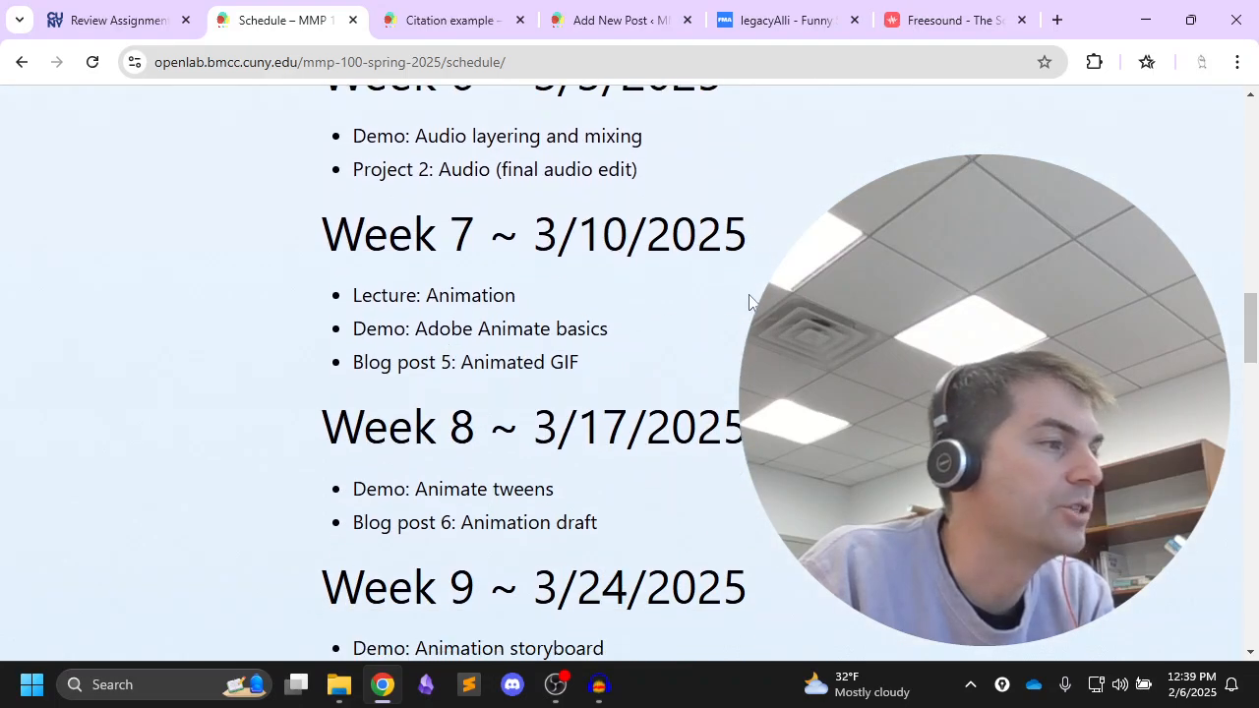
pyautogui.scroll(-2, 748, 295)
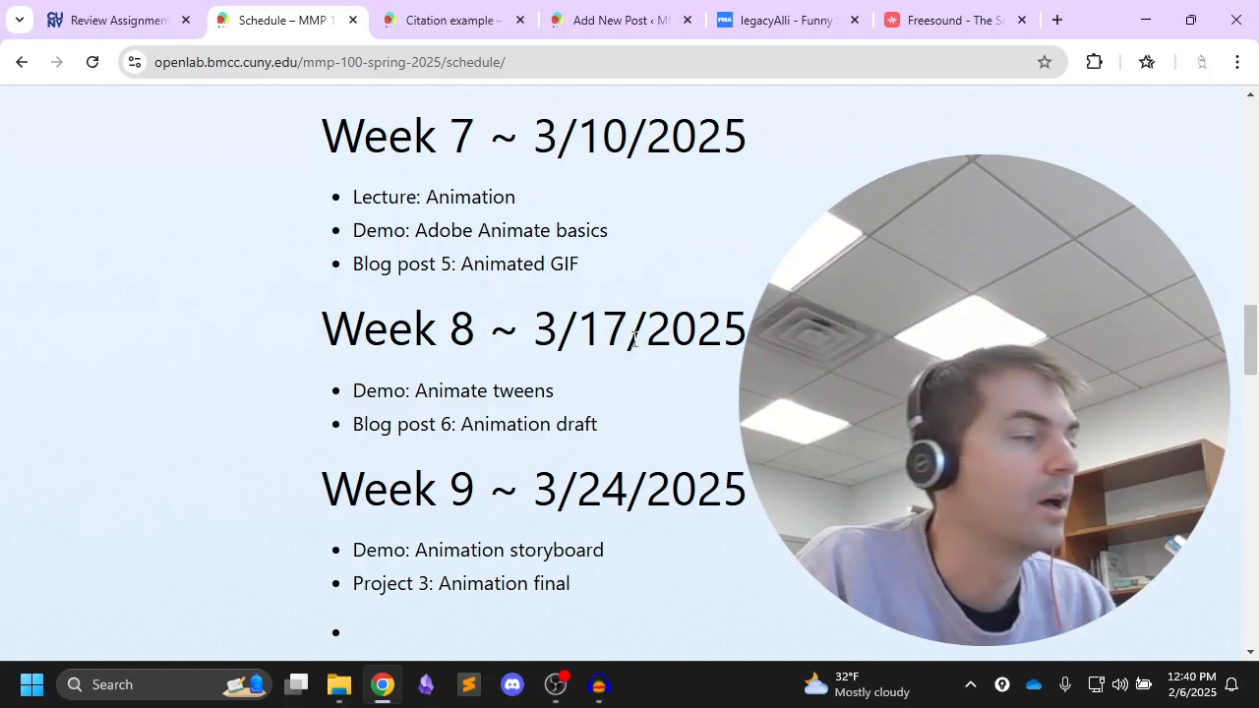
pyautogui.scroll(1, 512, 367)
pyautogui.scroll(-1, 512, 367)
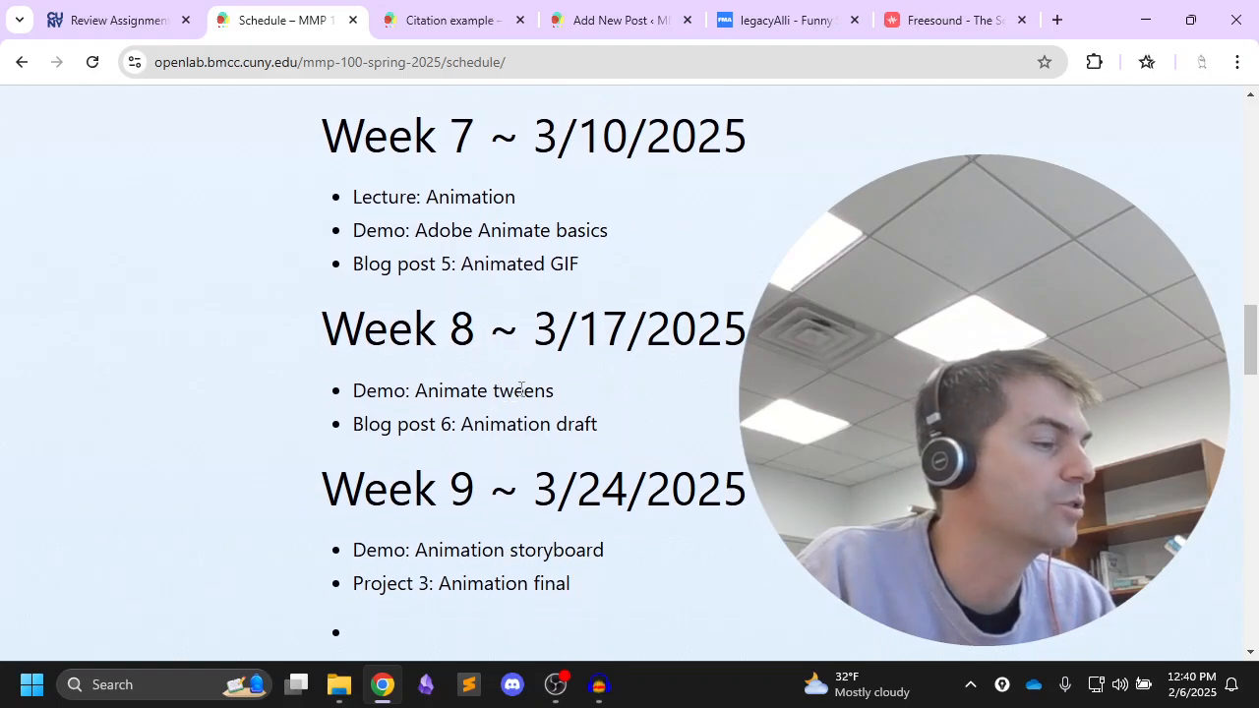
pyautogui.scroll(-1, 521, 390)
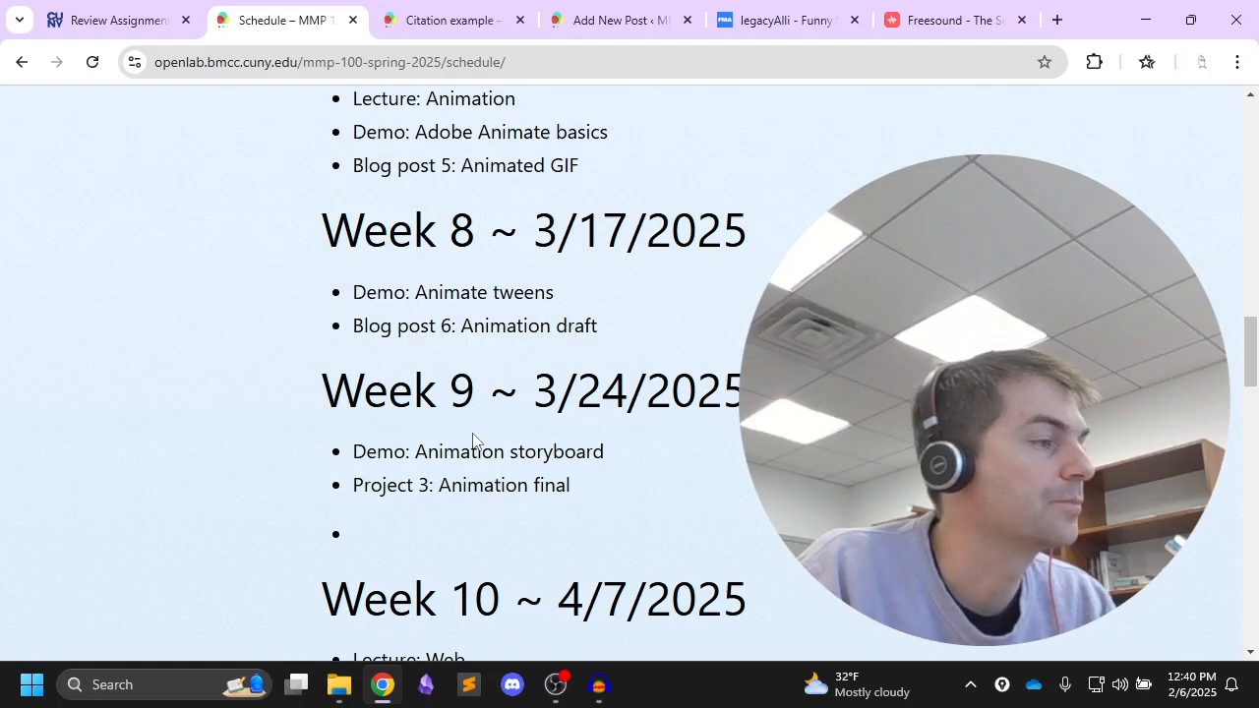
pyautogui.scroll(1, 551, 379)
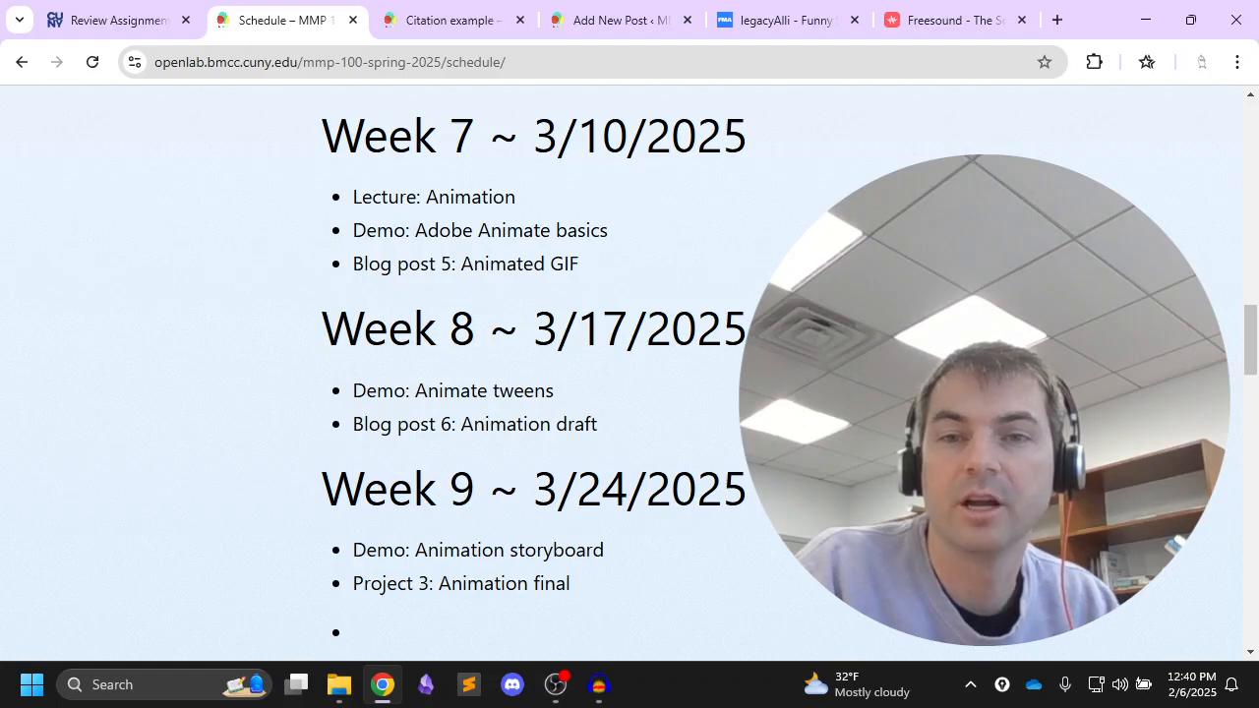
pyautogui.hotkey('alt', 'Tab')
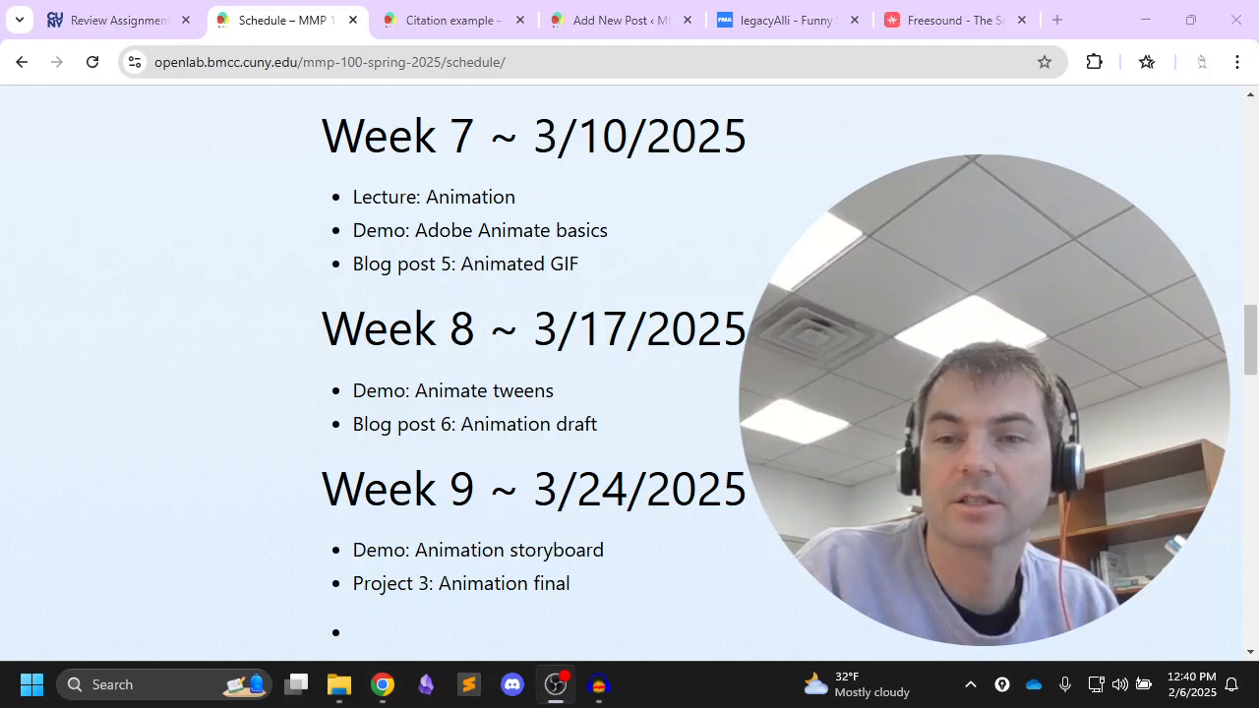